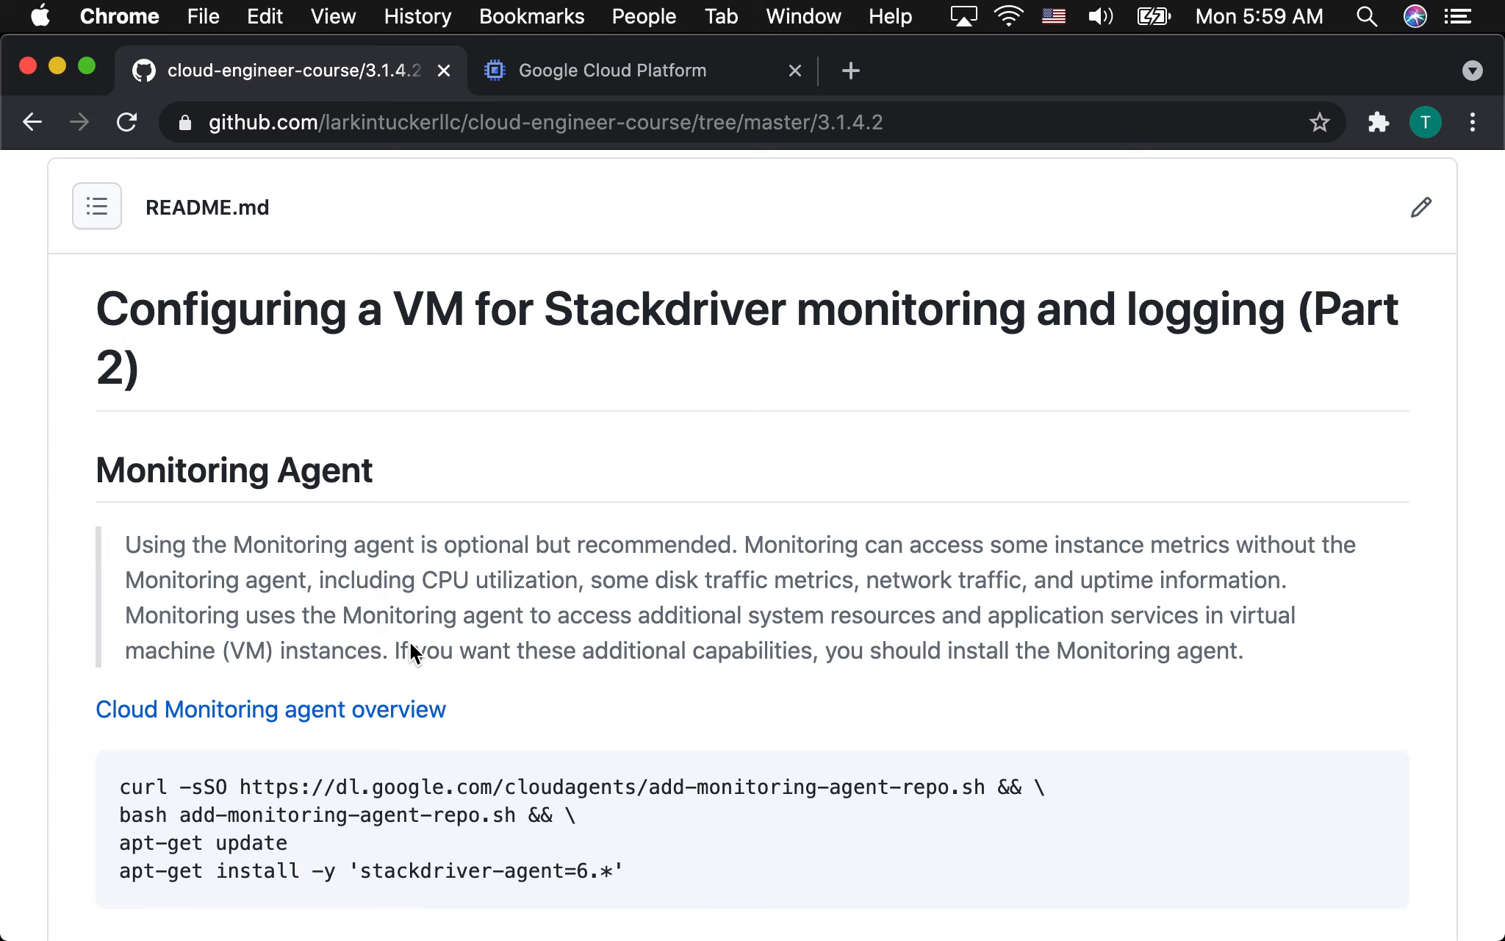
# Copy the full Monitoring Agent install command block, from the curl line through the stackdriver-agent=6.* install, from the README.
pyautogui.scroll(-3, 410, 643)
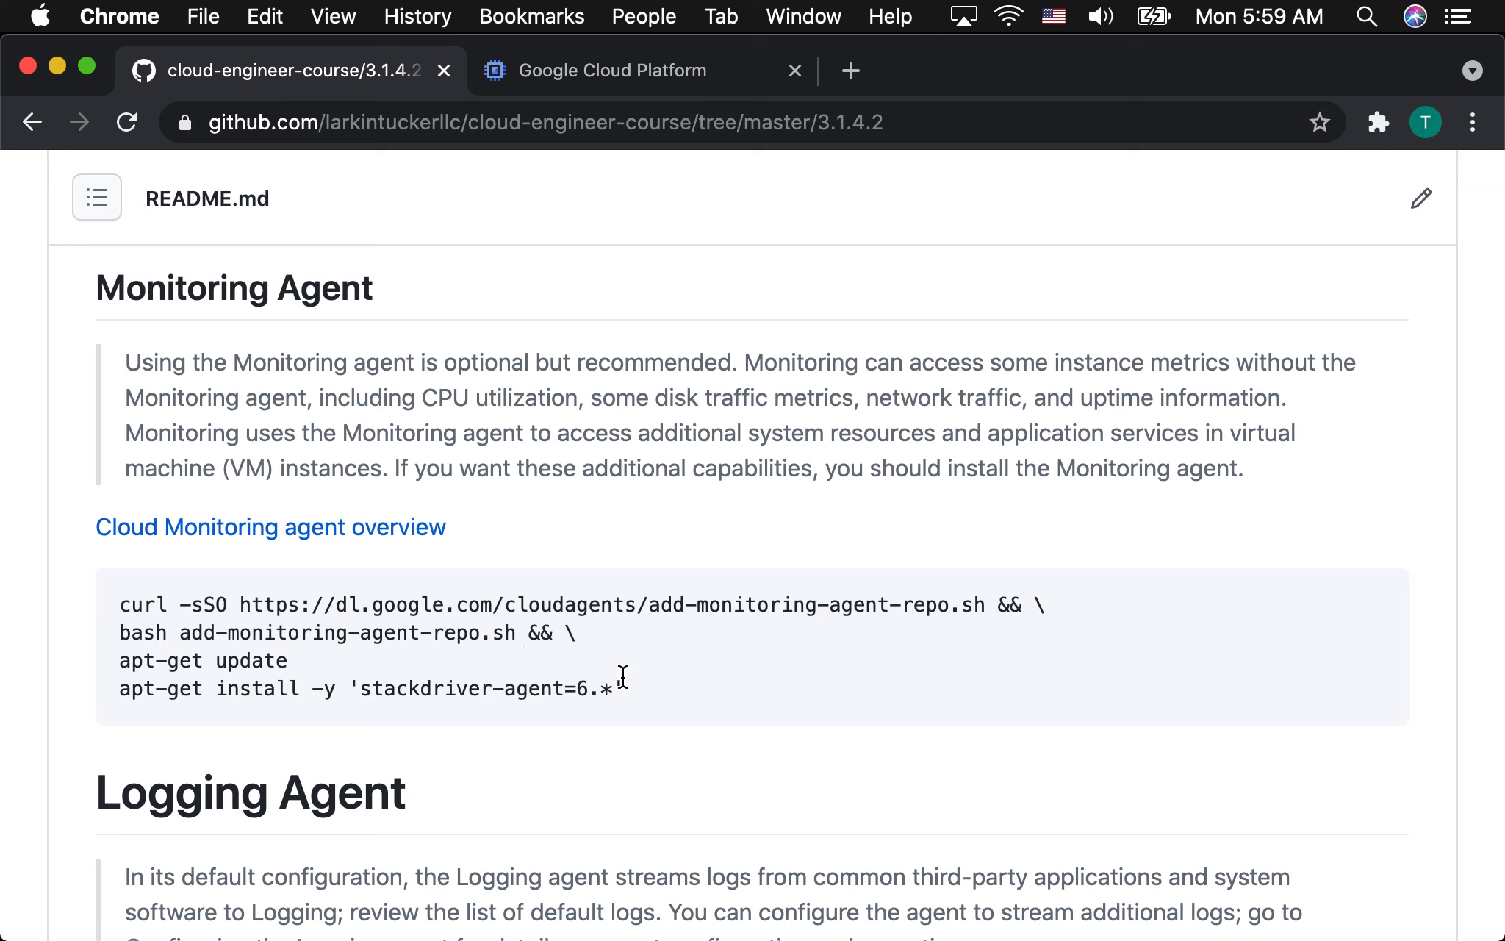
pyautogui.moveTo(649, 689); pyautogui.dragTo(134, 594)
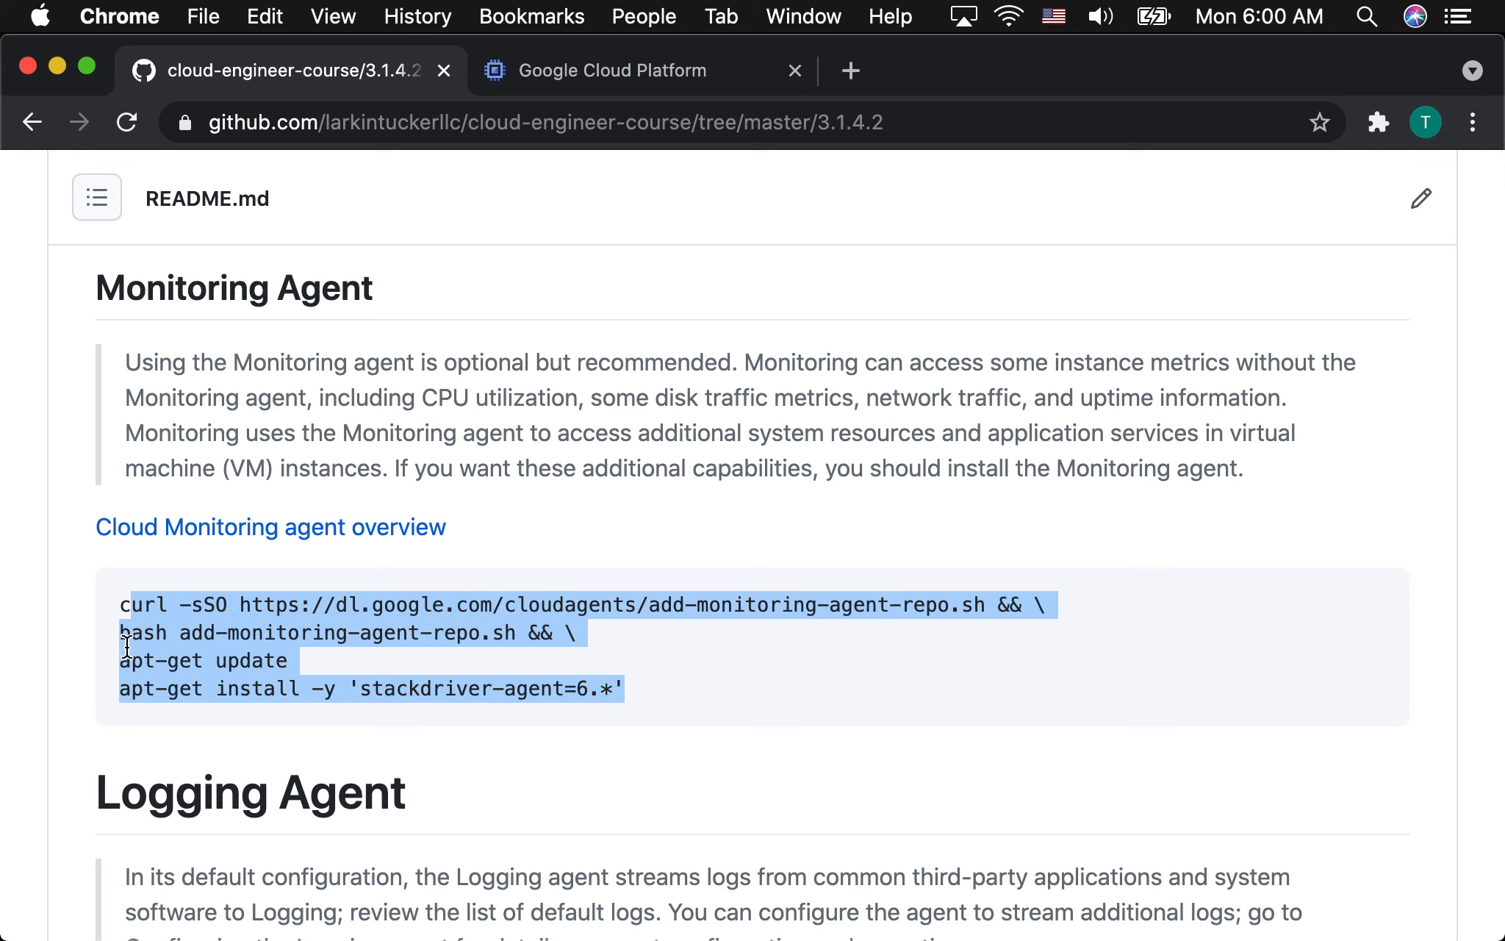
pyautogui.click(551, 700)
pyautogui.moveTo(666, 702); pyautogui.dragTo(93, 610)
pyautogui.press('super+c')
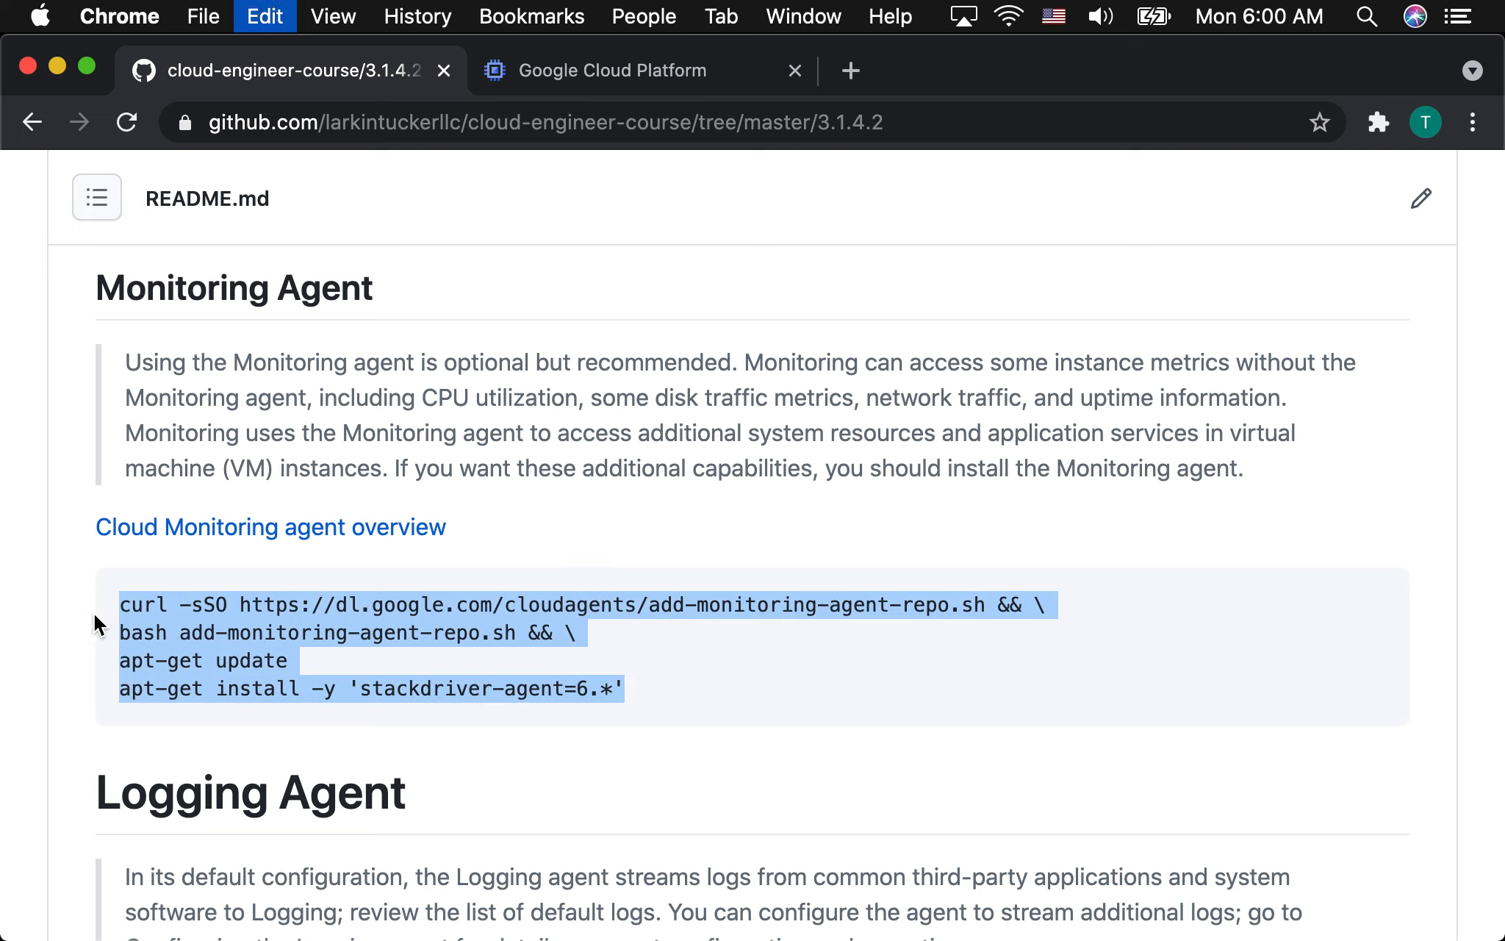
# Switch to the Google Cloud Platform console and start a new VM instance from Compute Engine's VM instances page.
pyautogui.click(597, 74)
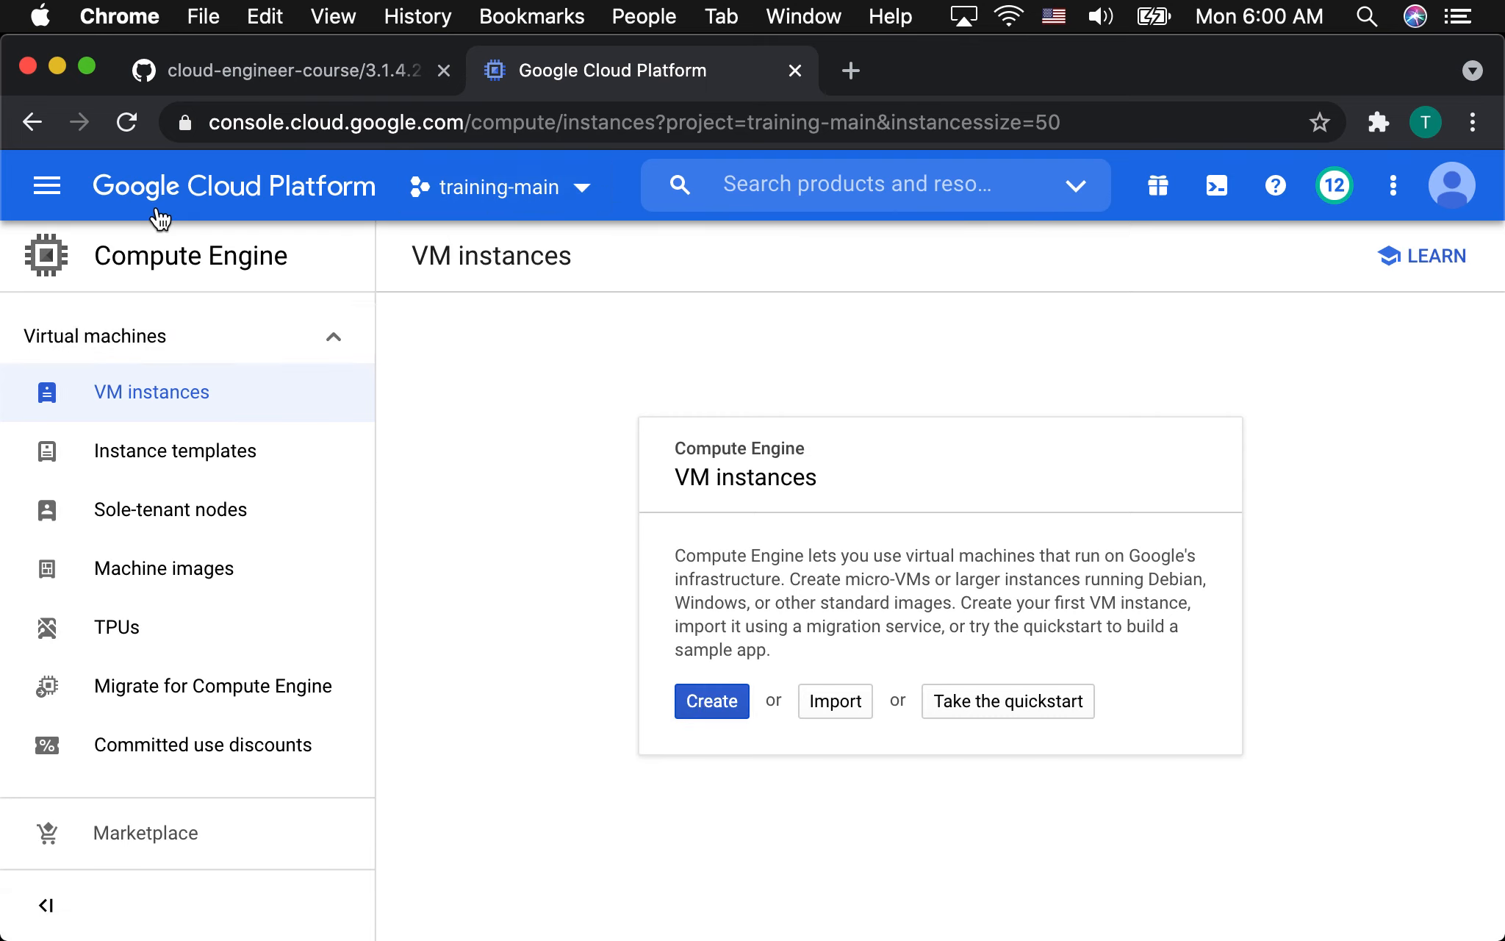
pyautogui.click(46, 185)
pyautogui.moveTo(155, 294)
pyautogui.moveTo(184, 330)
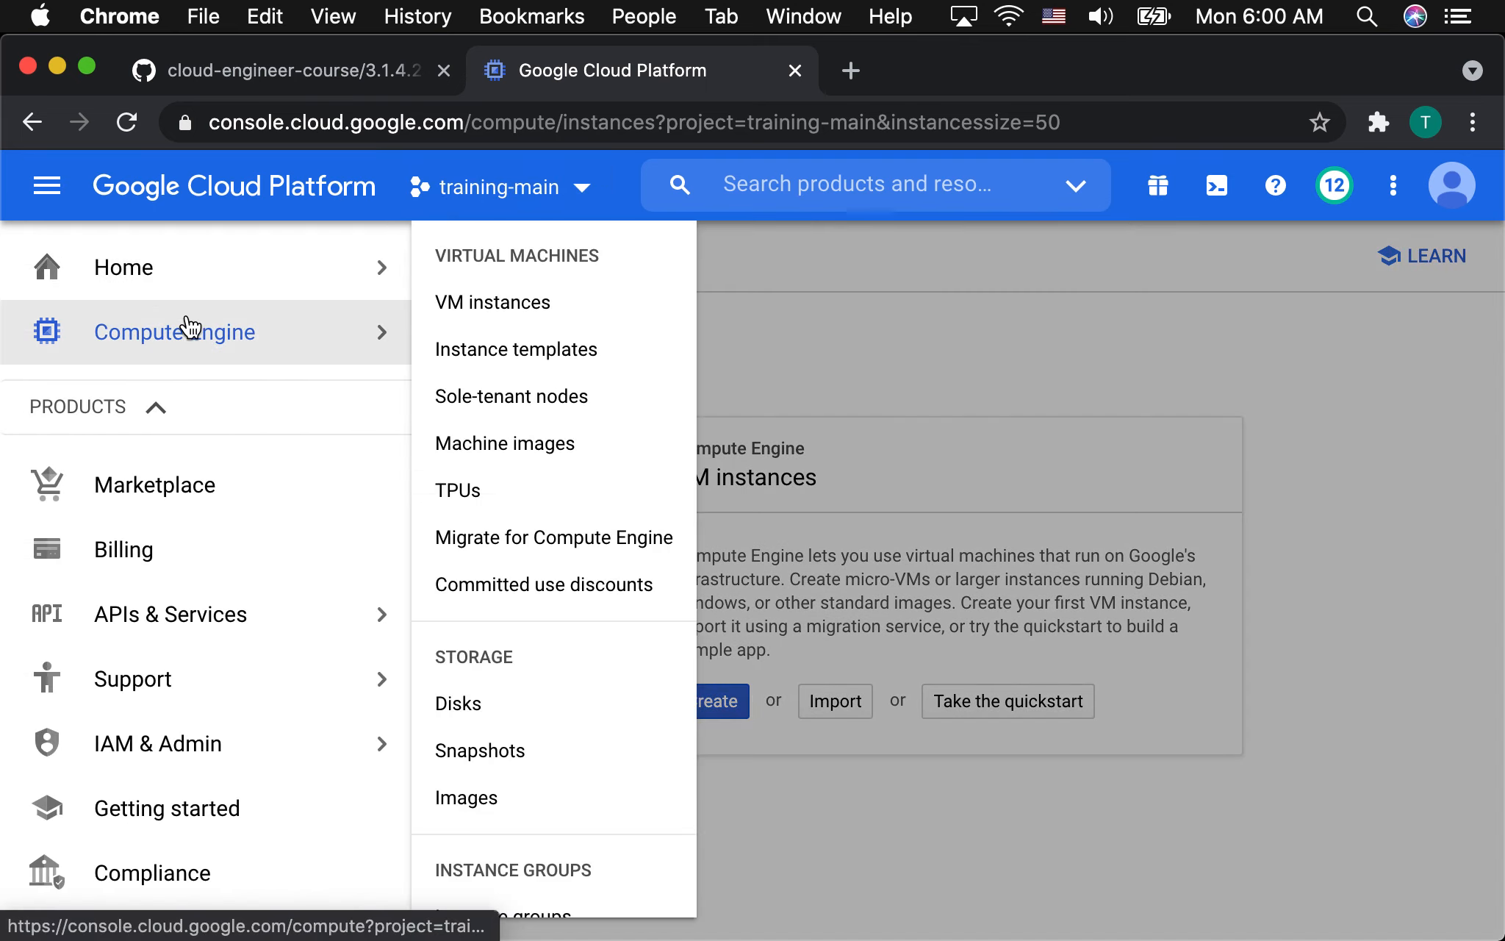
pyautogui.click(478, 302)
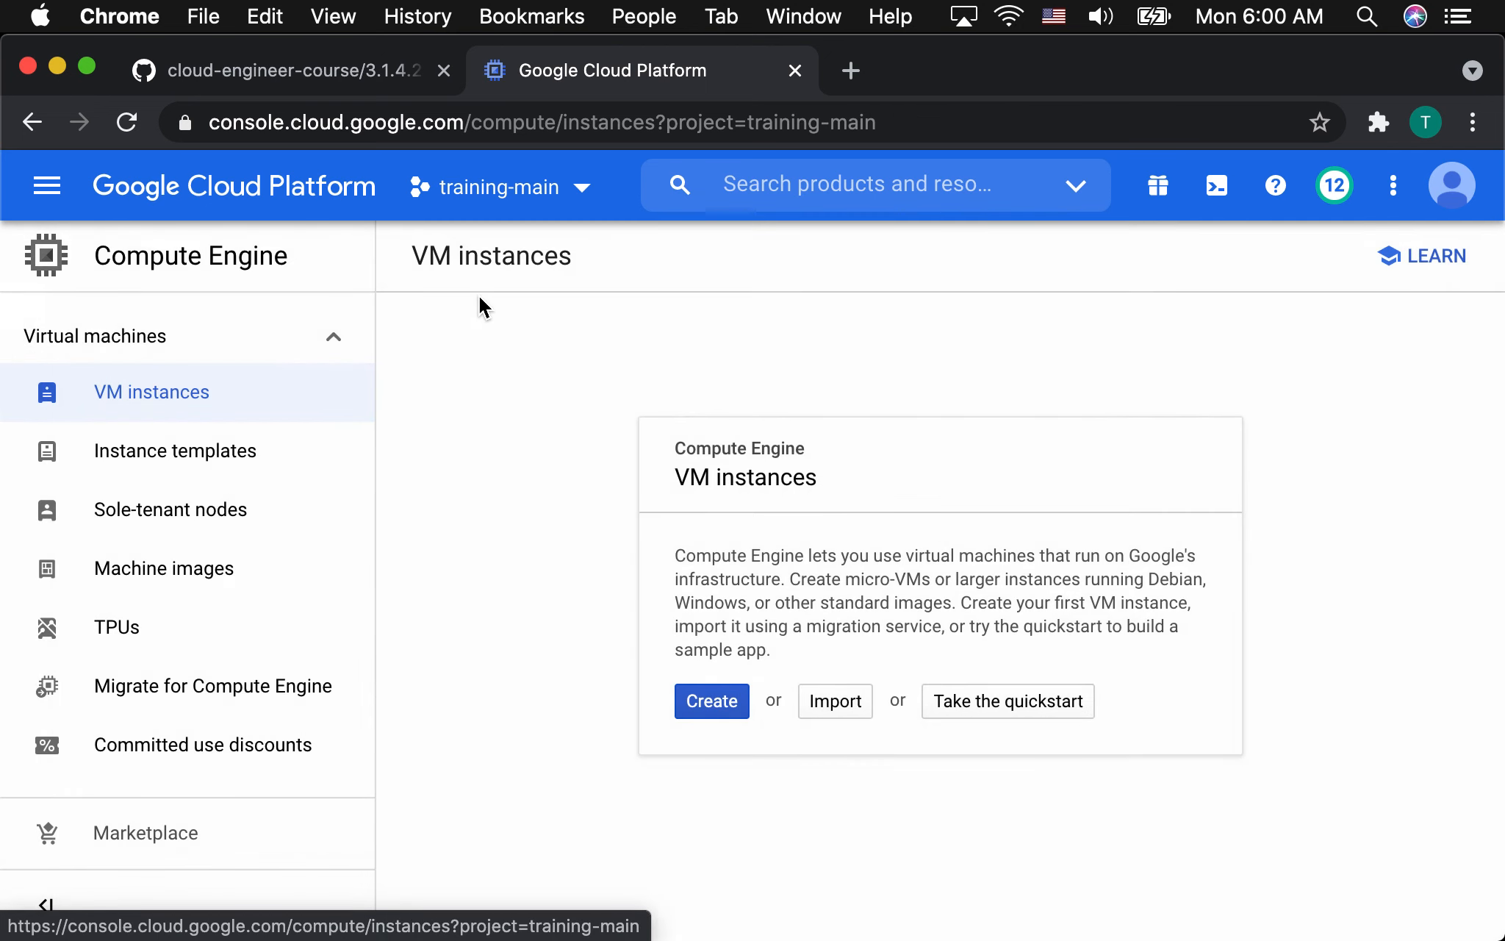
pyautogui.click(712, 705)
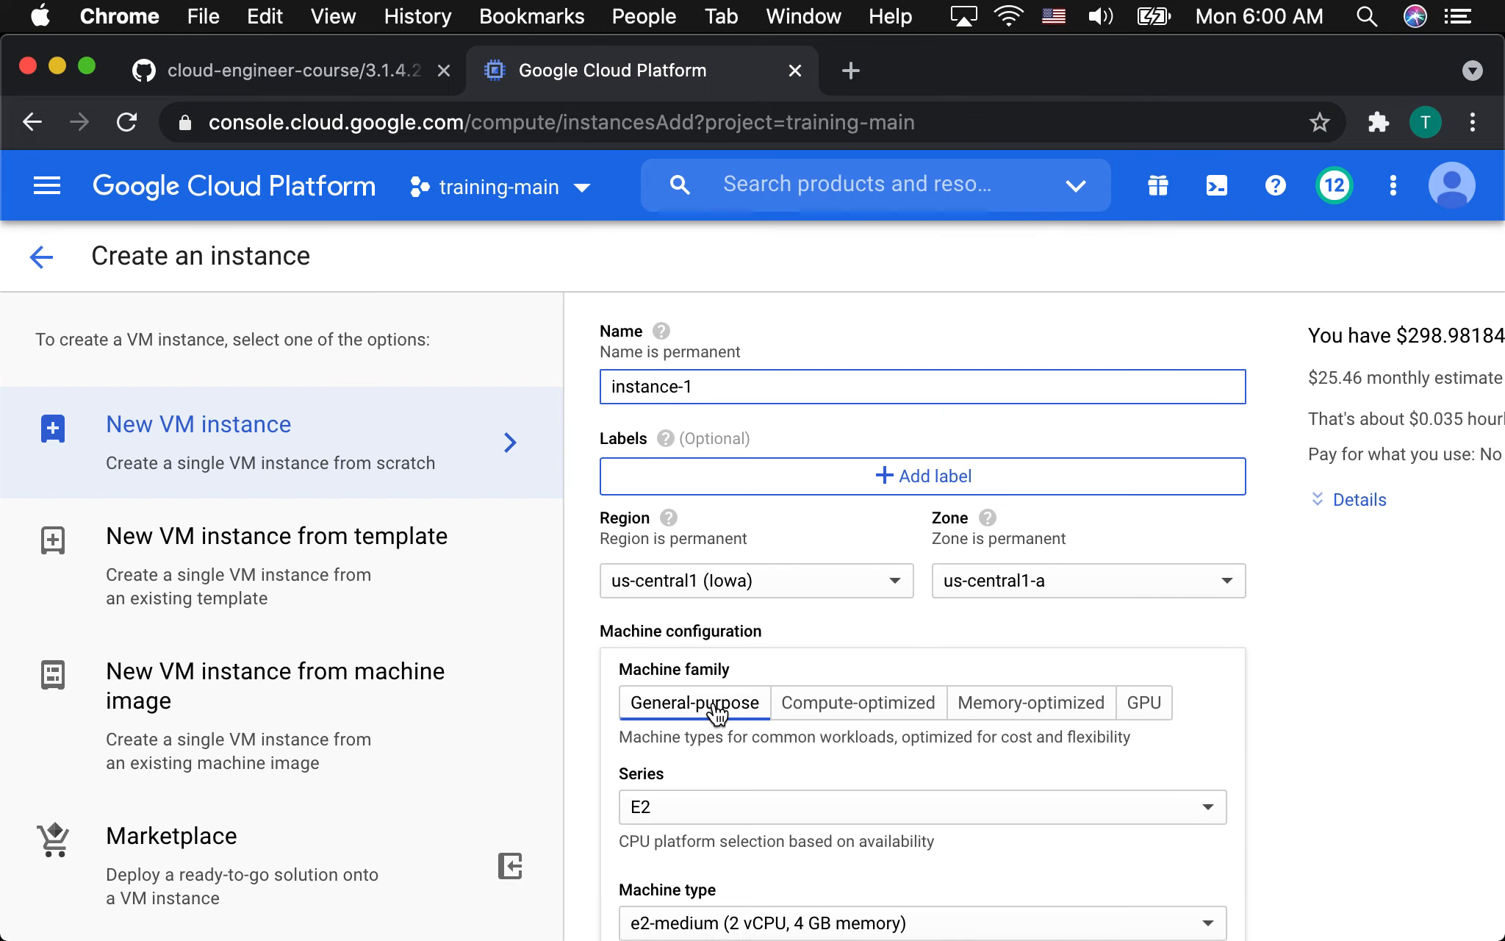
# Expand the instance's management options and paste the copied monitoring agent install commands as its startup script.
pyautogui.scroll(-5, 813, 626)
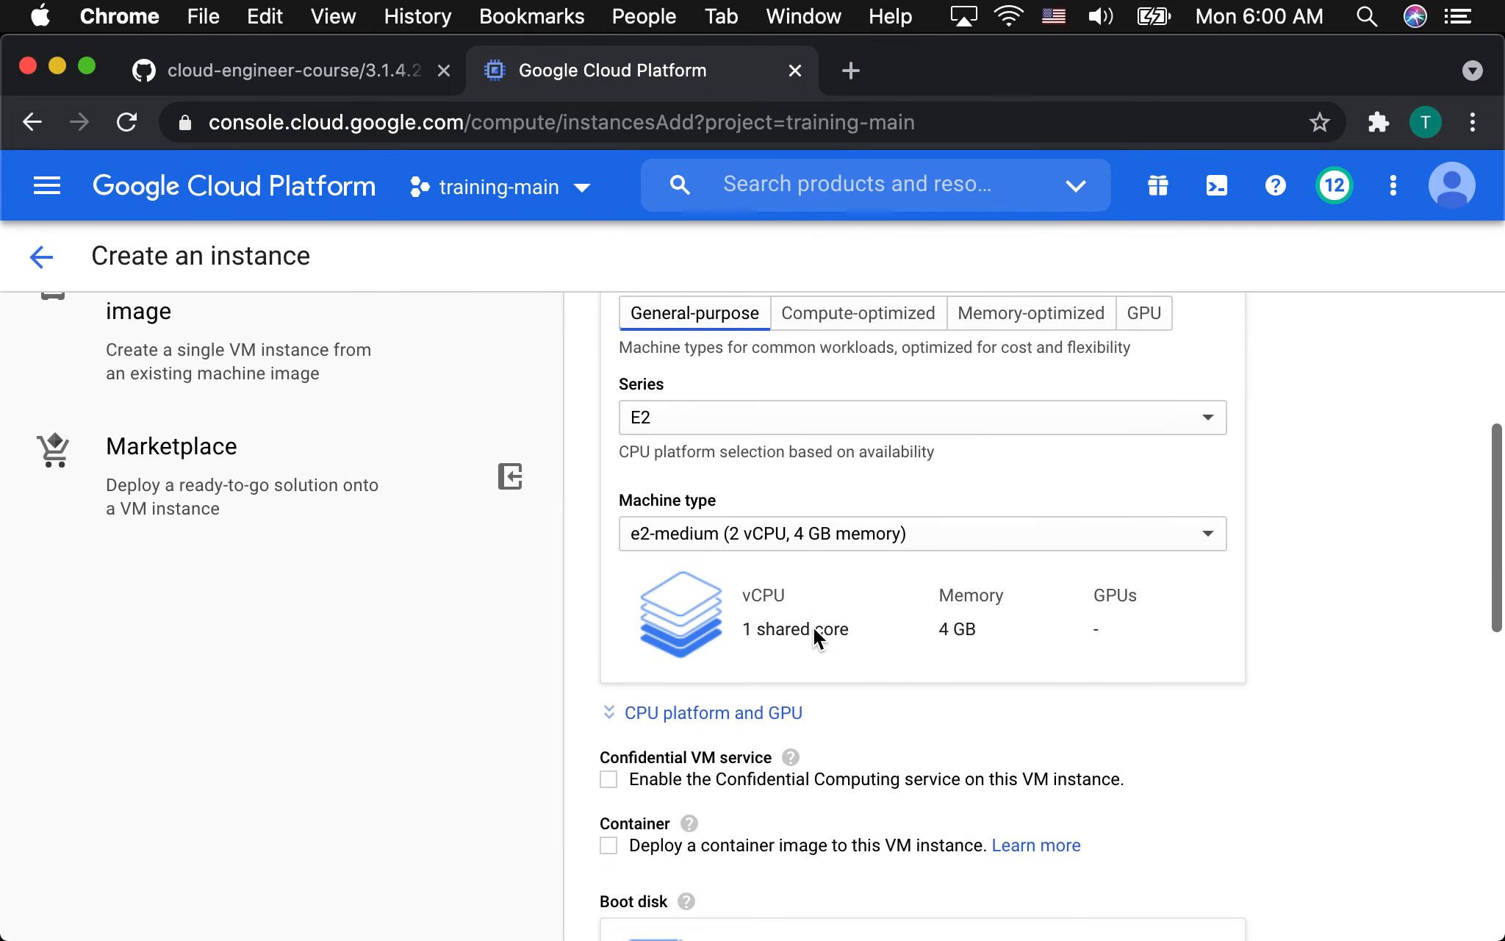
pyautogui.scroll(-10, 813, 628)
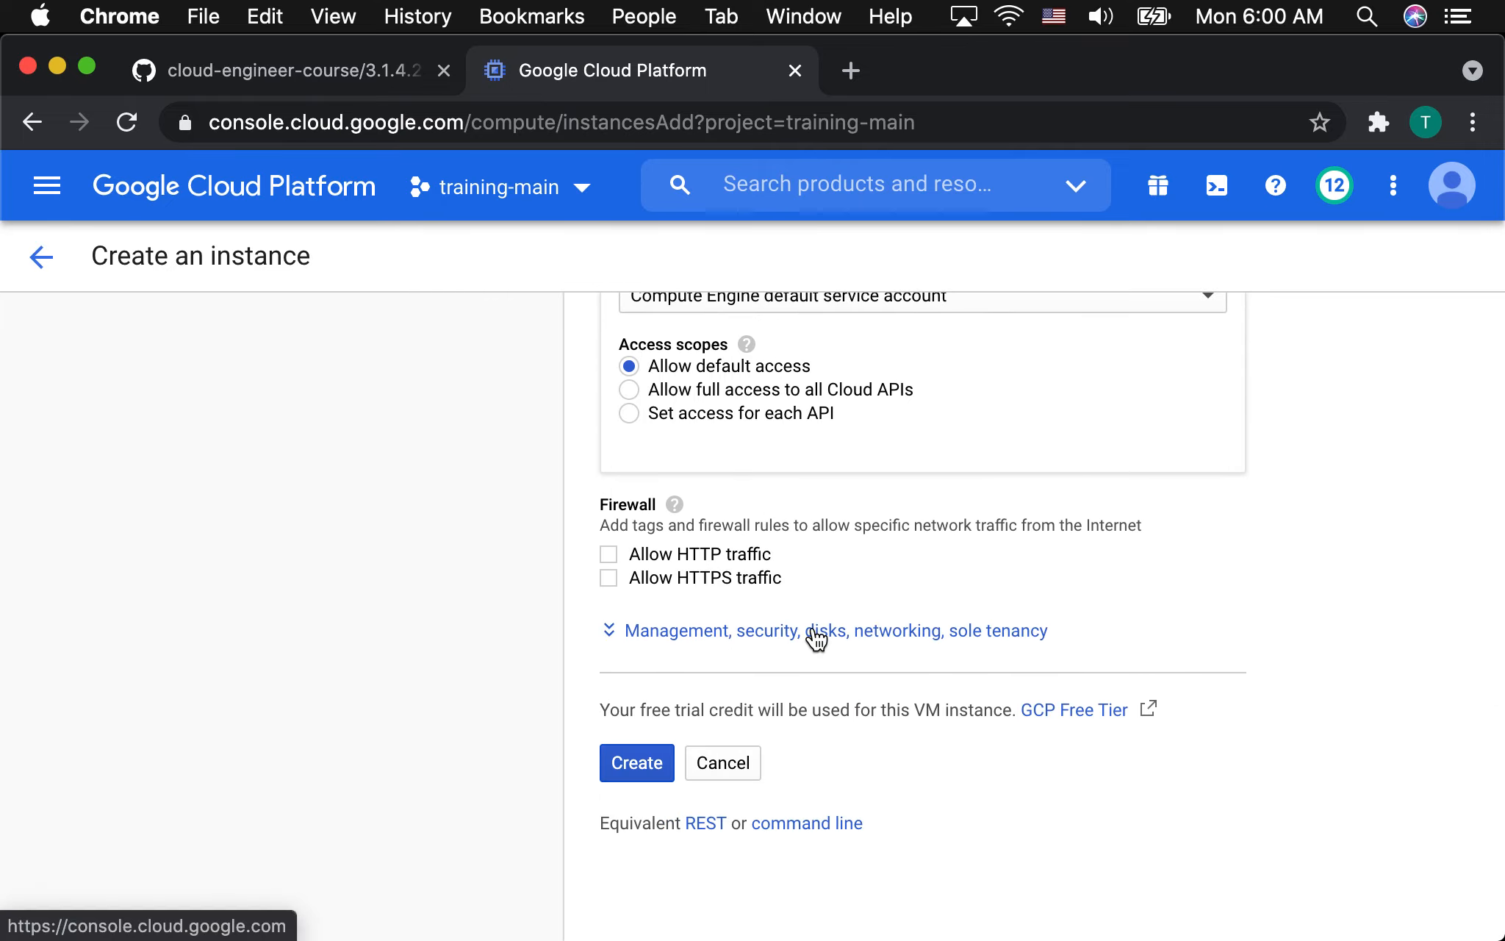
pyautogui.scroll(6, 814, 637)
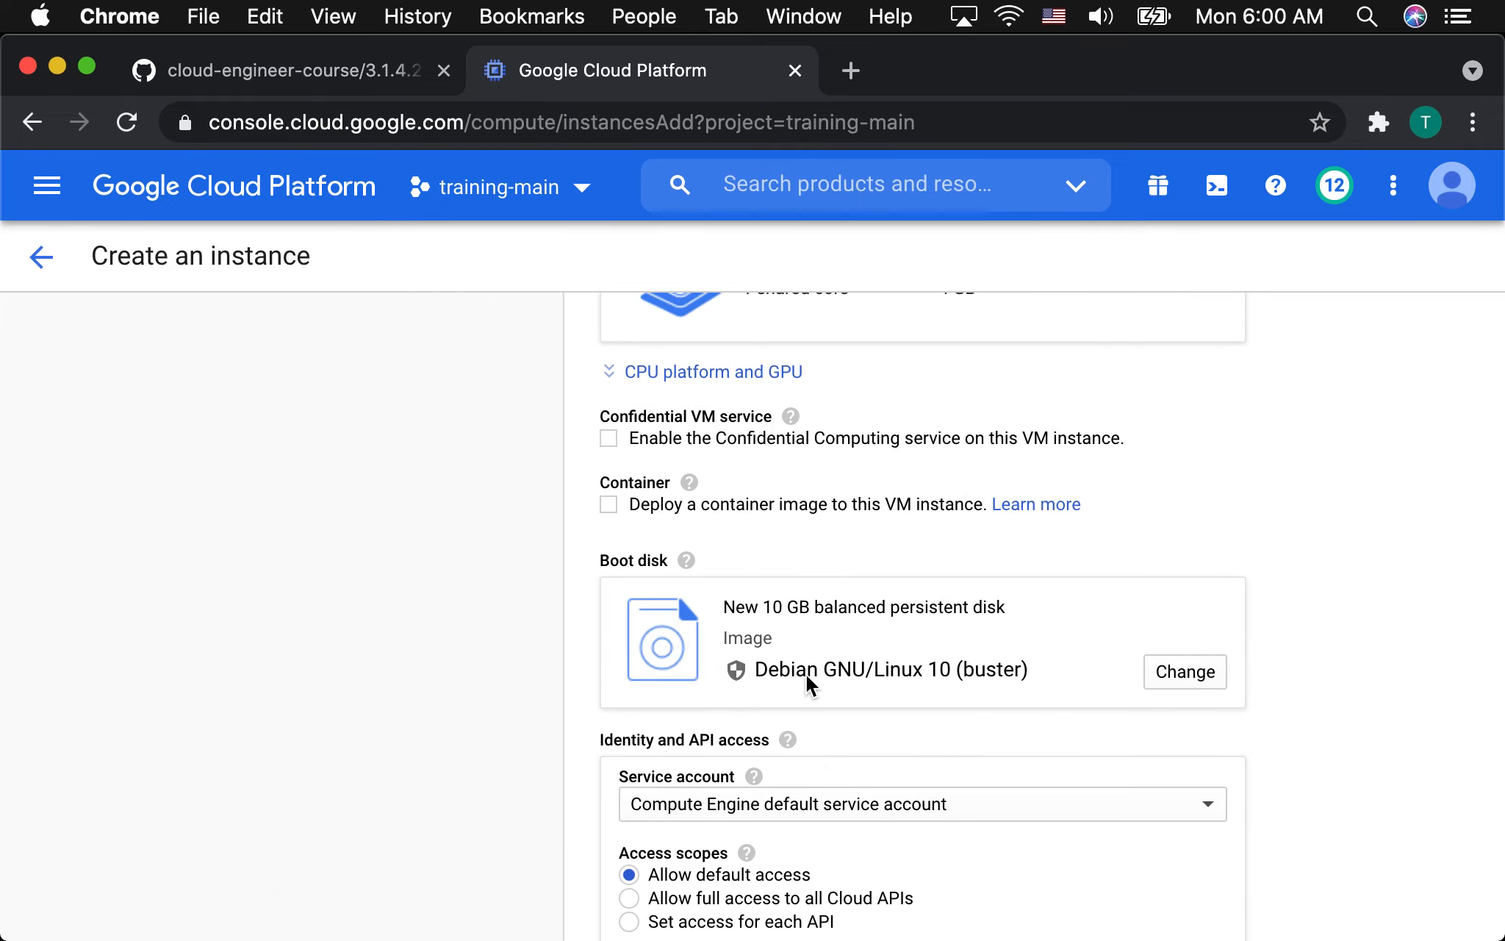
pyautogui.scroll(-6, 820, 695)
pyautogui.click(675, 631)
pyautogui.scroll(-4, 779, 683)
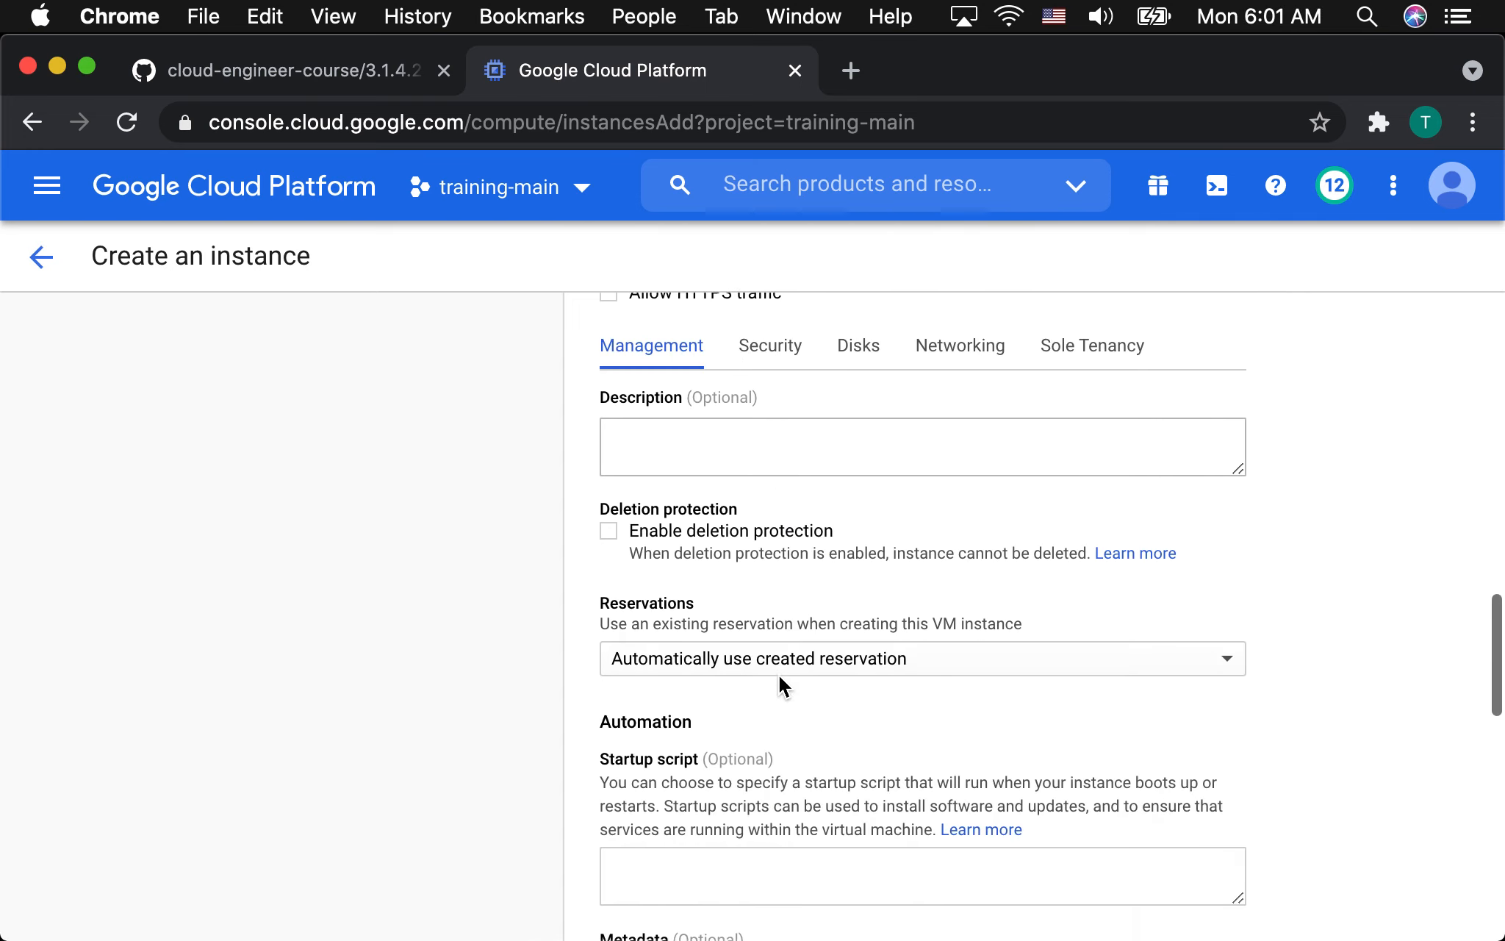
pyautogui.scroll(-4, 779, 673)
pyautogui.click(622, 594)
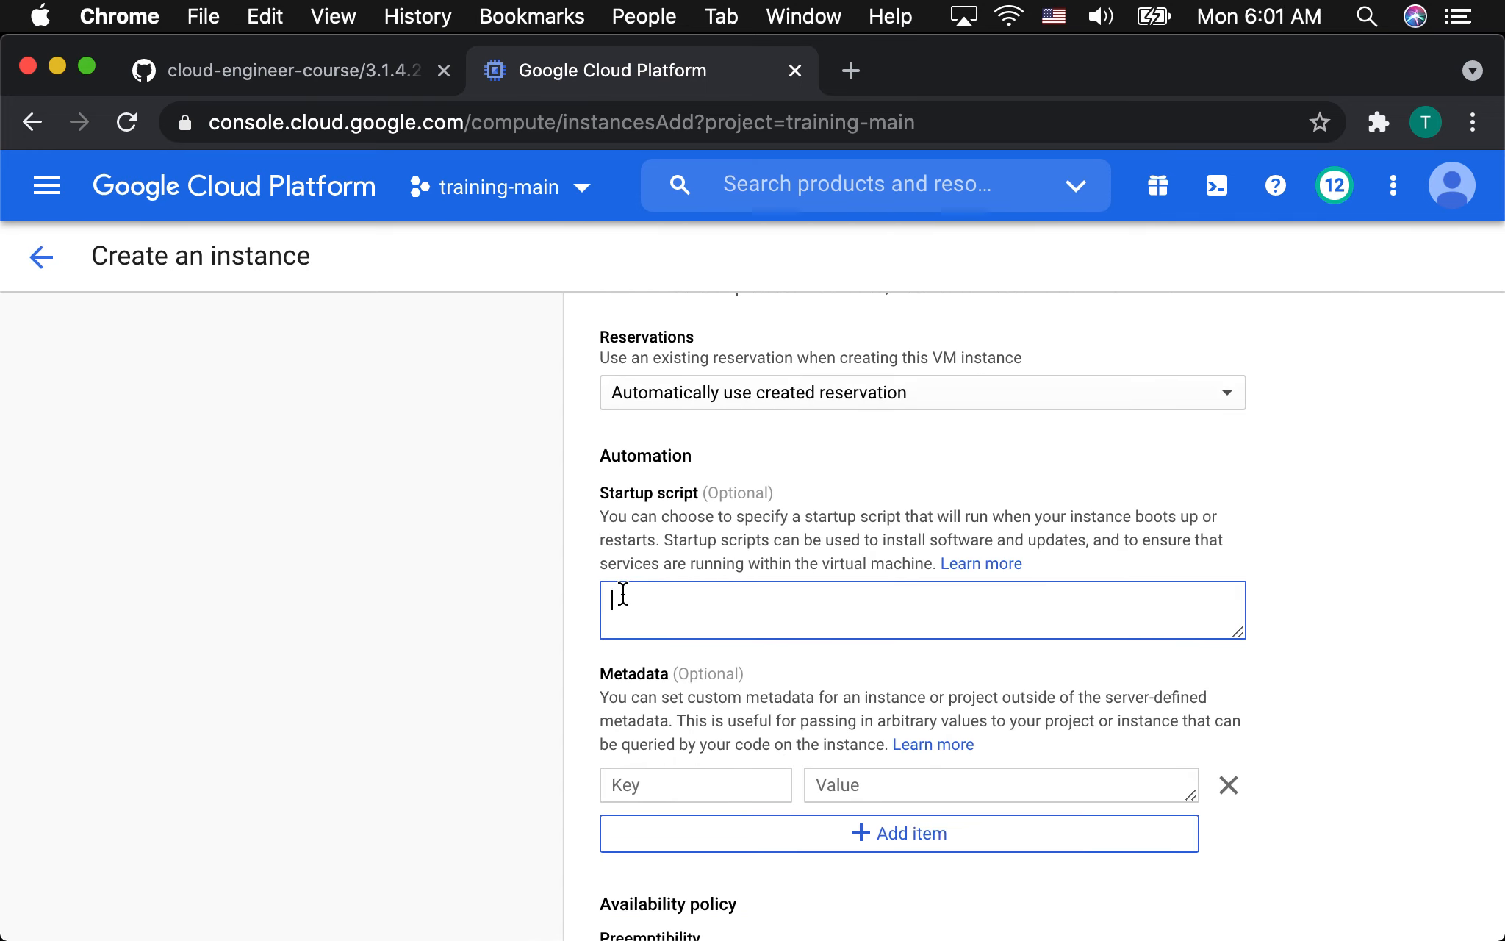
pyautogui.press('super+v')
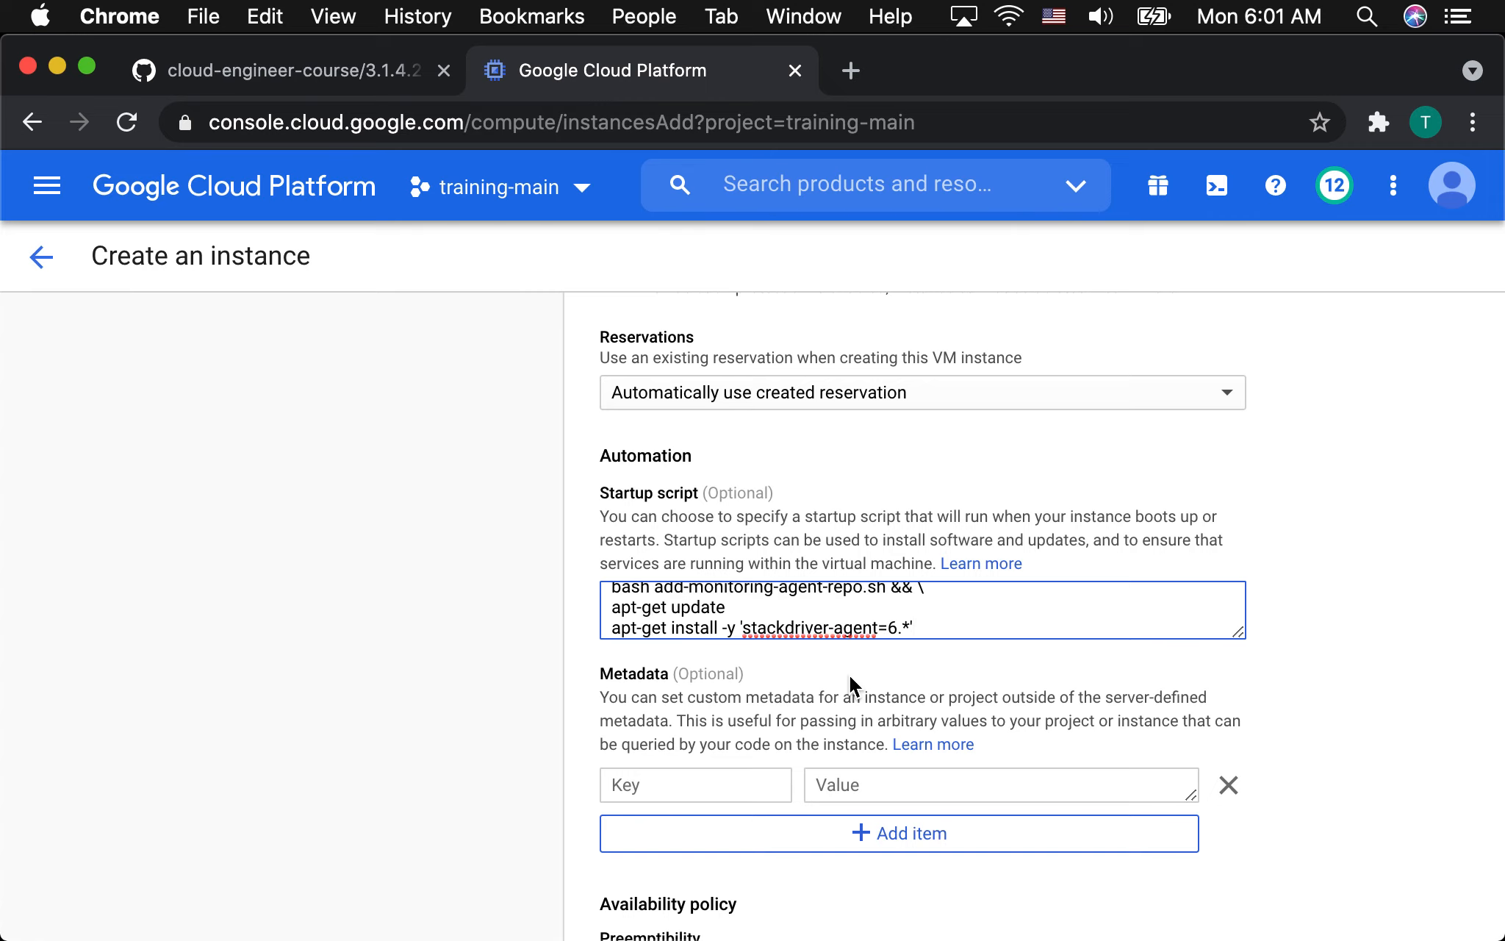
# Create the VM instance, keeping the default availability policy settings.
pyautogui.scroll(-7, 860, 680)
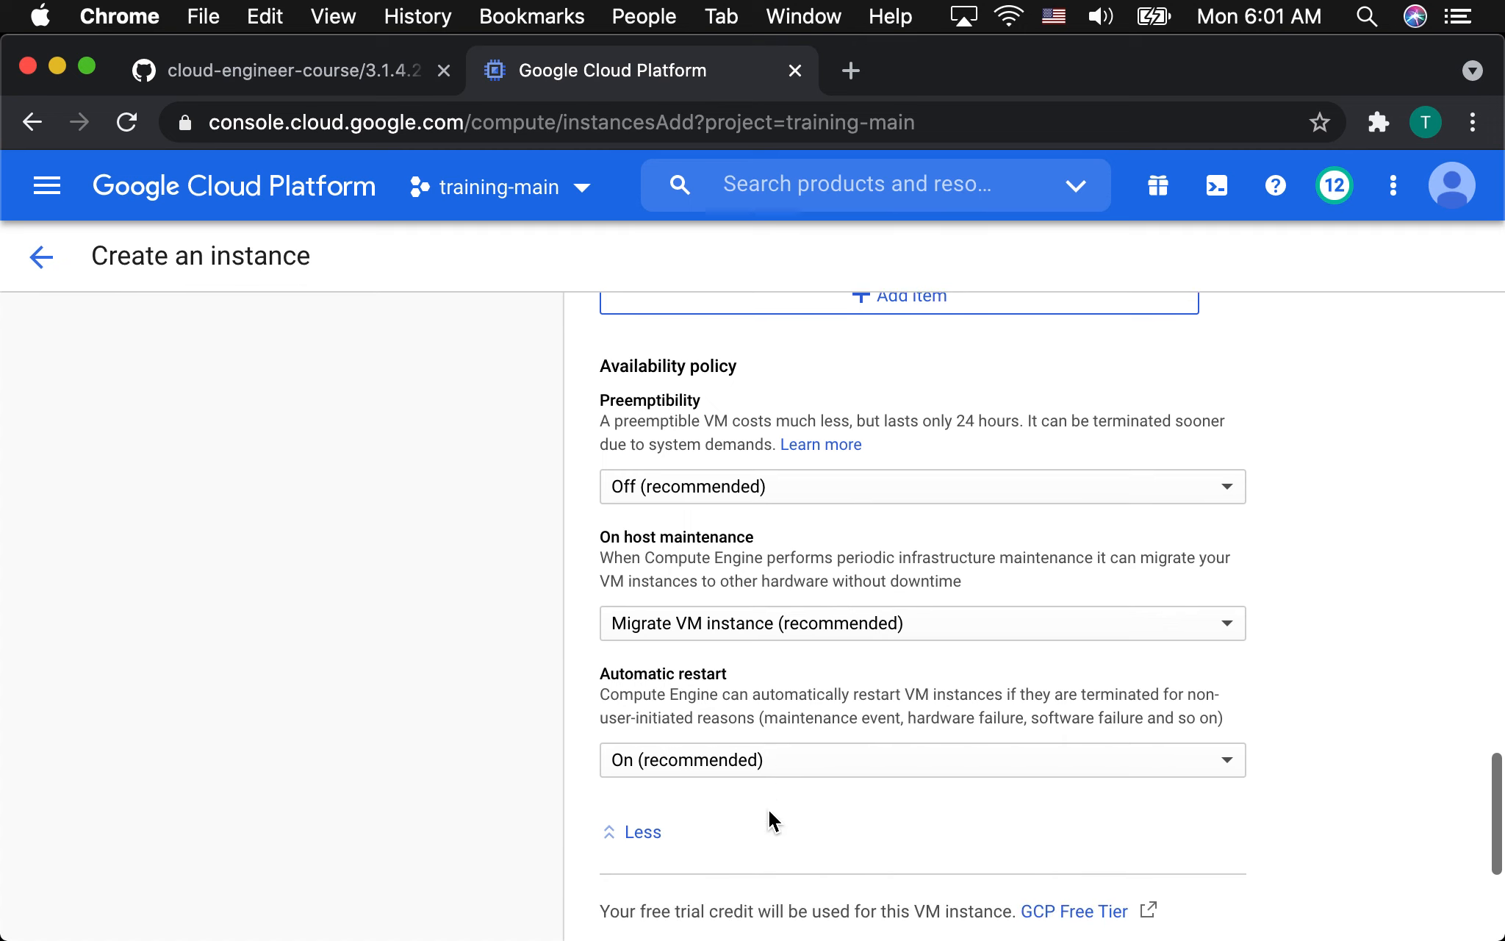
pyautogui.scroll(-3, 719, 826)
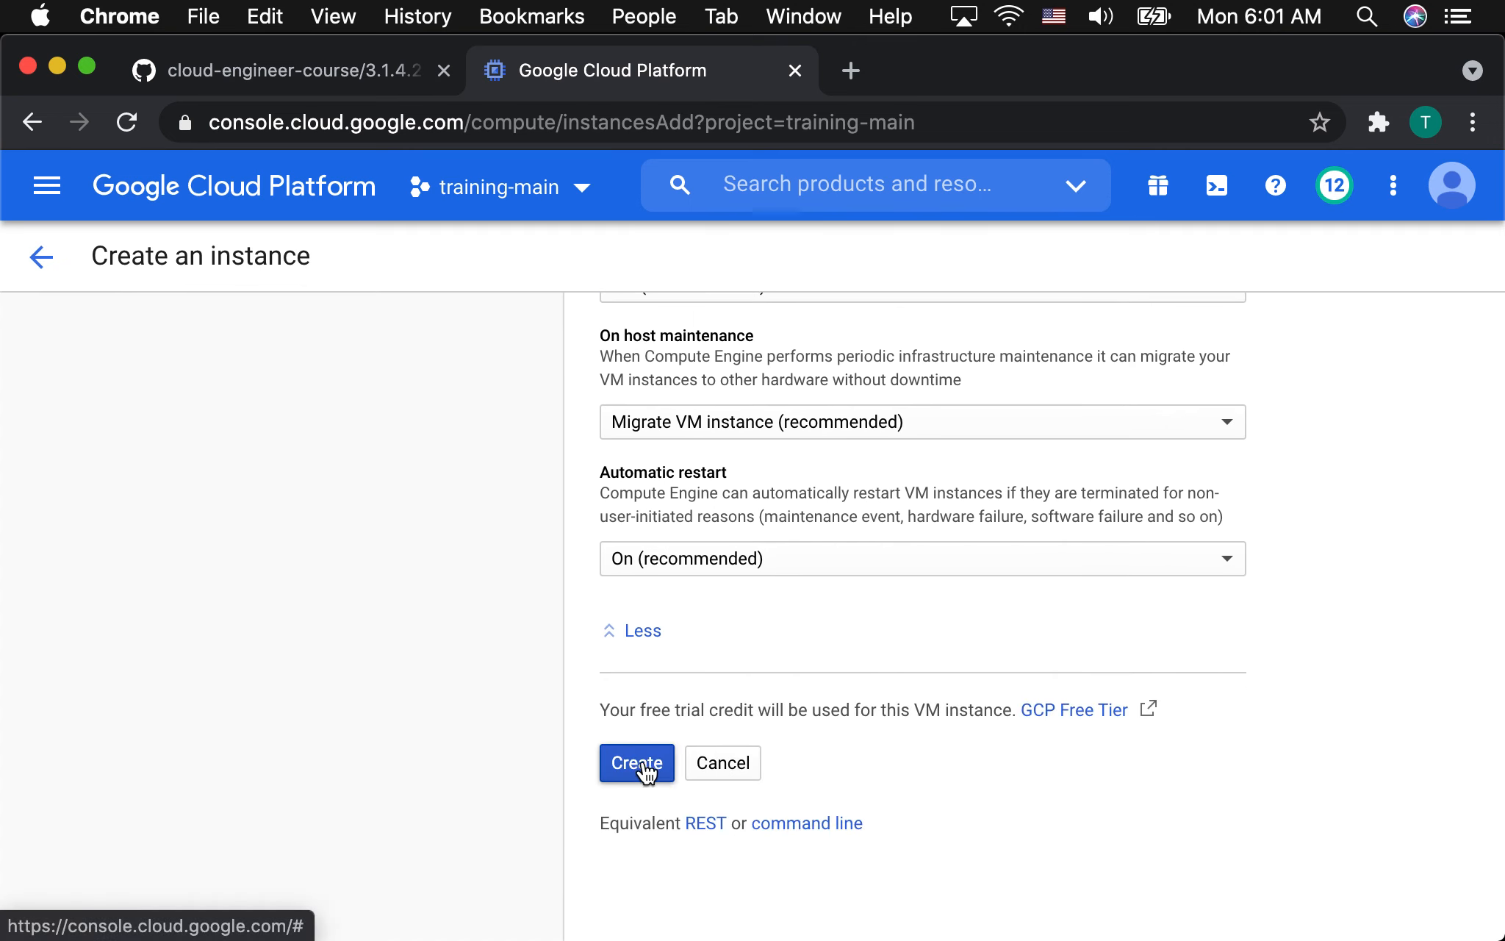
pyautogui.click(651, 768)
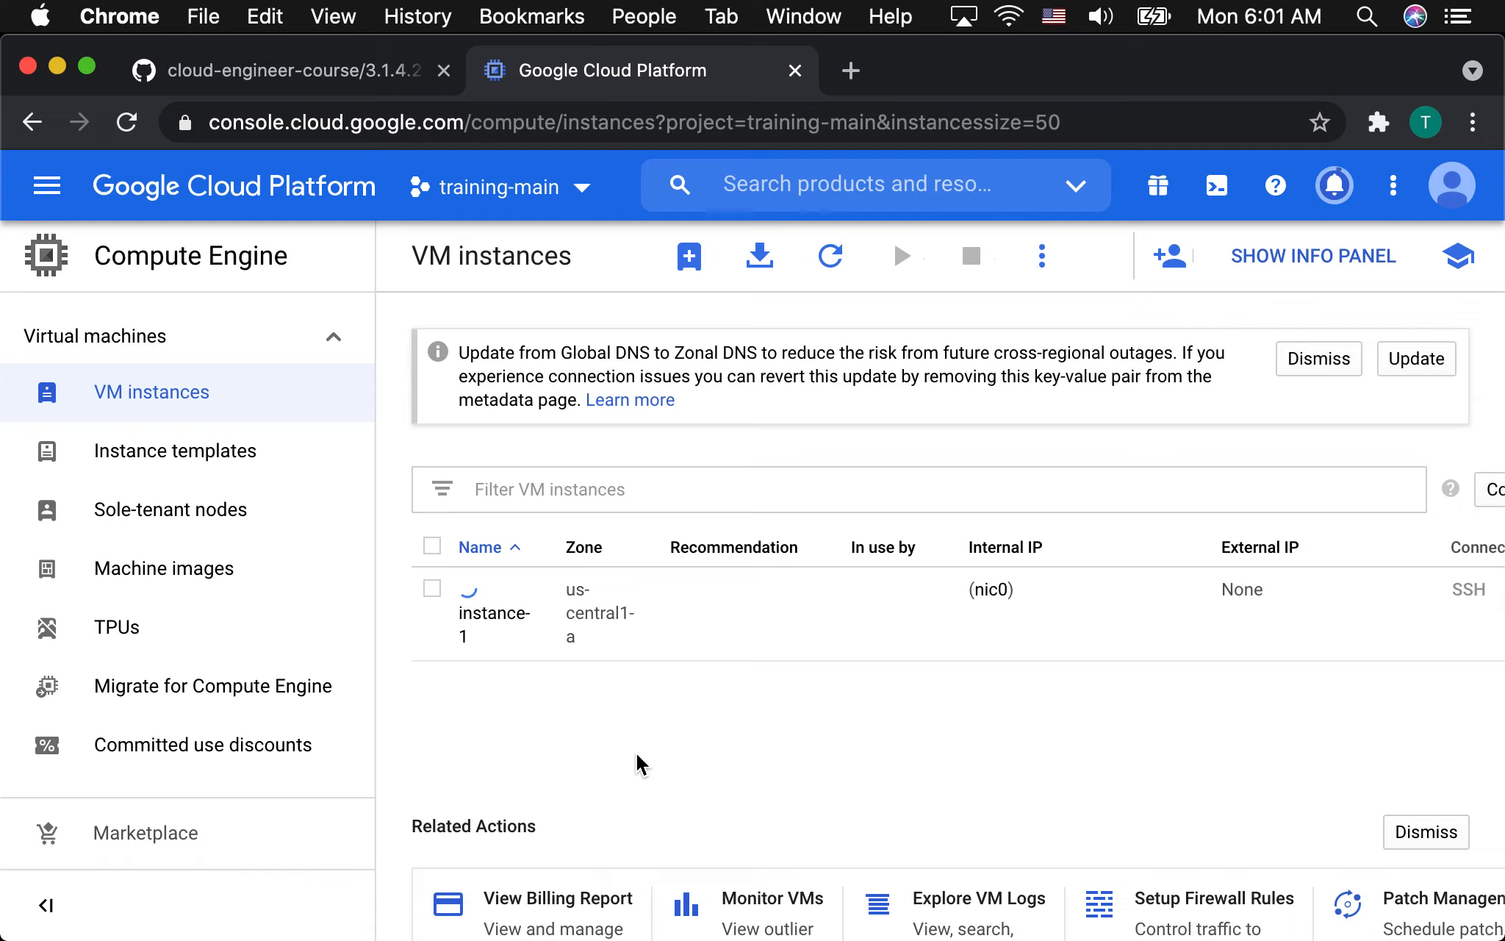
pyautogui.hotkey('ctrl', 'Up')
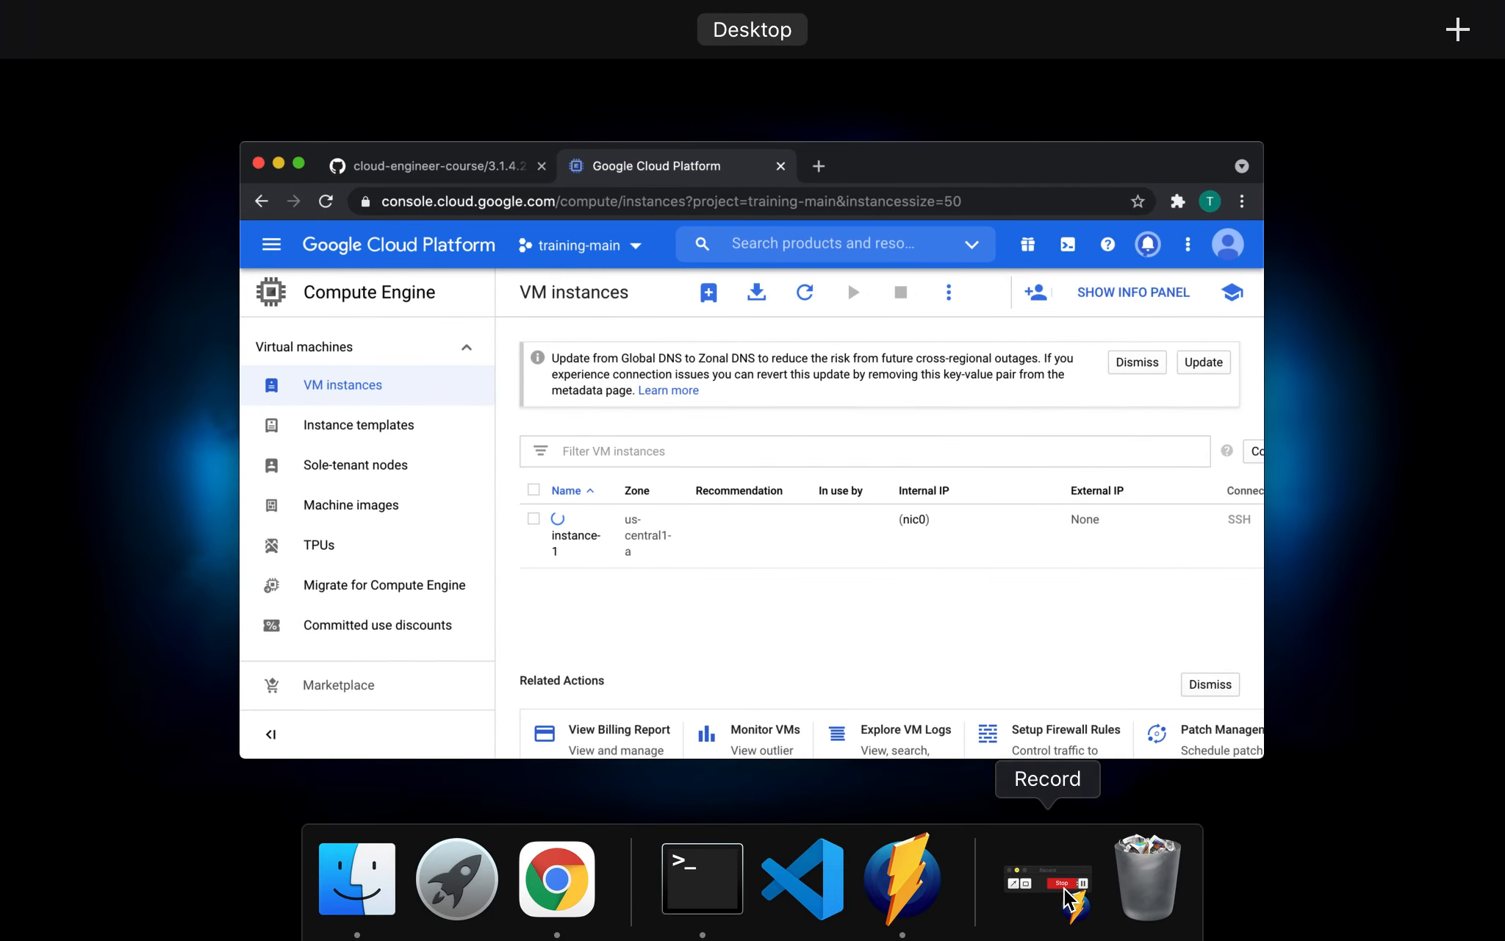
pyautogui.click(1067, 898)
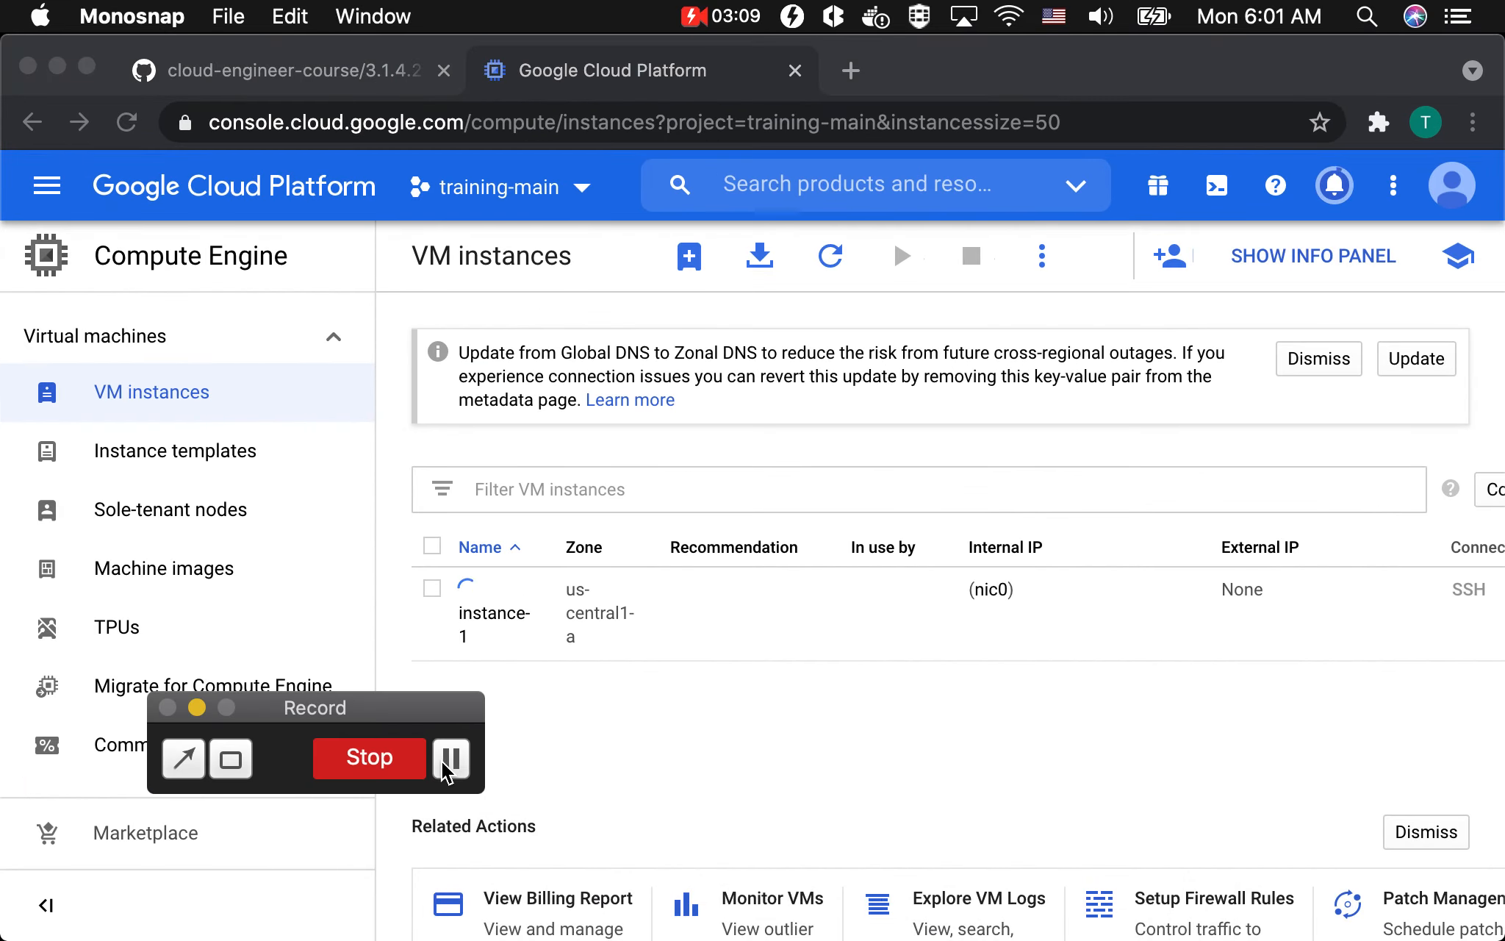
pyautogui.click(450, 759)
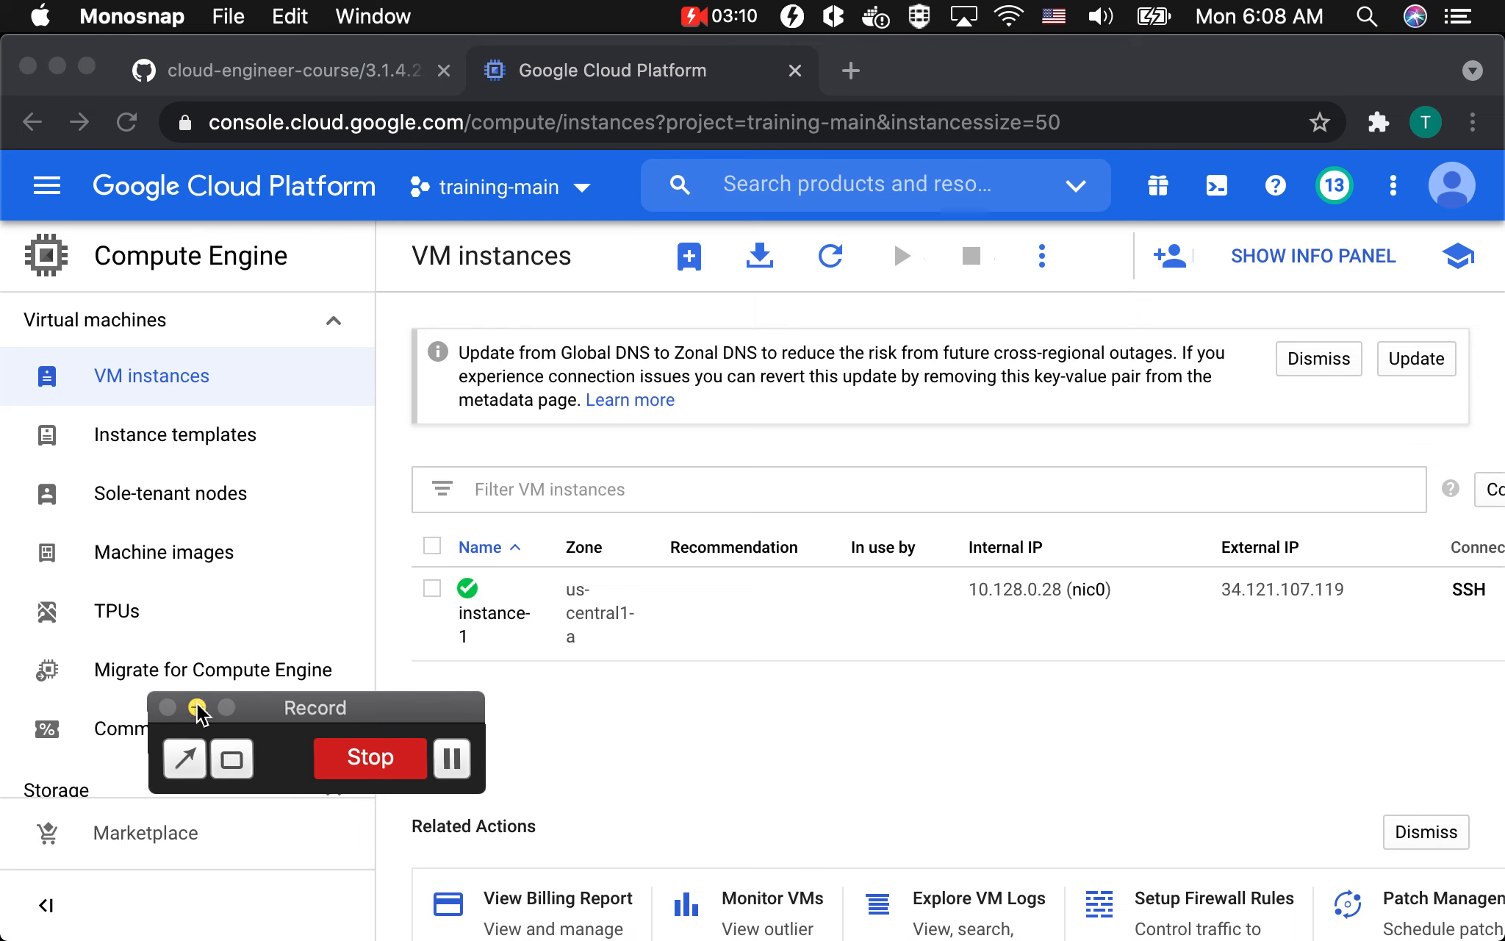
pyautogui.click(197, 707)
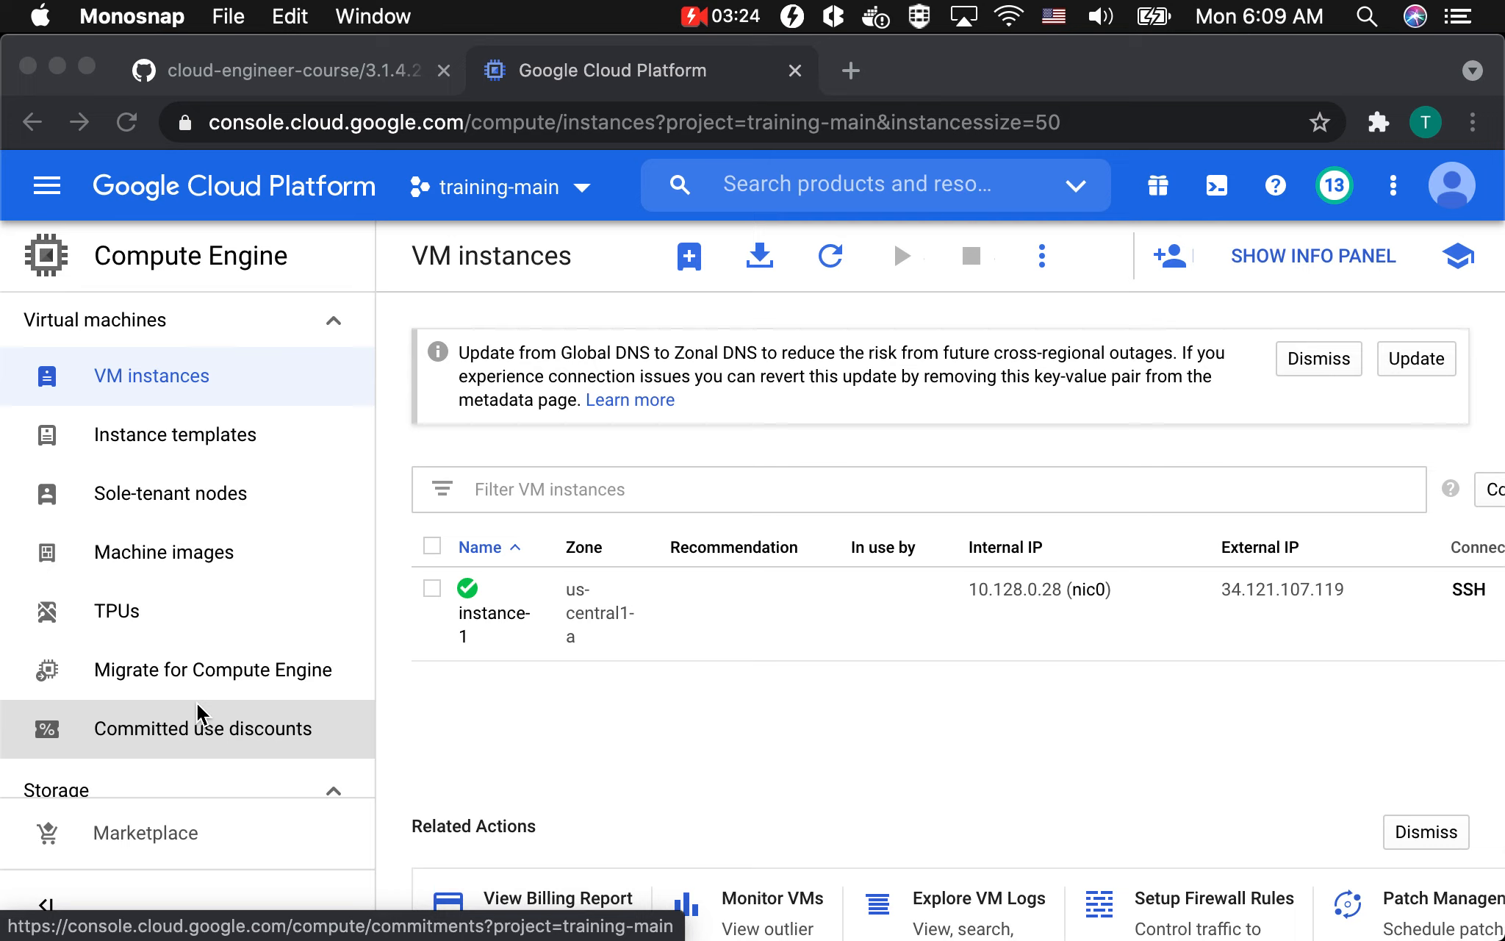
# Open the monitoring view of instance-1 and examine its agent status and its CPU, memory, network and disk space charts.
pyautogui.click(485, 673)
pyautogui.click(480, 624)
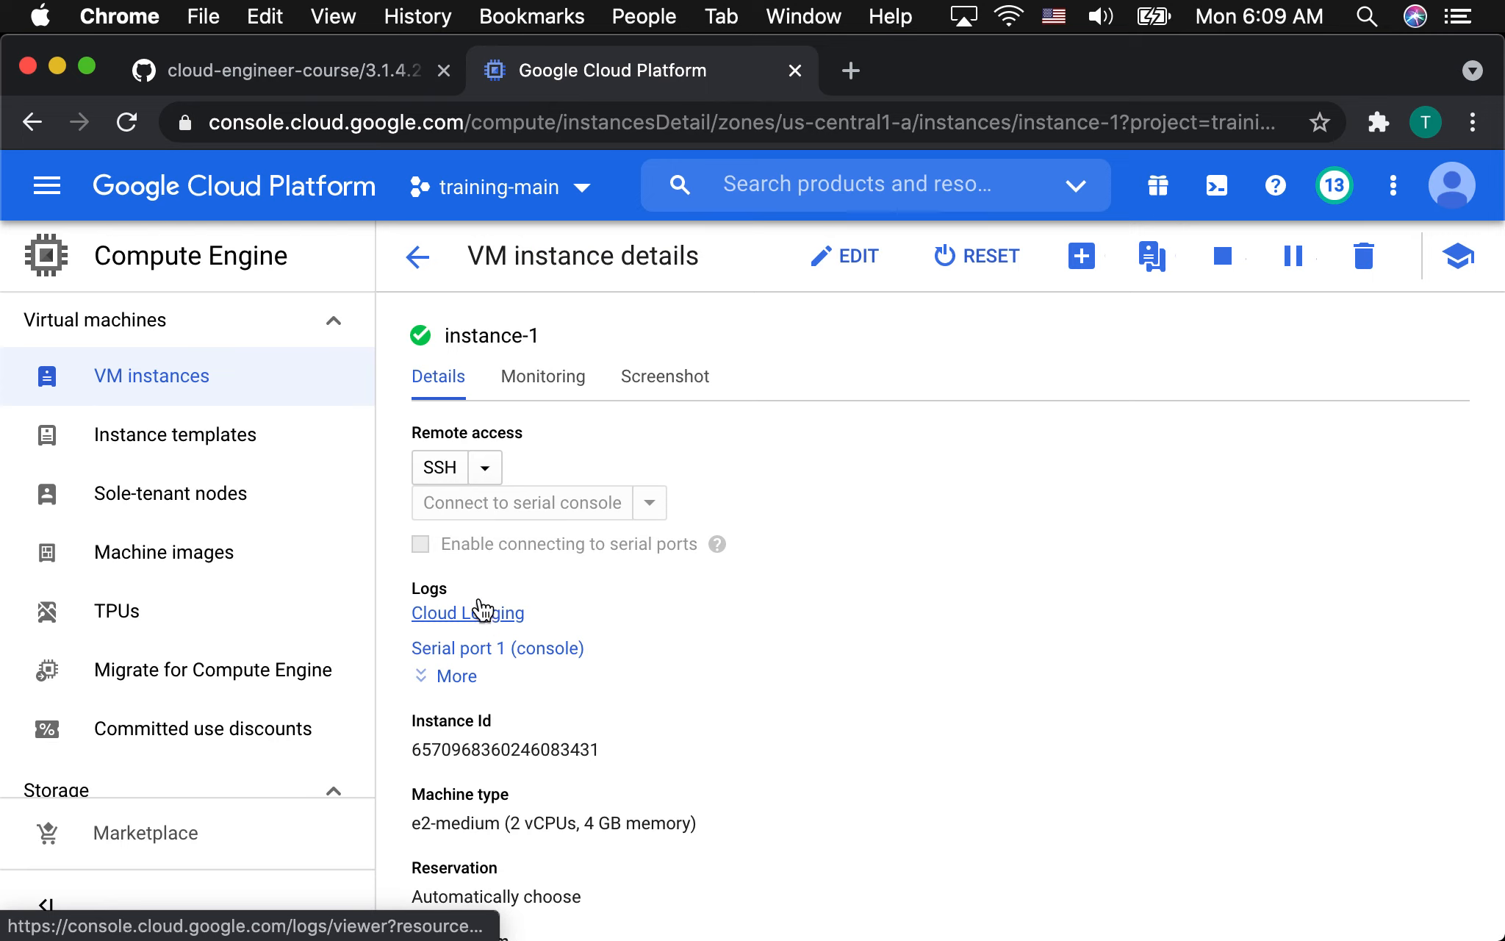
pyautogui.click(551, 376)
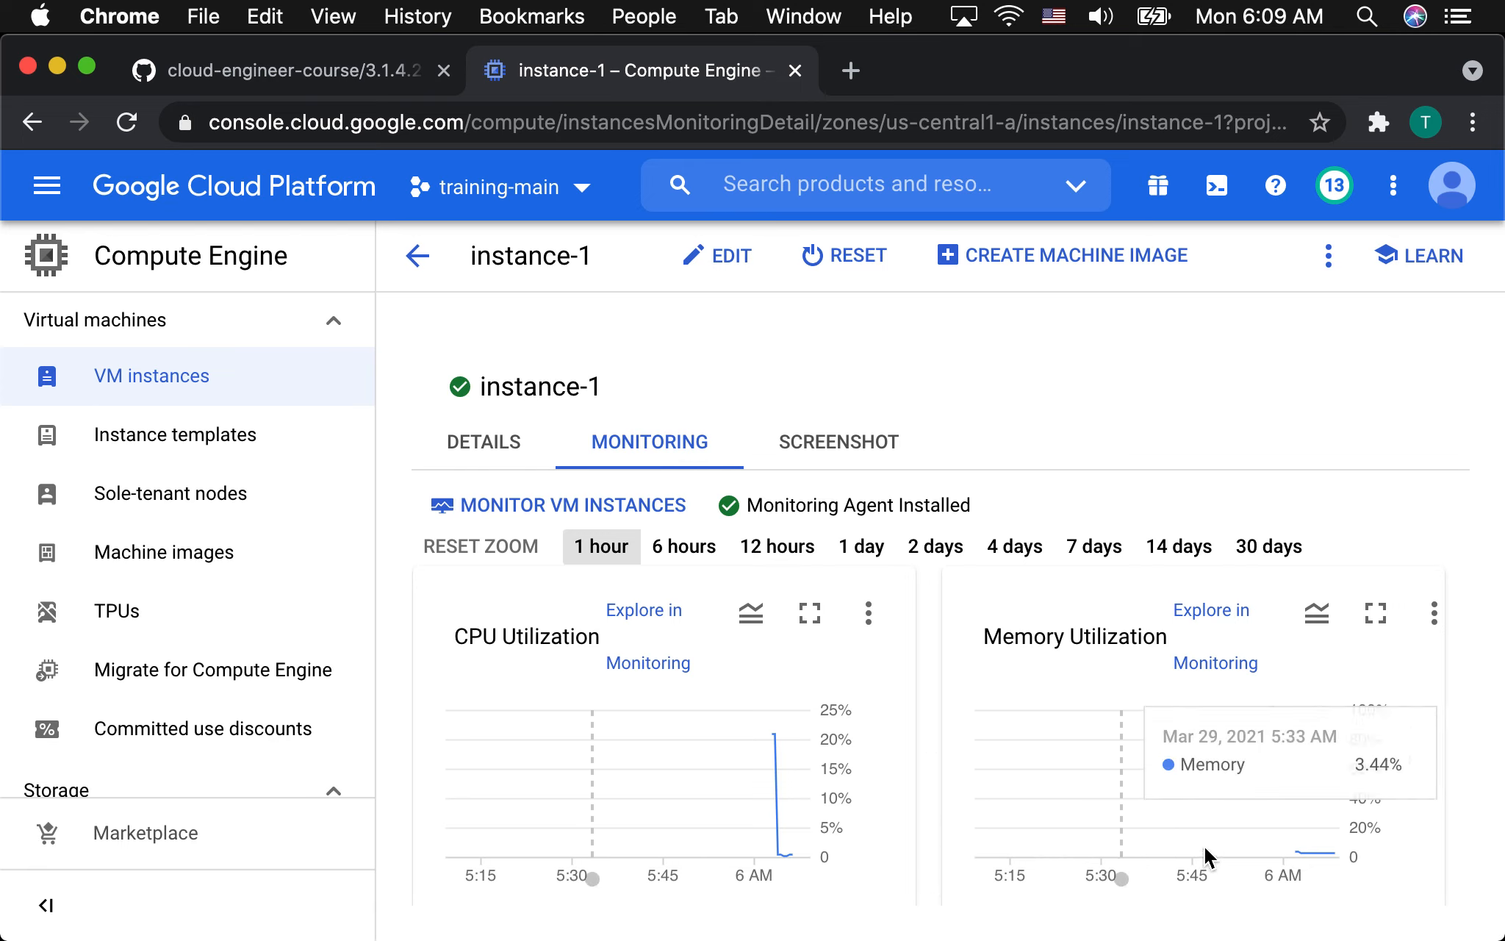
pyautogui.scroll(-5, 1024, 747)
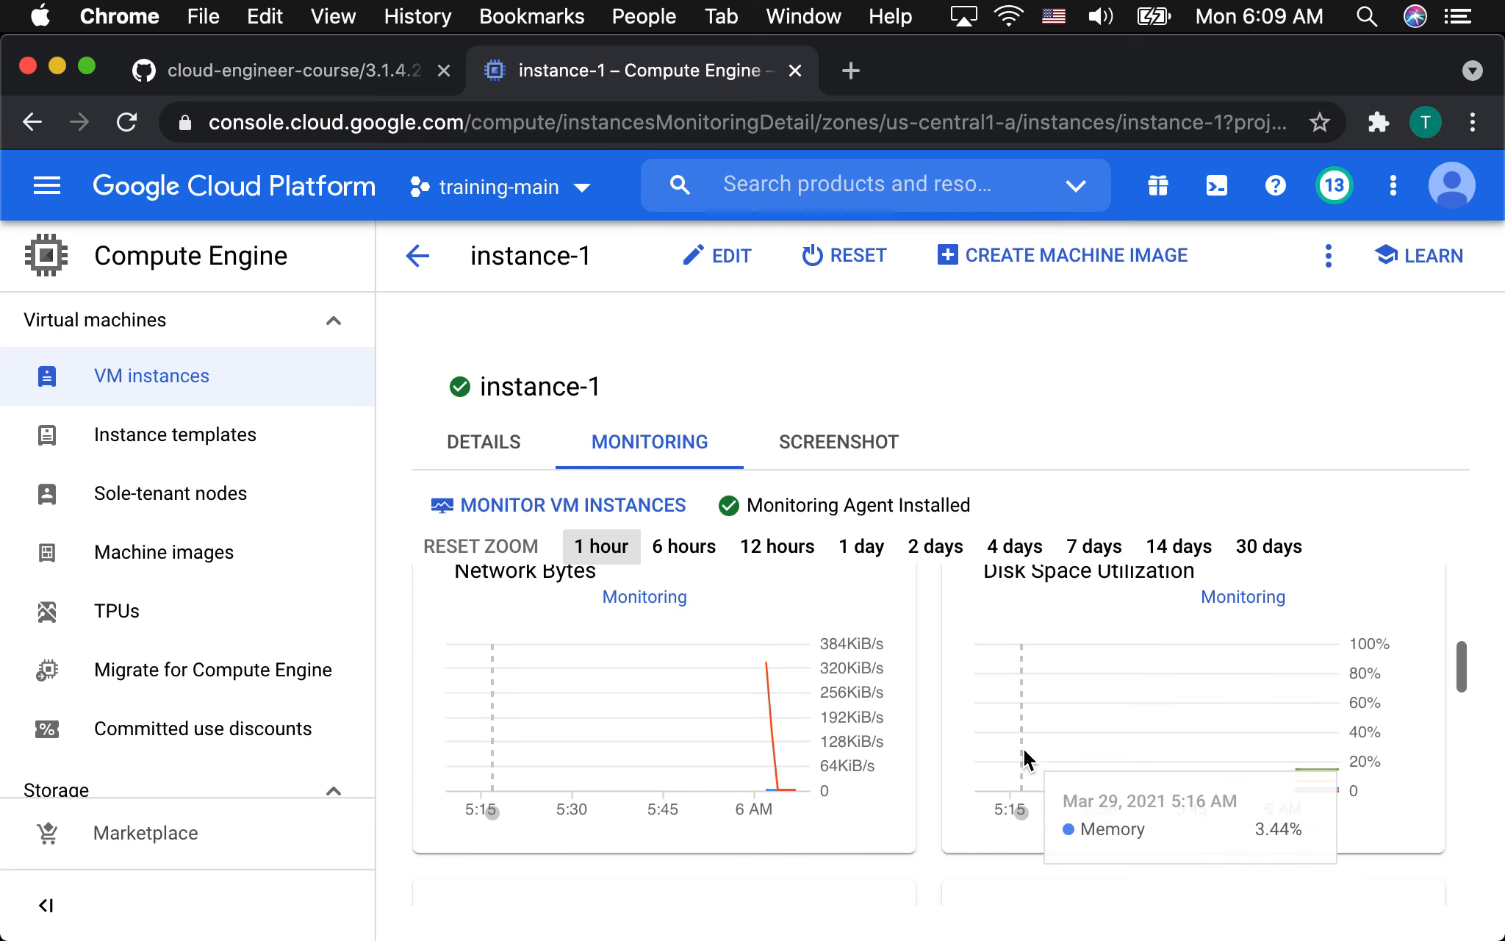
pyautogui.scroll(1, 1023, 747)
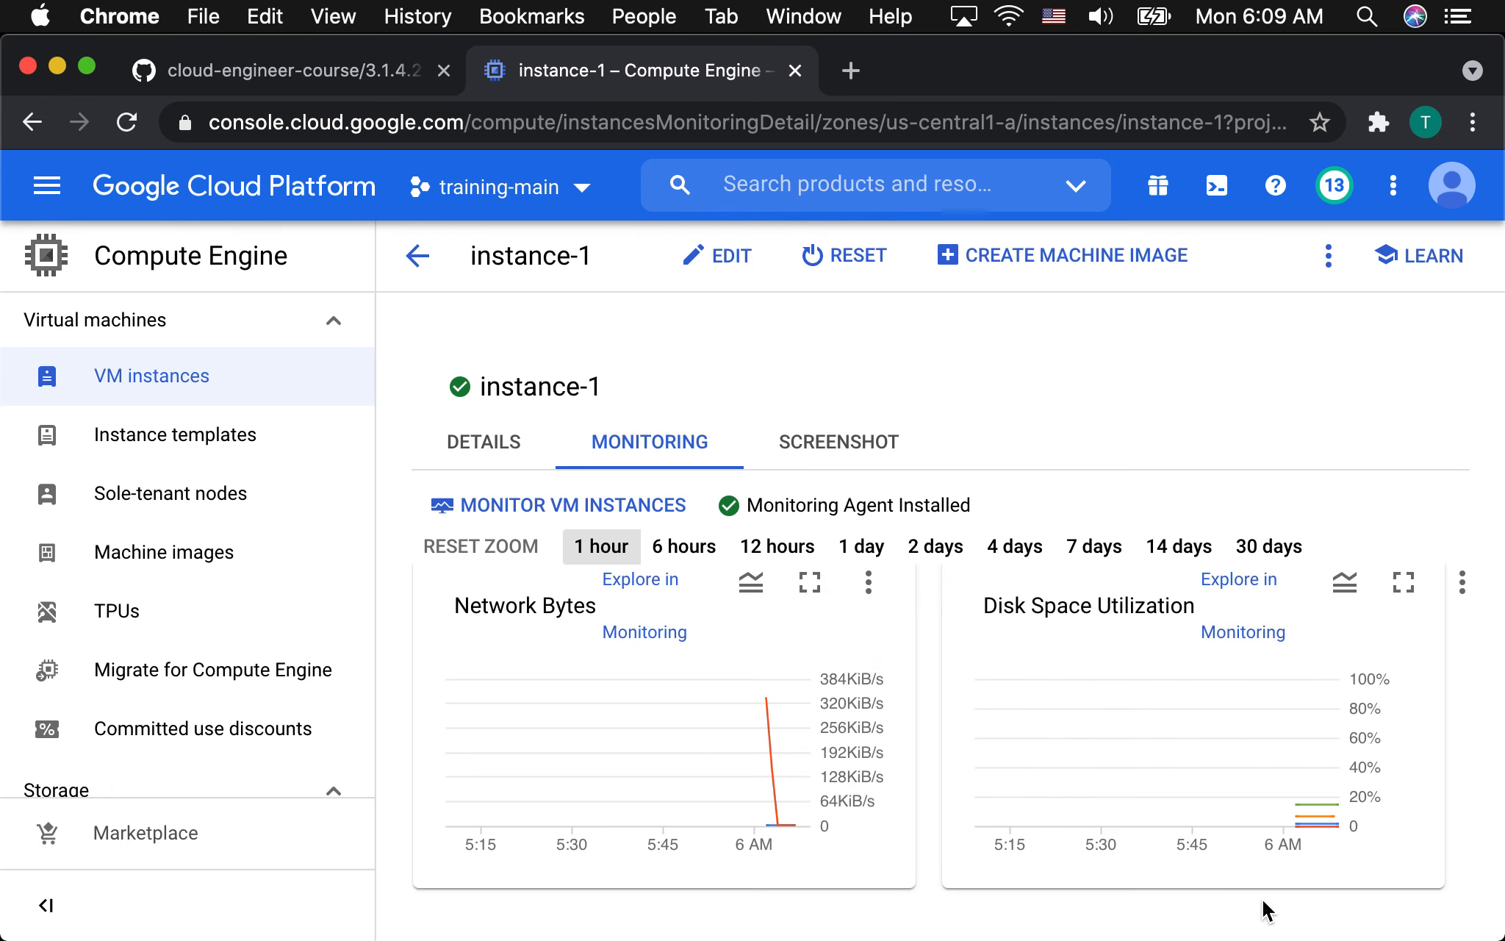
pyautogui.scroll(-5, 1244, 849)
pyautogui.scroll(10, 1244, 849)
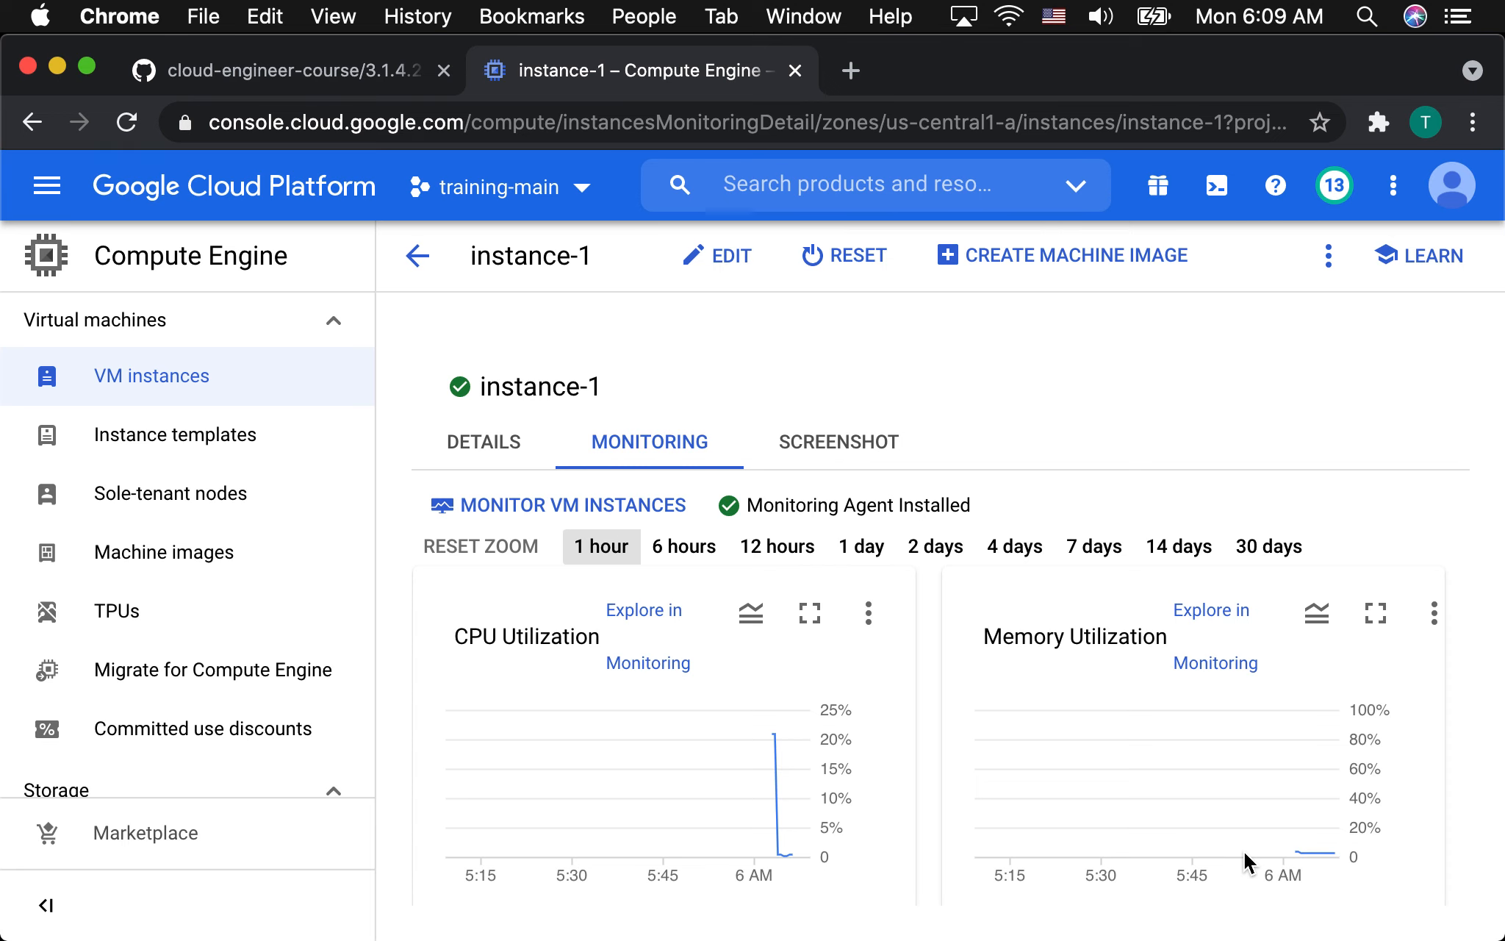
# Pin the Monitoring product from the Operations group in the console's navigation.
pyautogui.click(47, 185)
pyautogui.moveTo(114, 353)
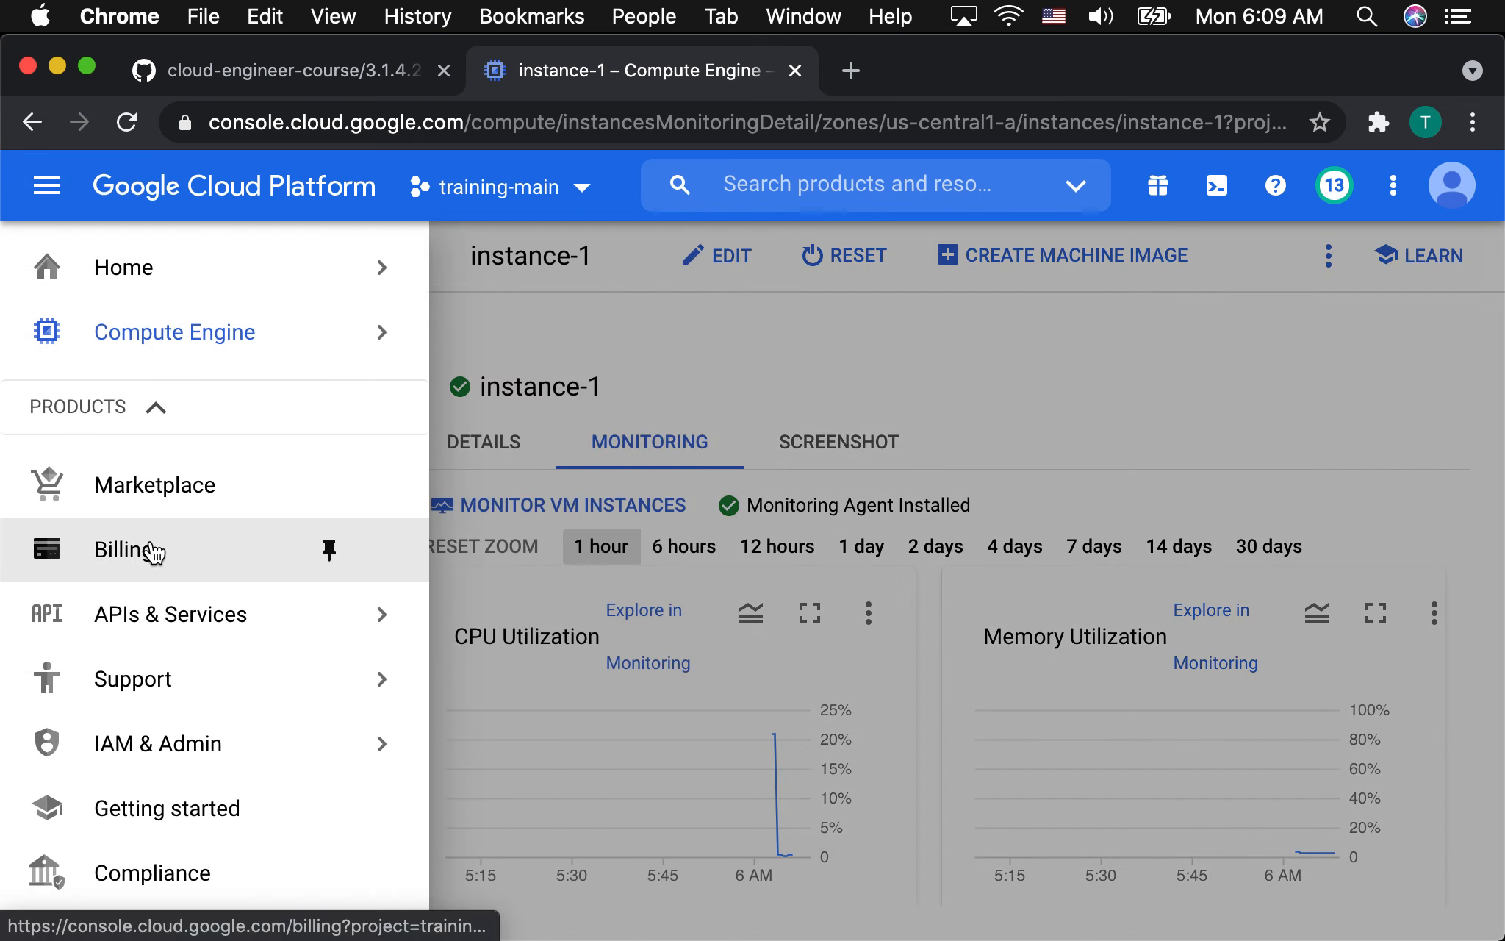
pyautogui.moveTo(171, 652)
pyautogui.scroll(-10, 170, 653)
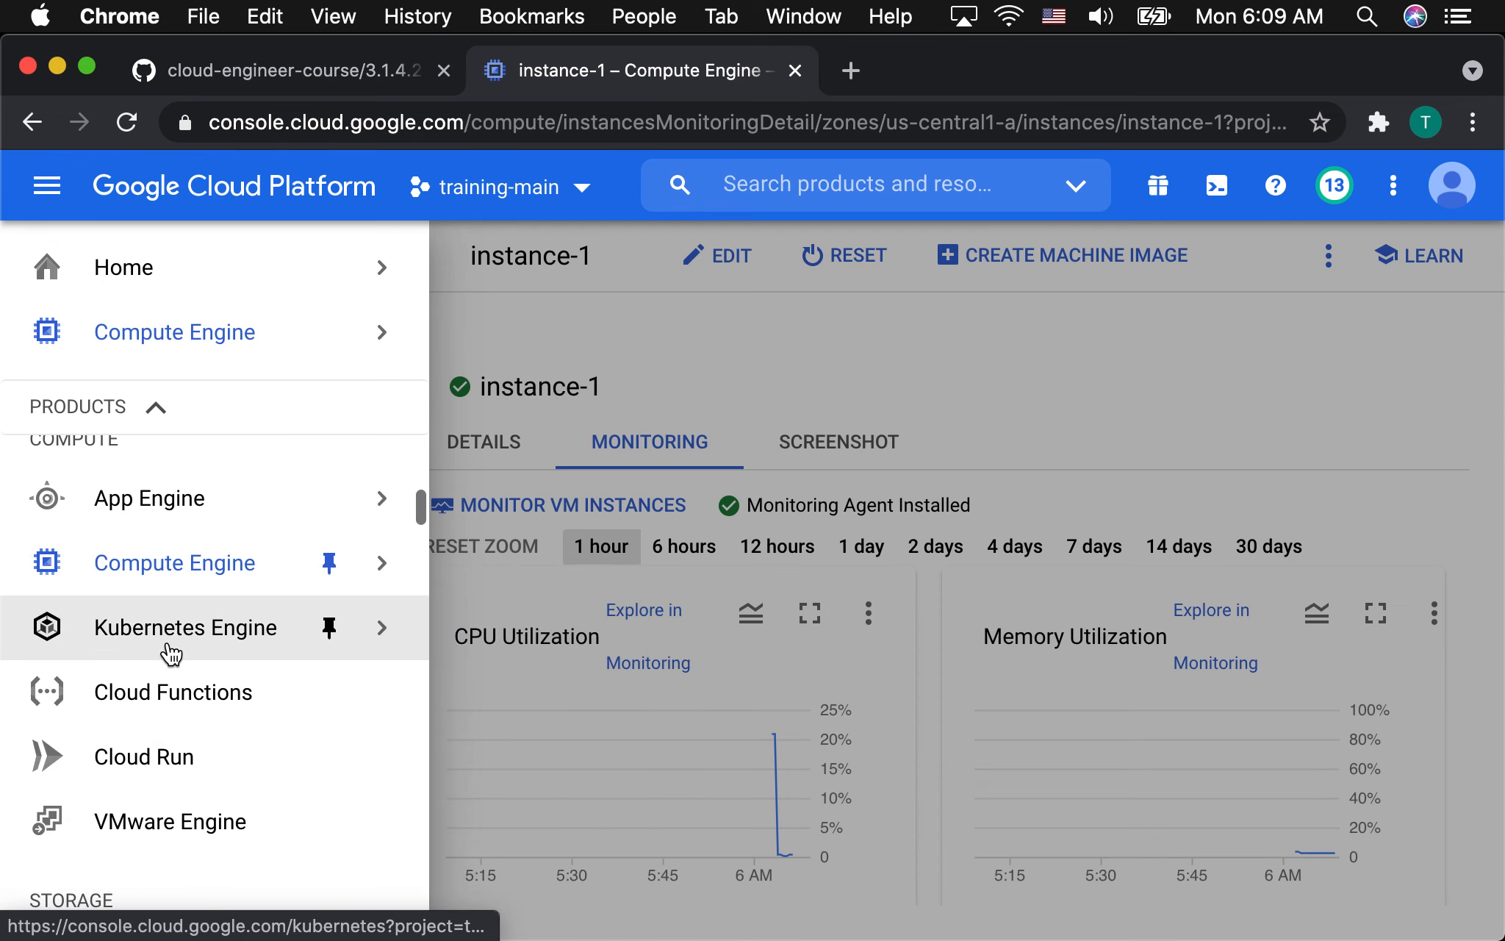
pyautogui.scroll(-10, 169, 644)
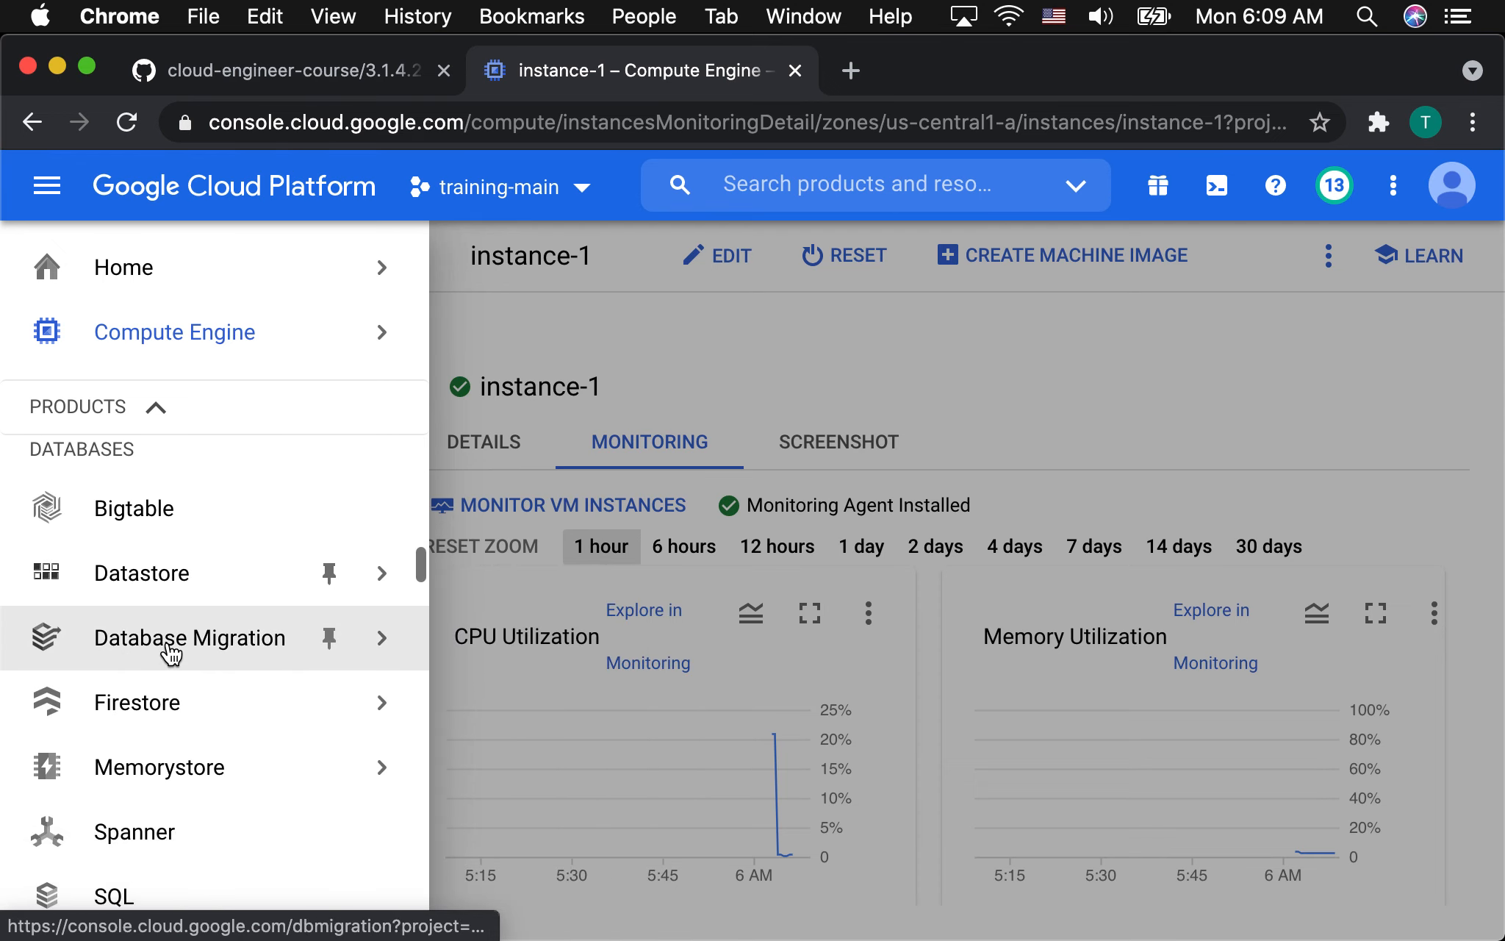
pyautogui.scroll(-5, 168, 653)
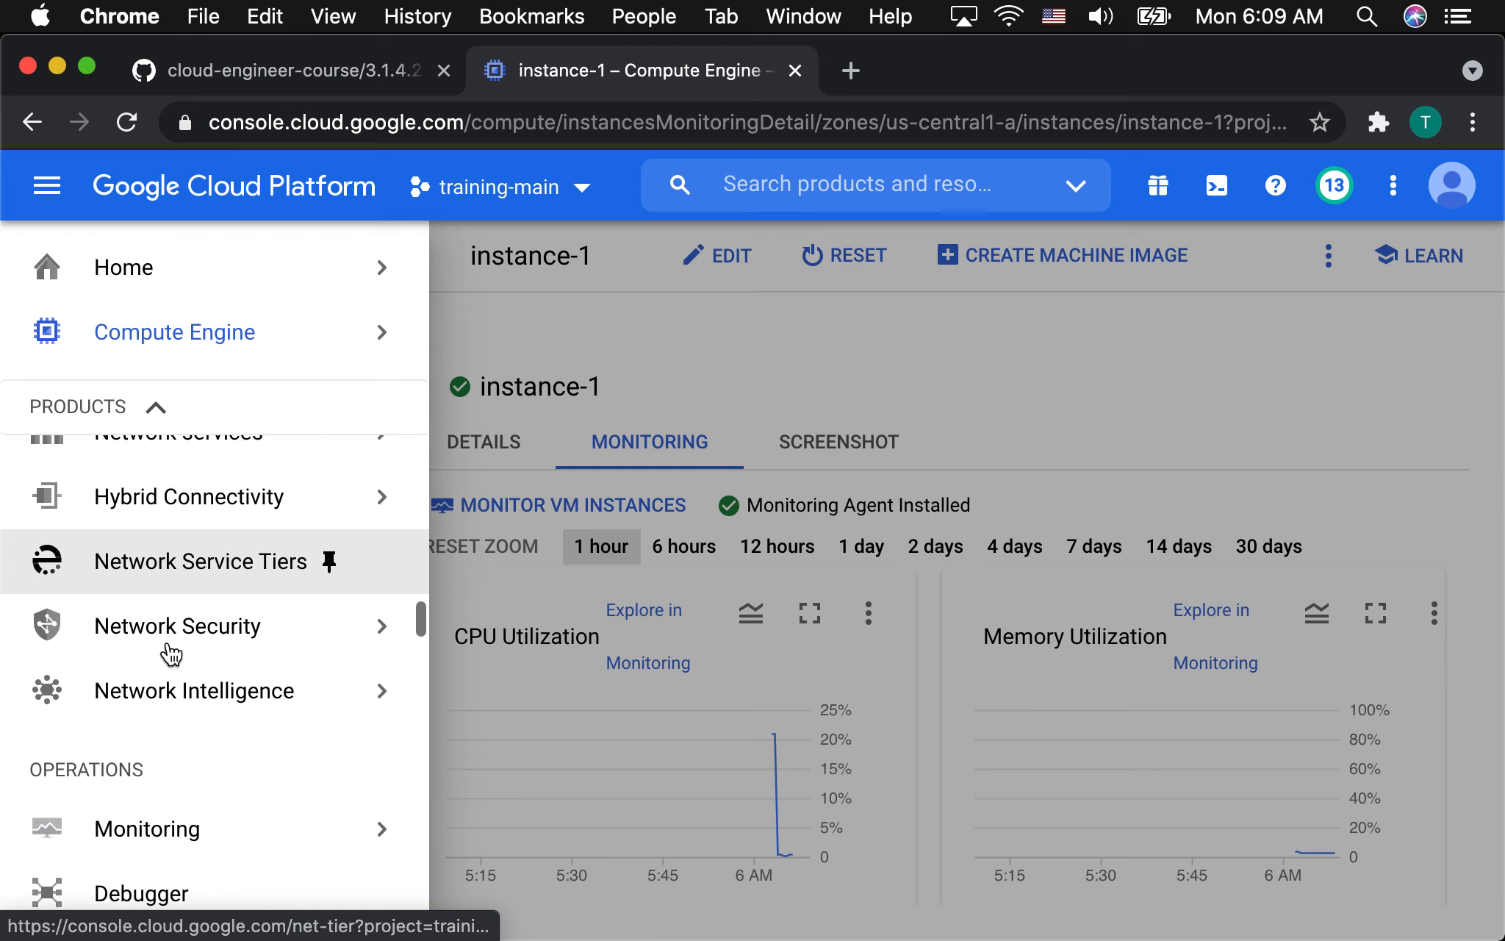
pyautogui.moveTo(287, 608)
pyautogui.click(325, 593)
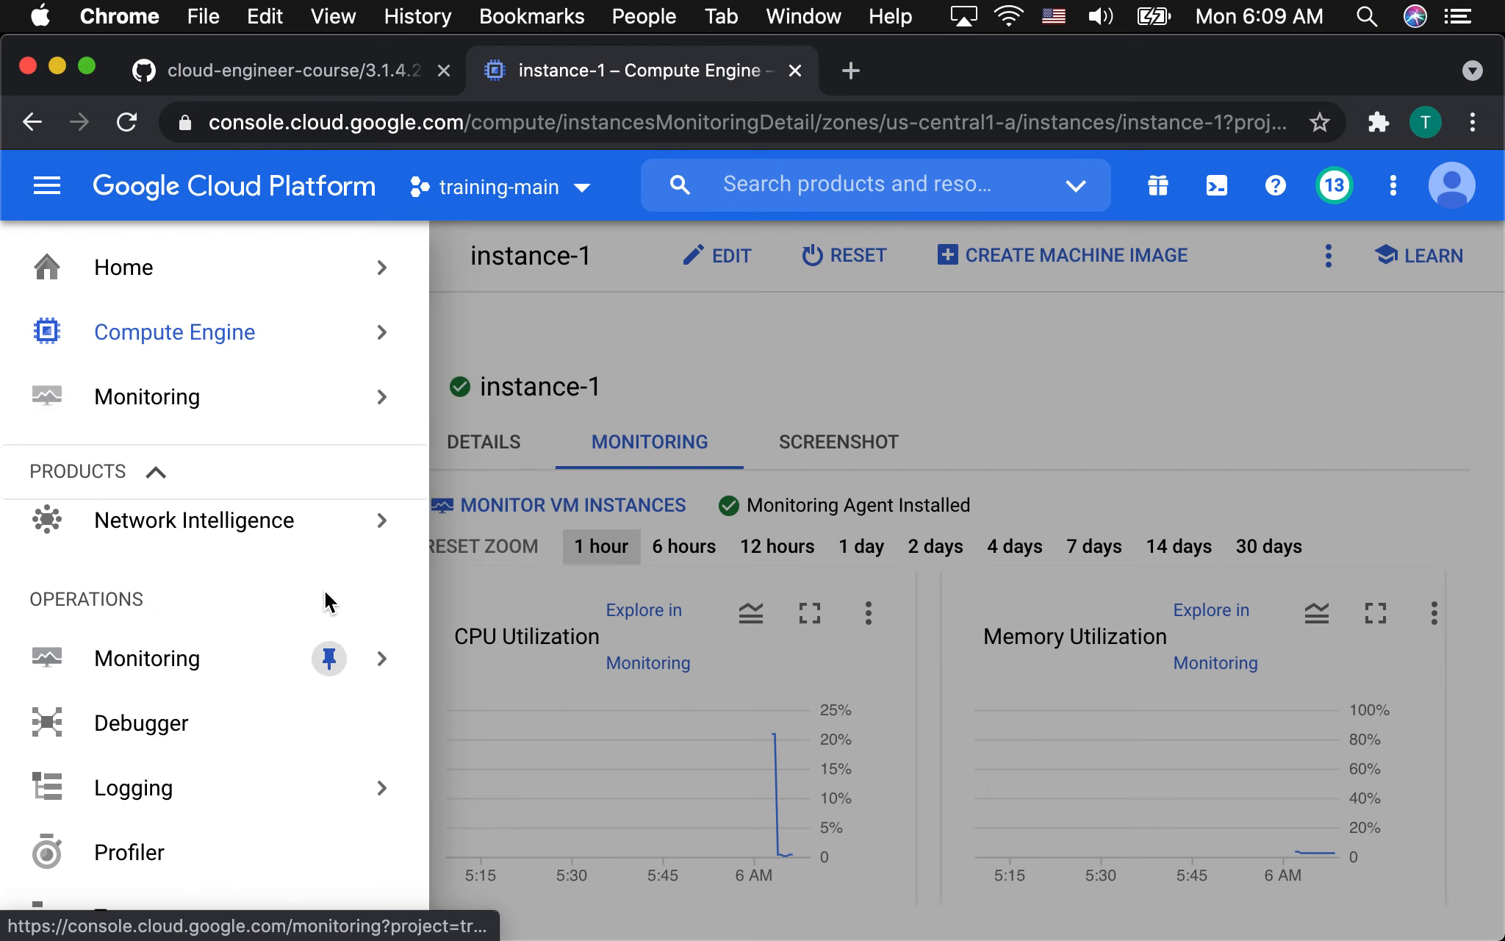
# Open the VM Instances dashboard in Monitoring and check the monitoring agent column in its inventory.
pyautogui.moveTo(342, 405)
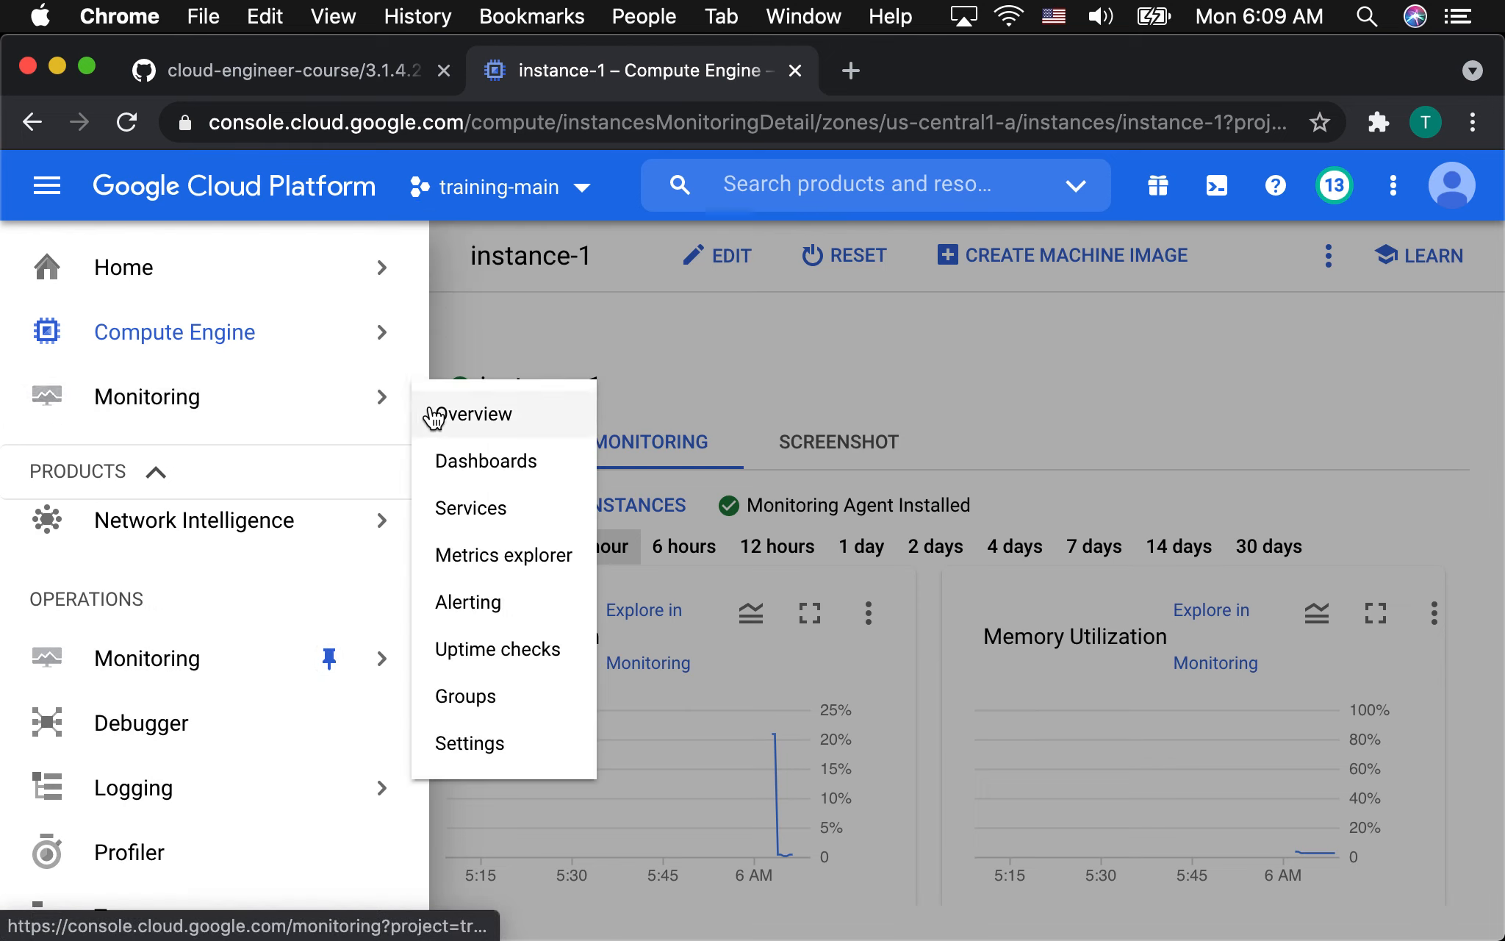
pyautogui.click(478, 462)
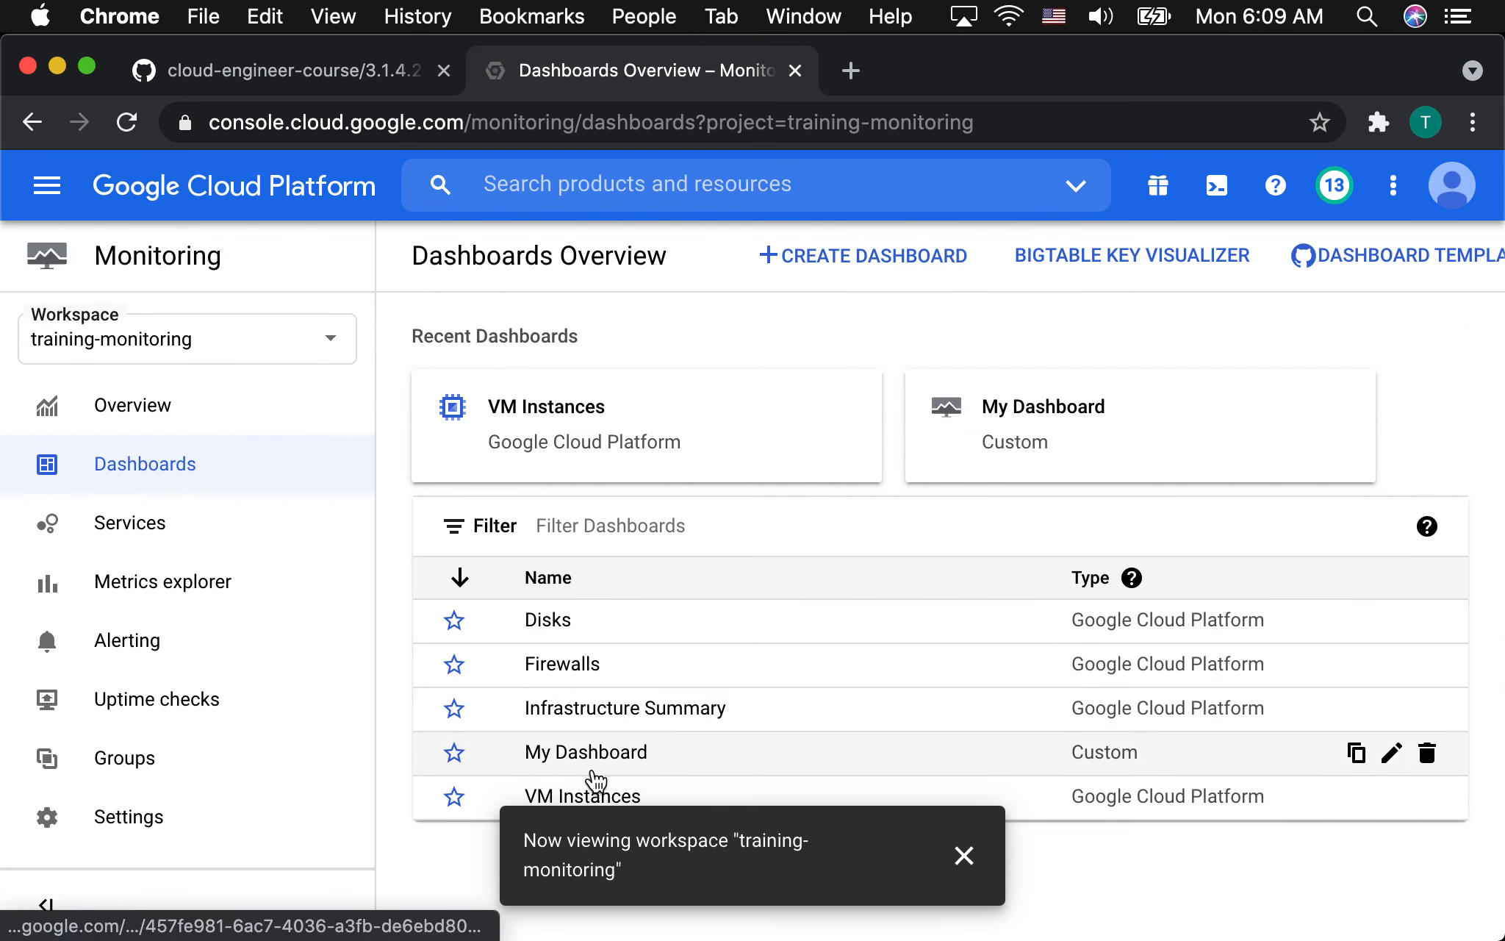
pyautogui.click(983, 860)
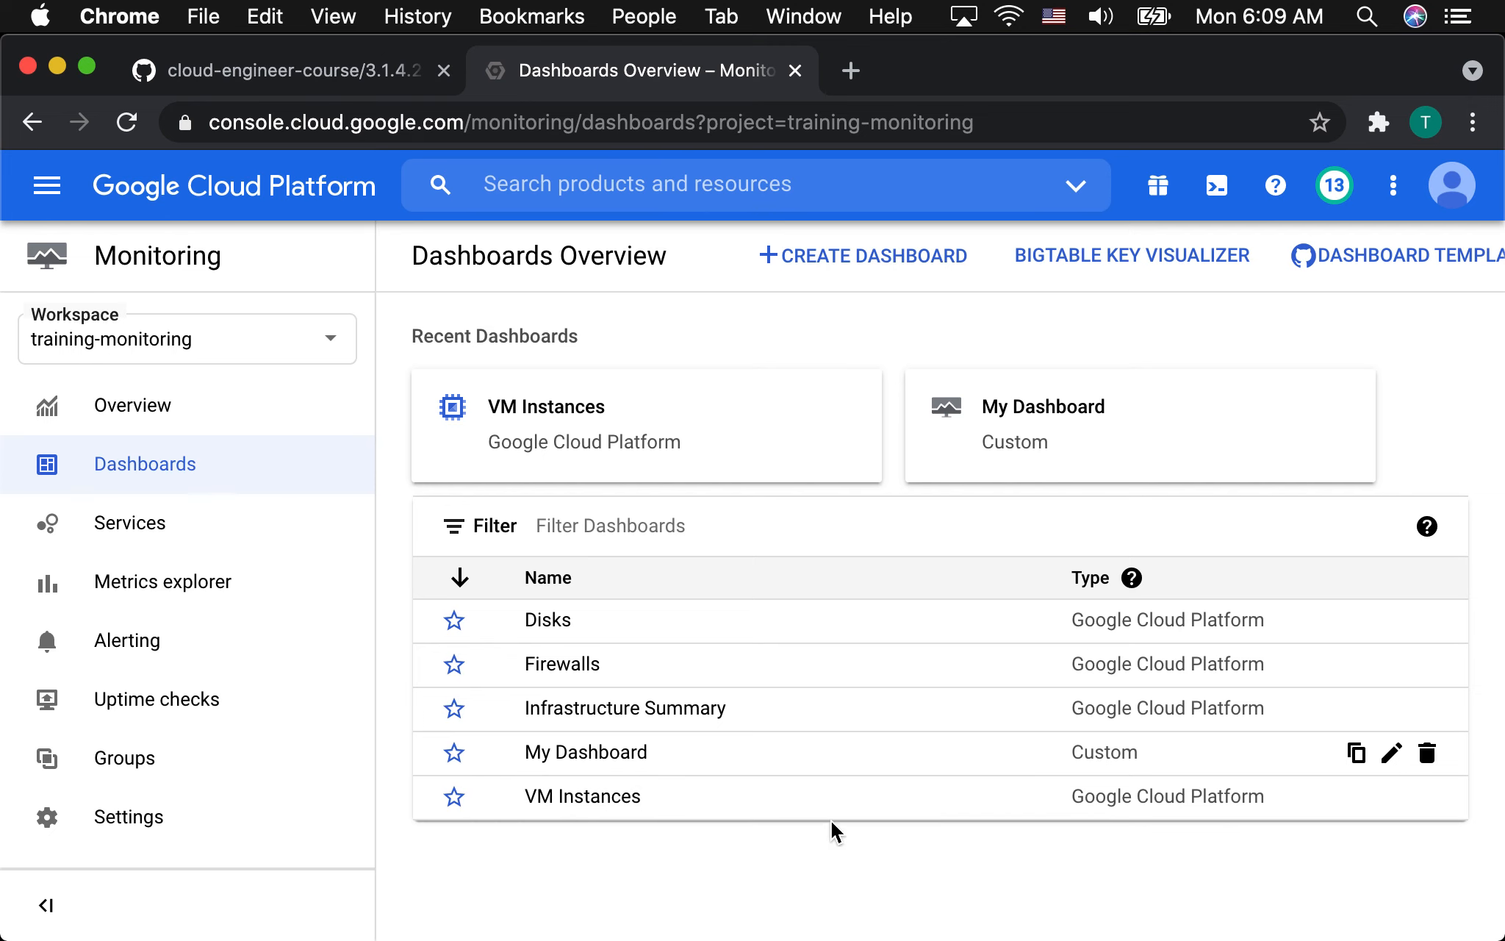
pyautogui.click(579, 800)
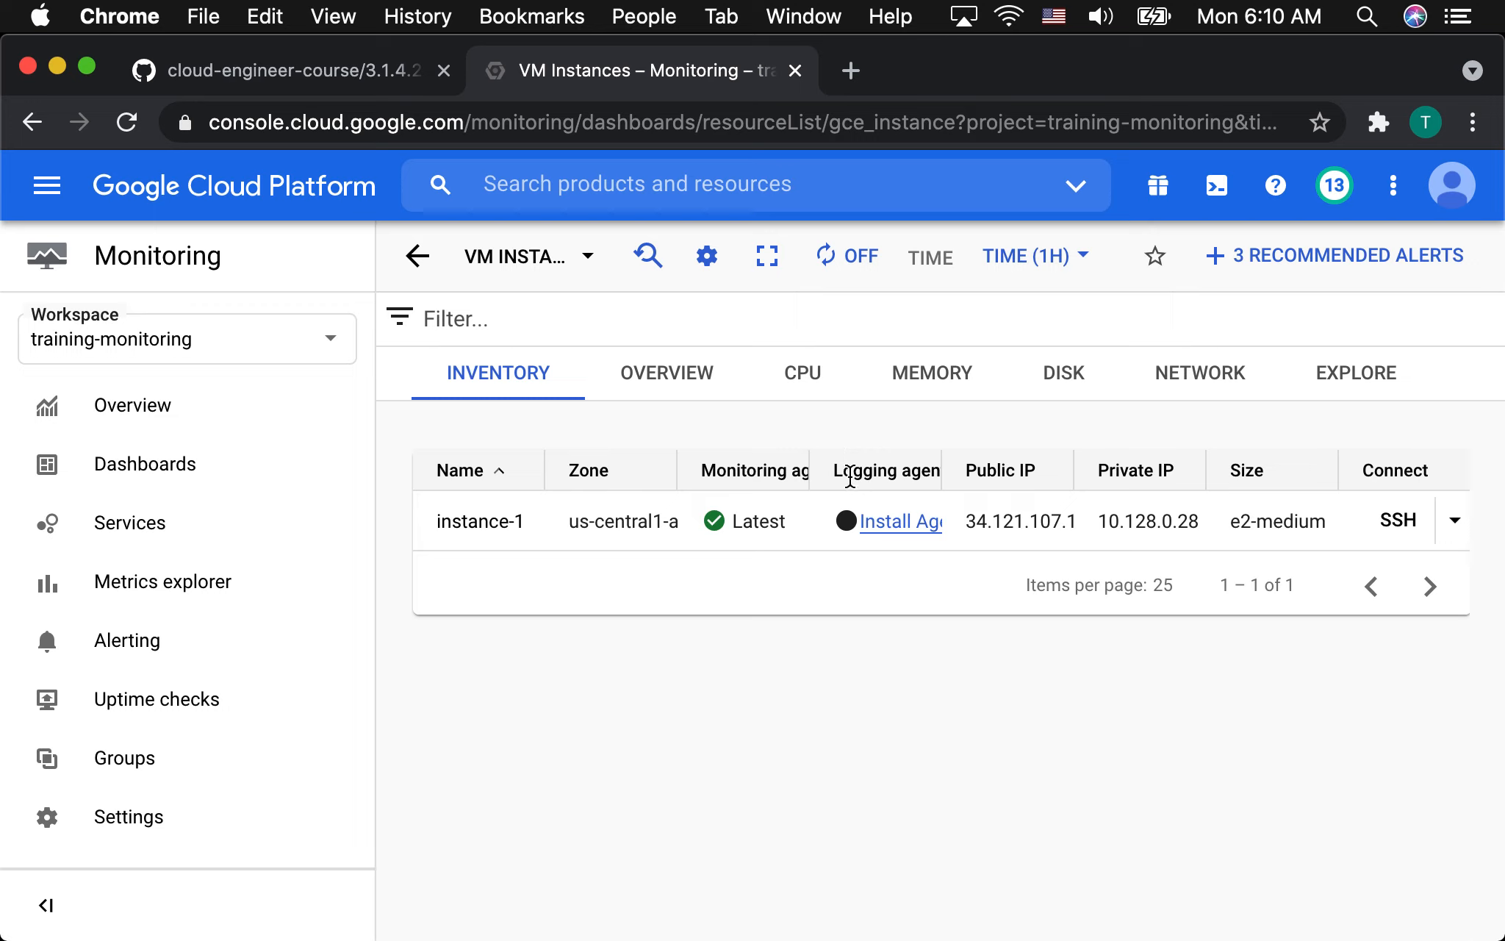
pyautogui.moveTo(699, 470); pyautogui.dragTo(809, 474)
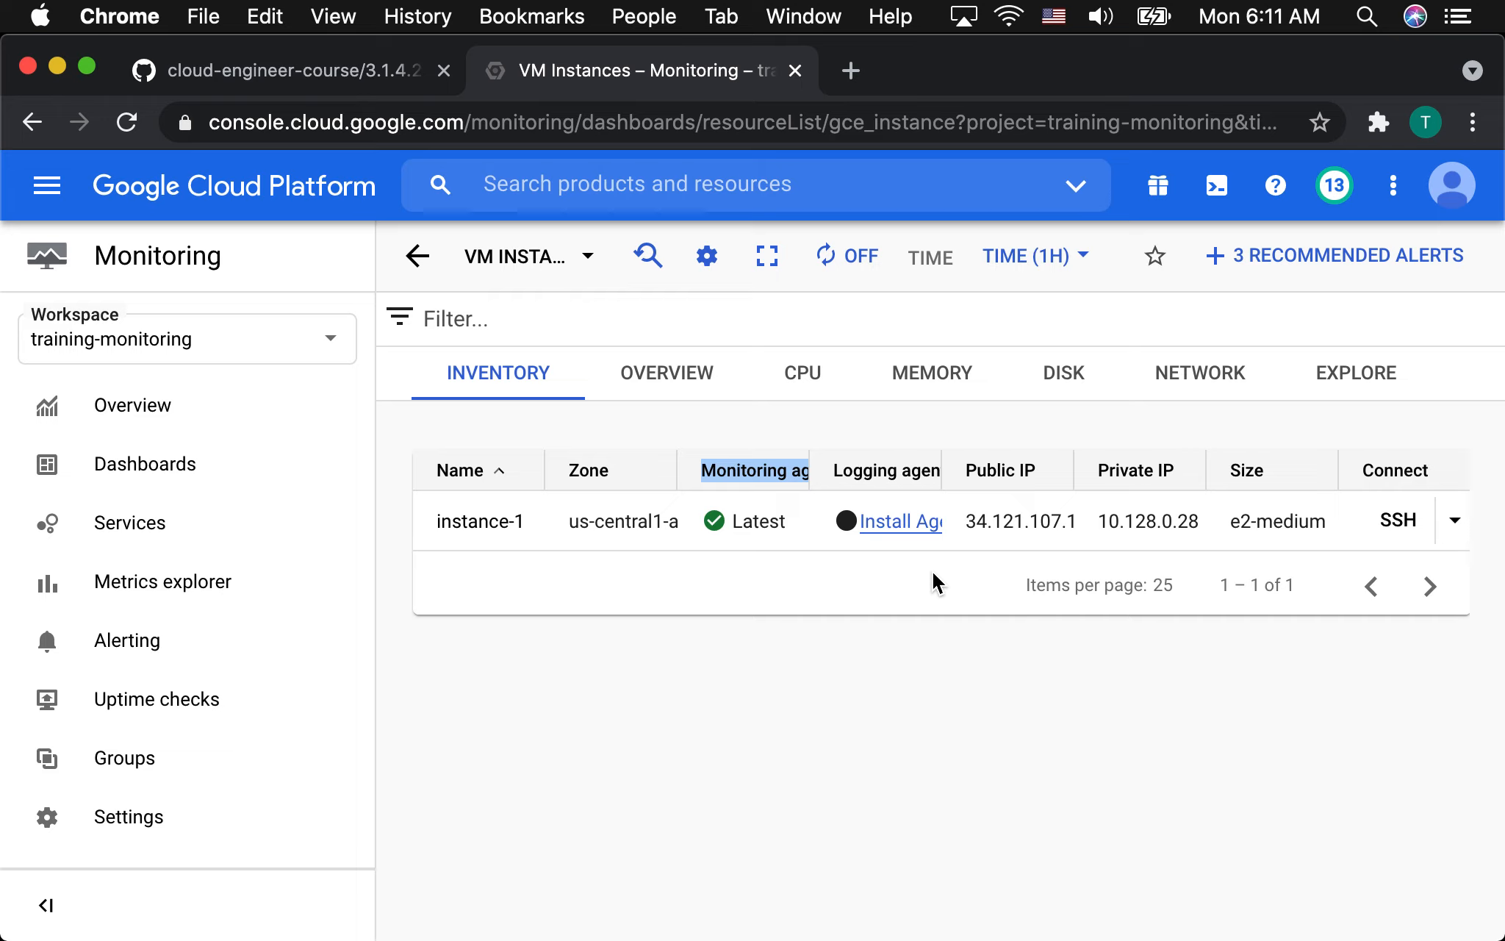
# Read through the Logging Agent section of the course README on GitHub and copy its install commands.
pyautogui.click(276, 73)
pyautogui.scroll(-7, 524, 455)
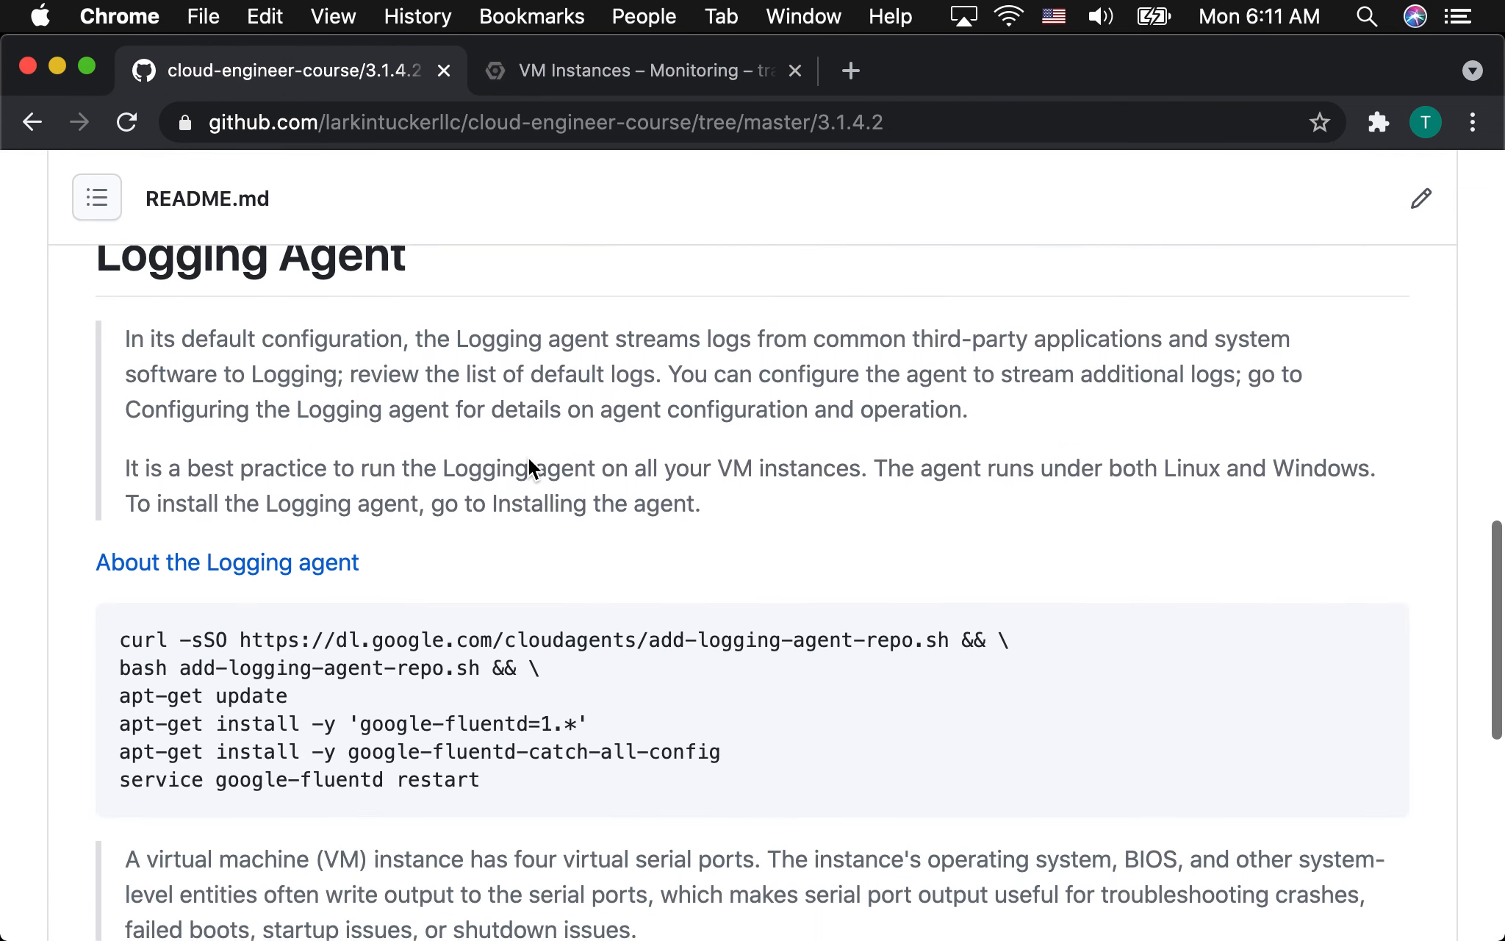
pyautogui.scroll(-2, 528, 457)
pyautogui.click(506, 702)
pyautogui.moveTo(506, 698); pyautogui.dragTo(125, 550)
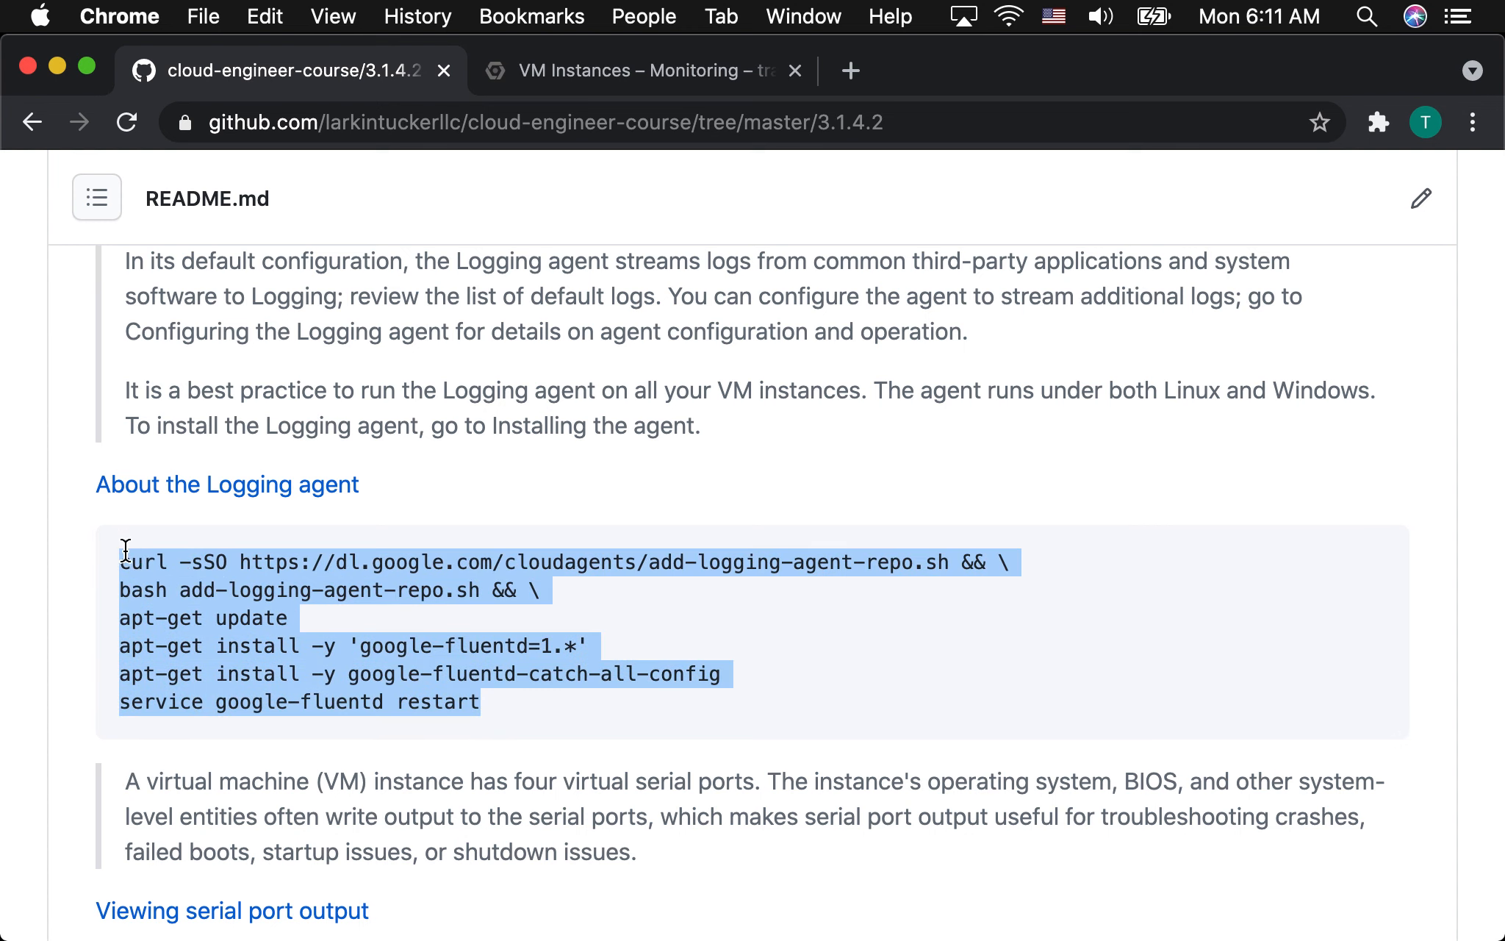
pyautogui.press('super+c')
pyautogui.scroll(3, 484, 607)
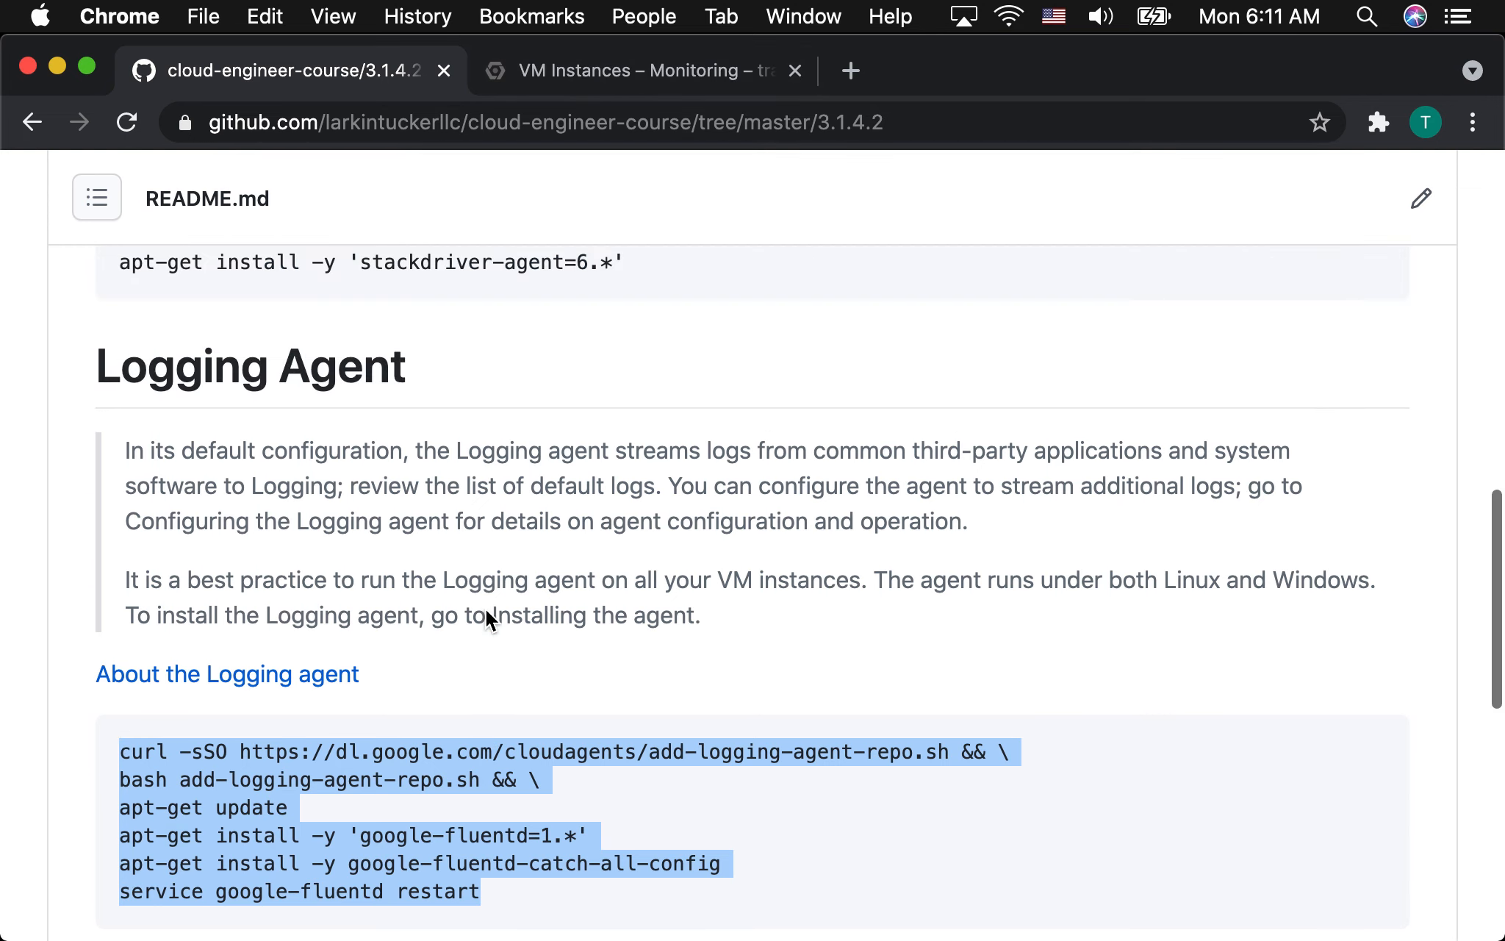
pyautogui.click(486, 612)
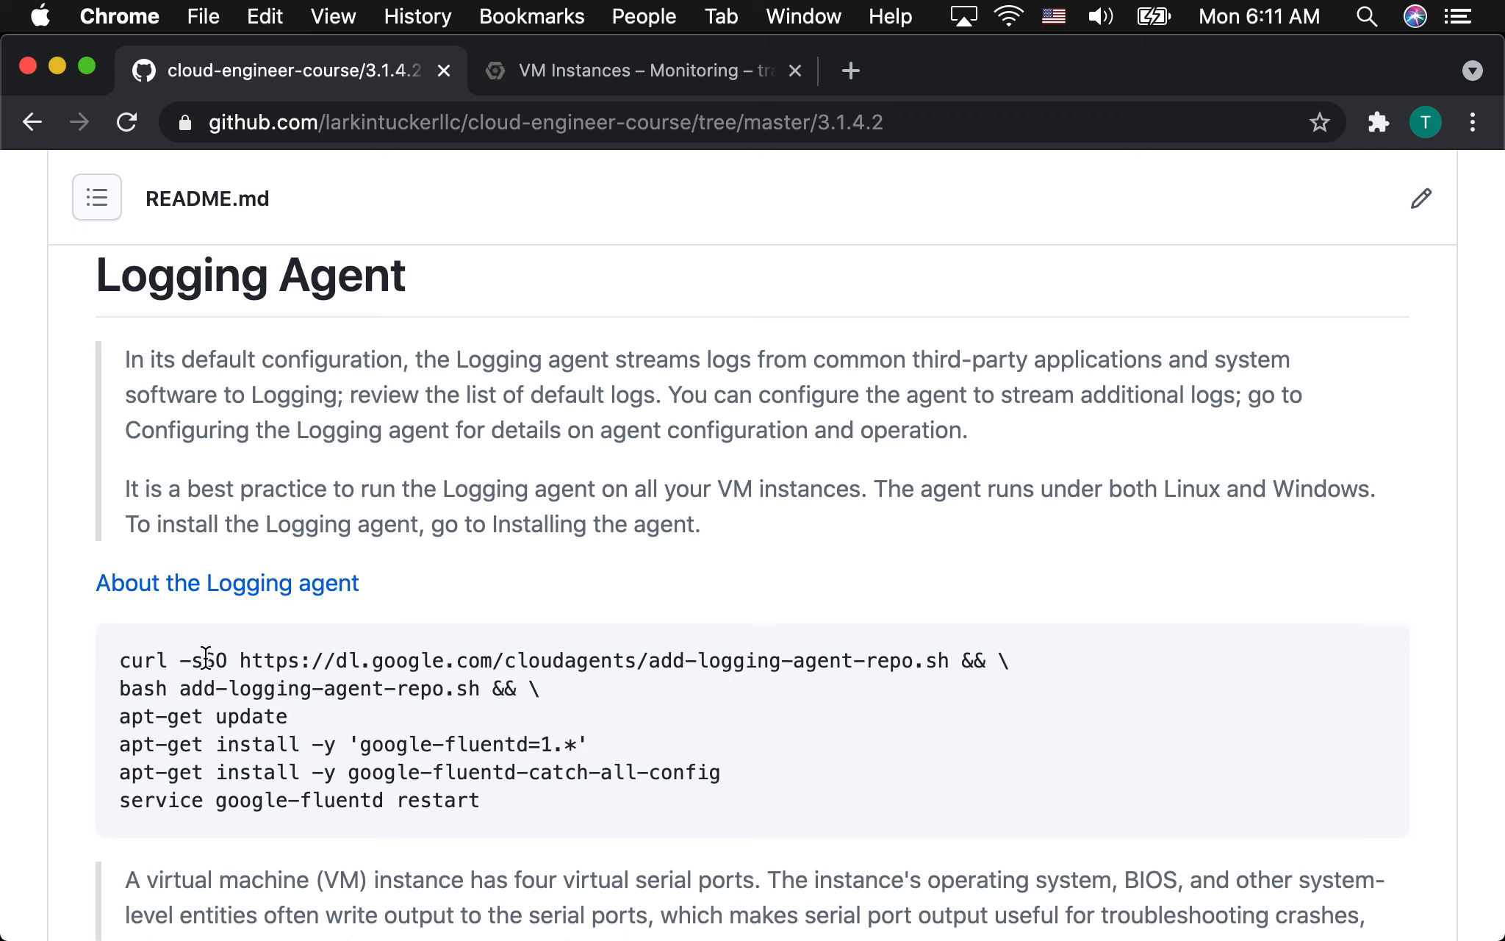
pyautogui.moveTo(204, 660); pyautogui.dragTo(479, 659)
pyautogui.moveTo(757, 660); pyautogui.dragTo(421, 658)
pyautogui.moveTo(310, 722); pyautogui.dragTo(136, 665)
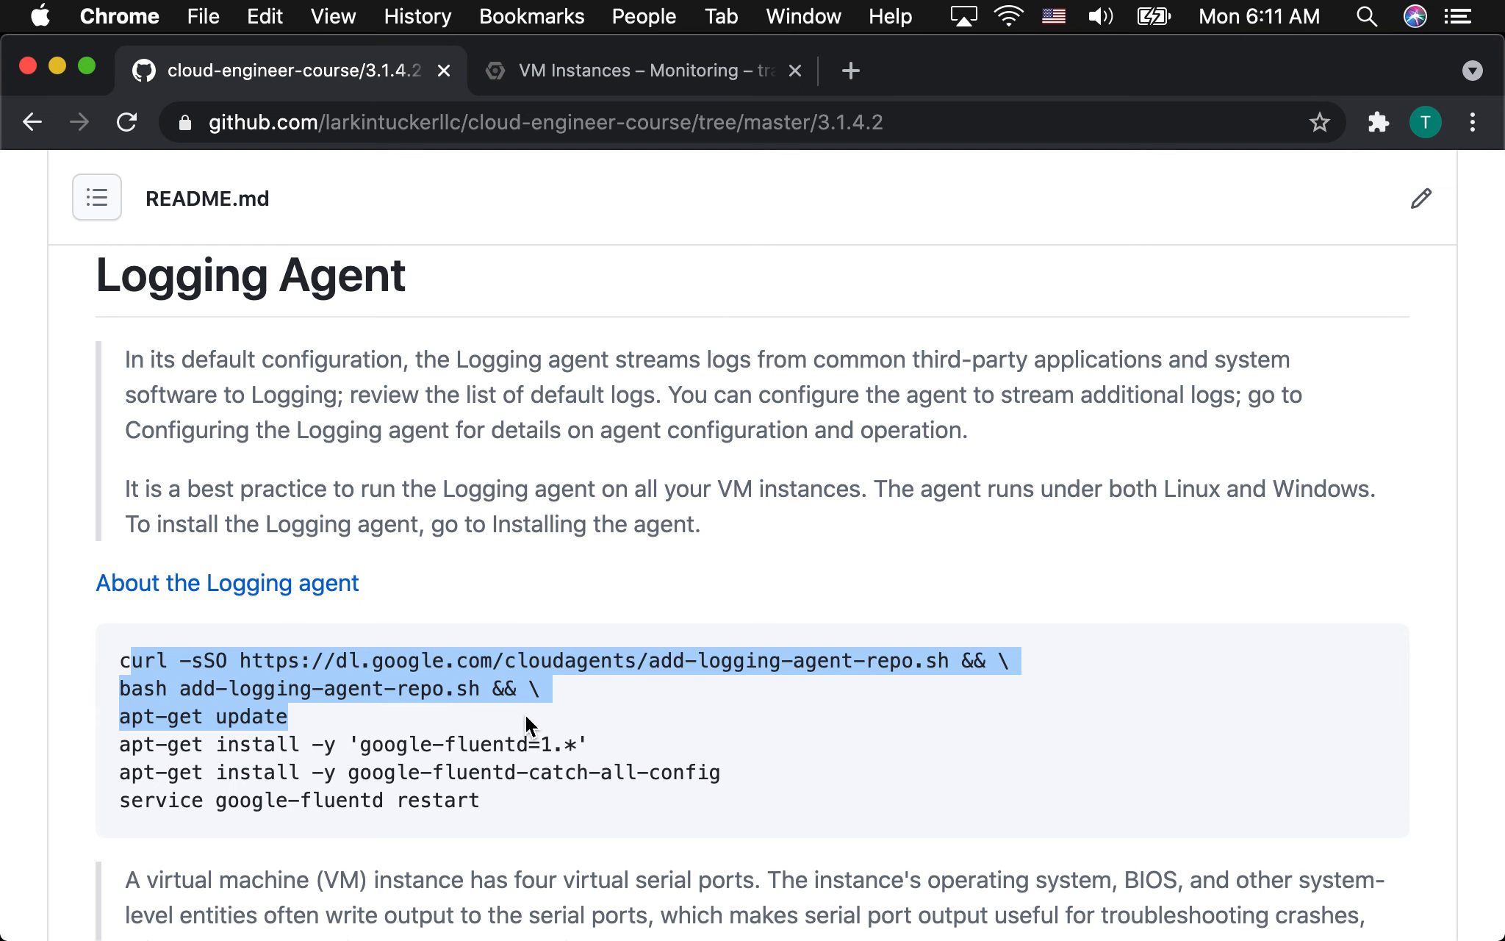
# Return to the Google Cloud console, open the Home dashboard and switch the active project to training-main.
pyautogui.click(621, 69)
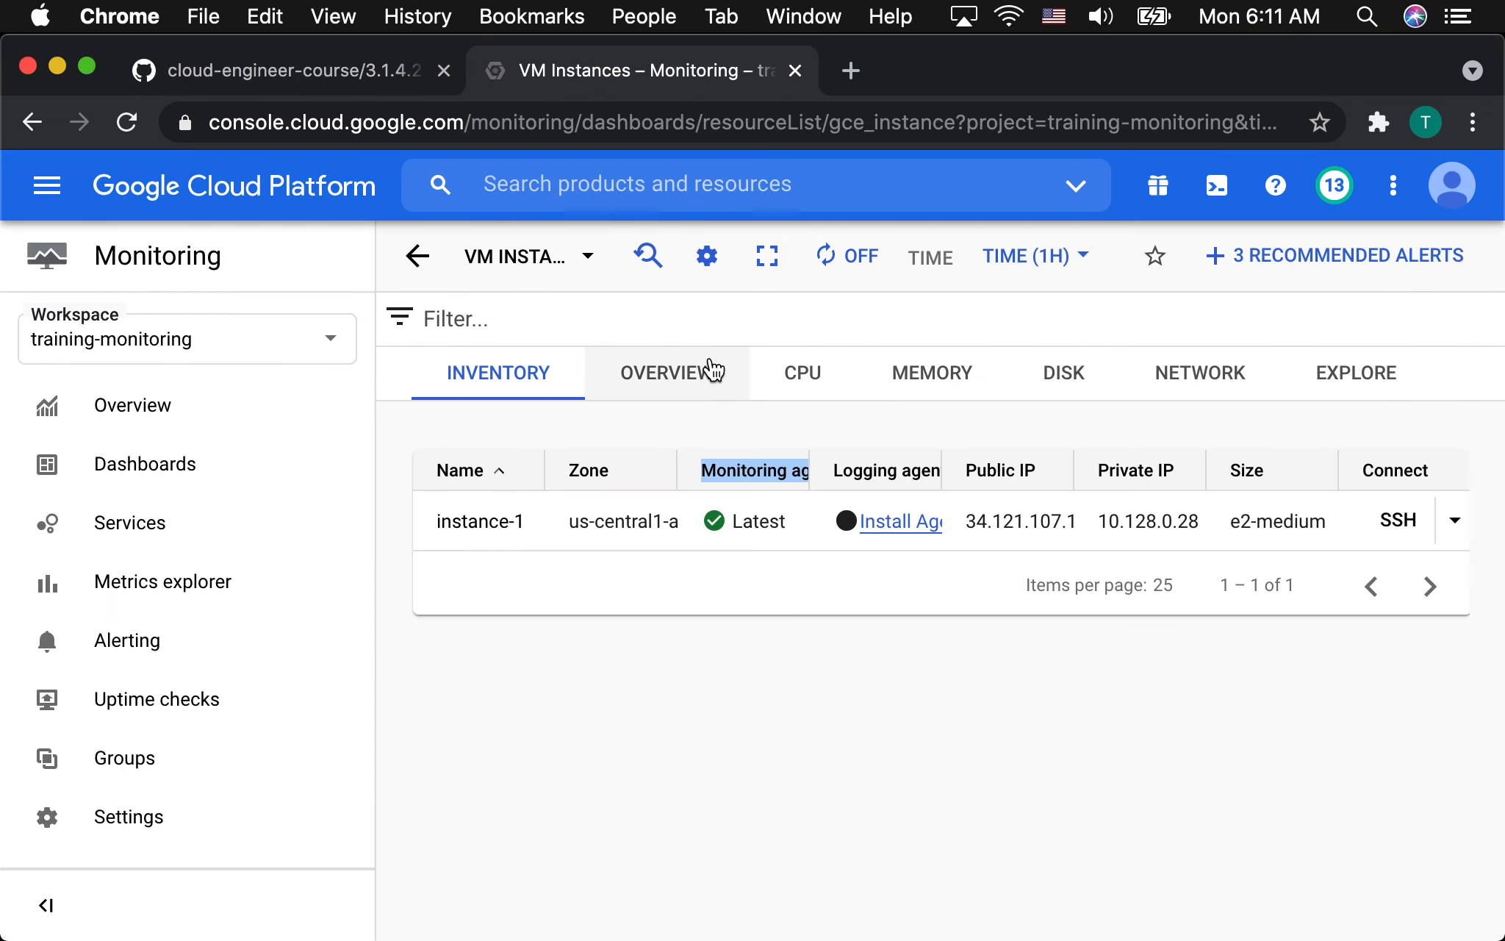
pyautogui.click(44, 188)
pyautogui.moveTo(111, 272)
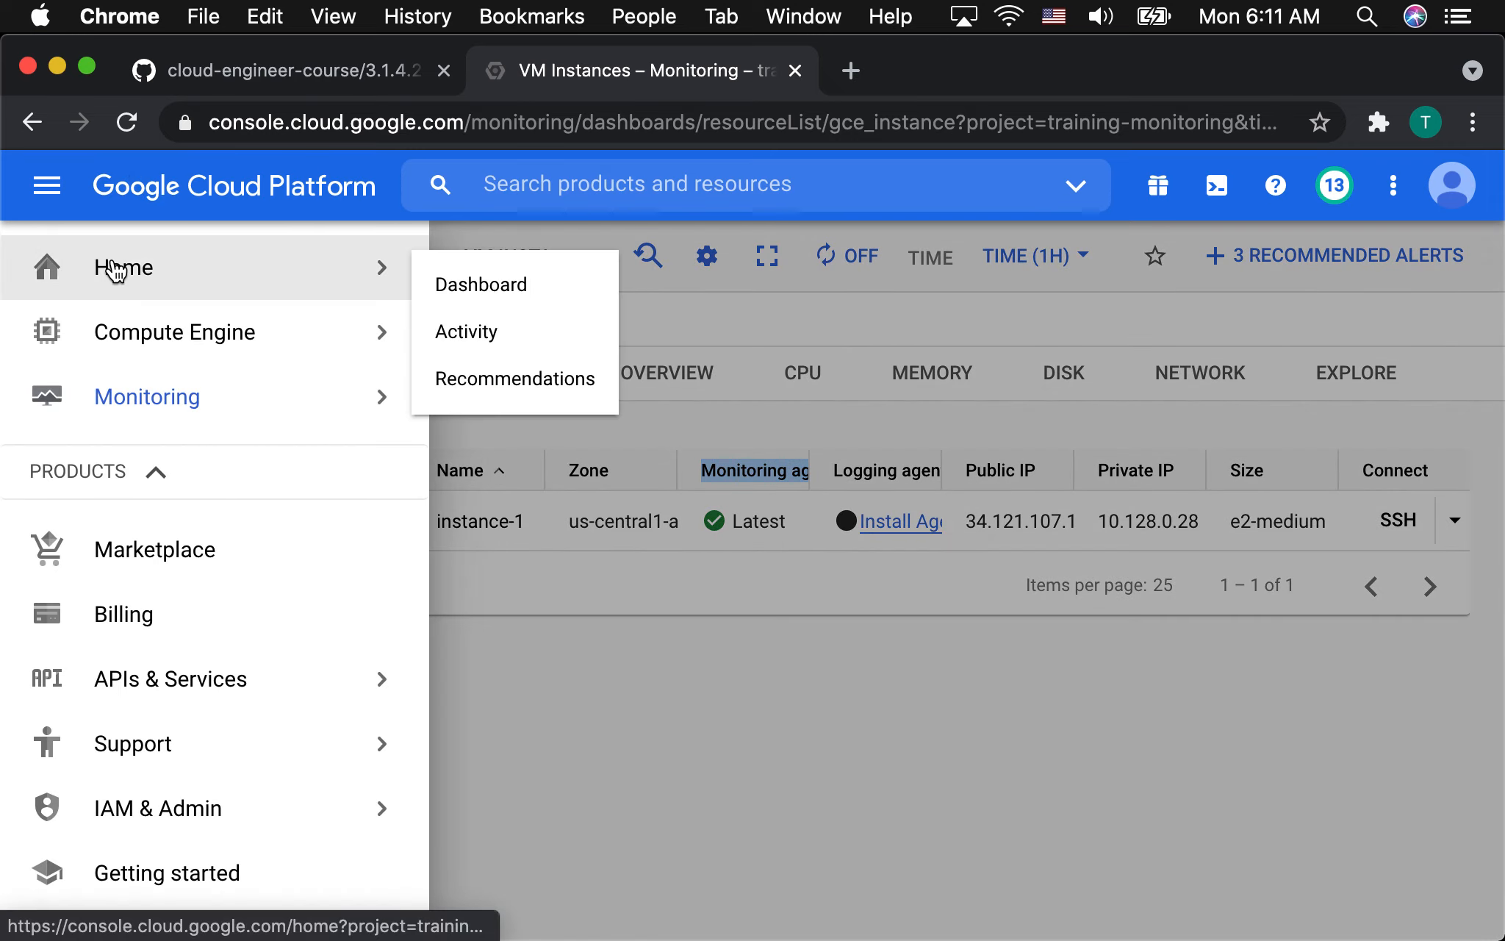
pyautogui.click(497, 282)
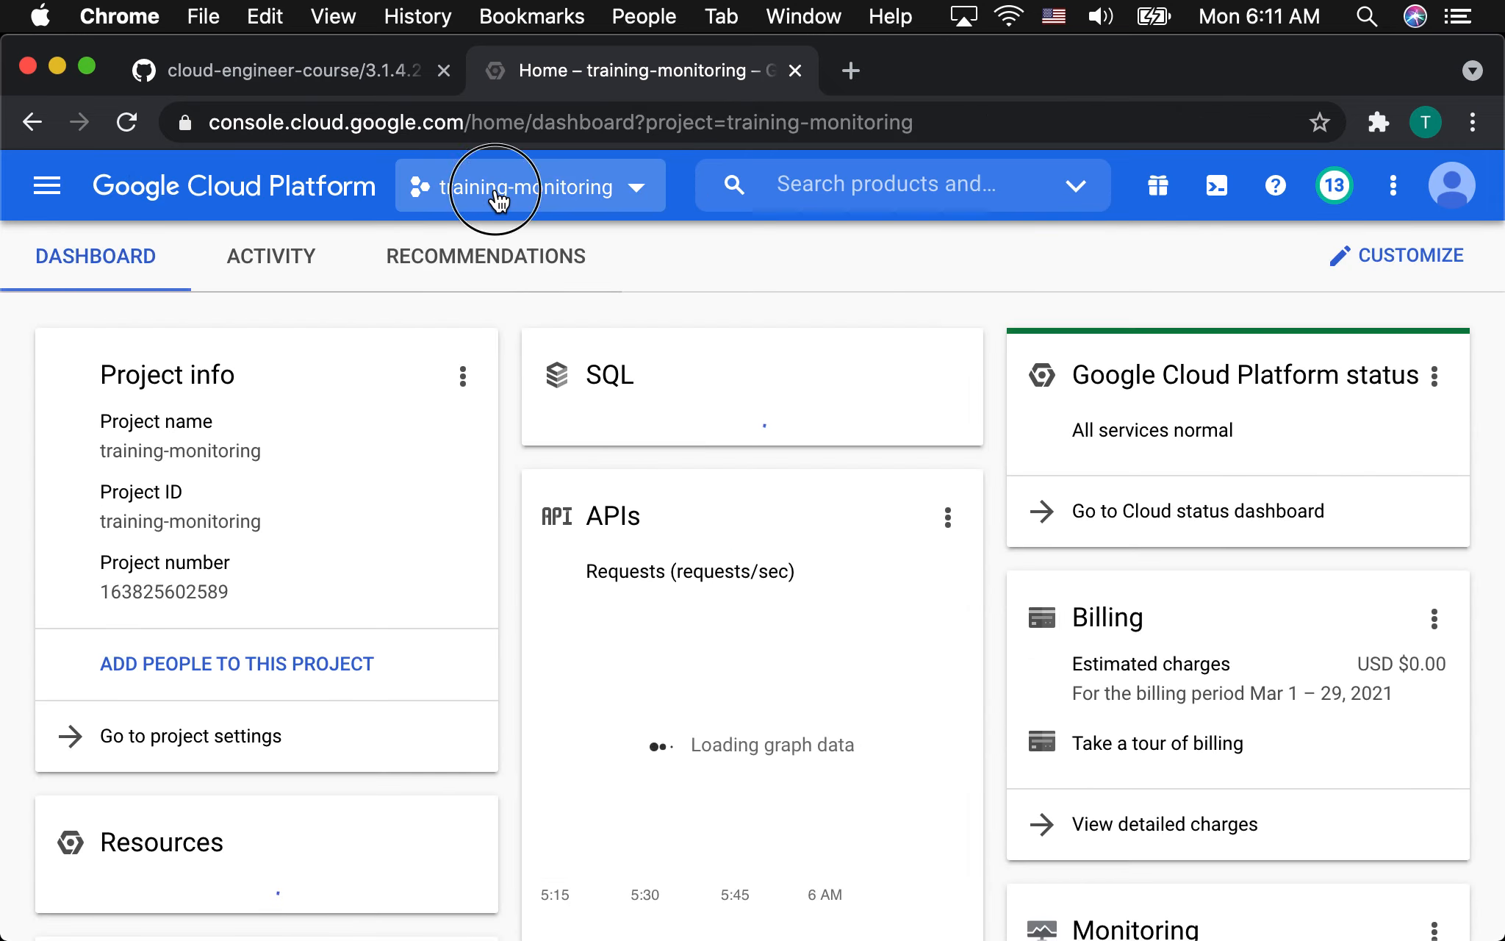
pyautogui.click(497, 192)
pyautogui.click(348, 501)
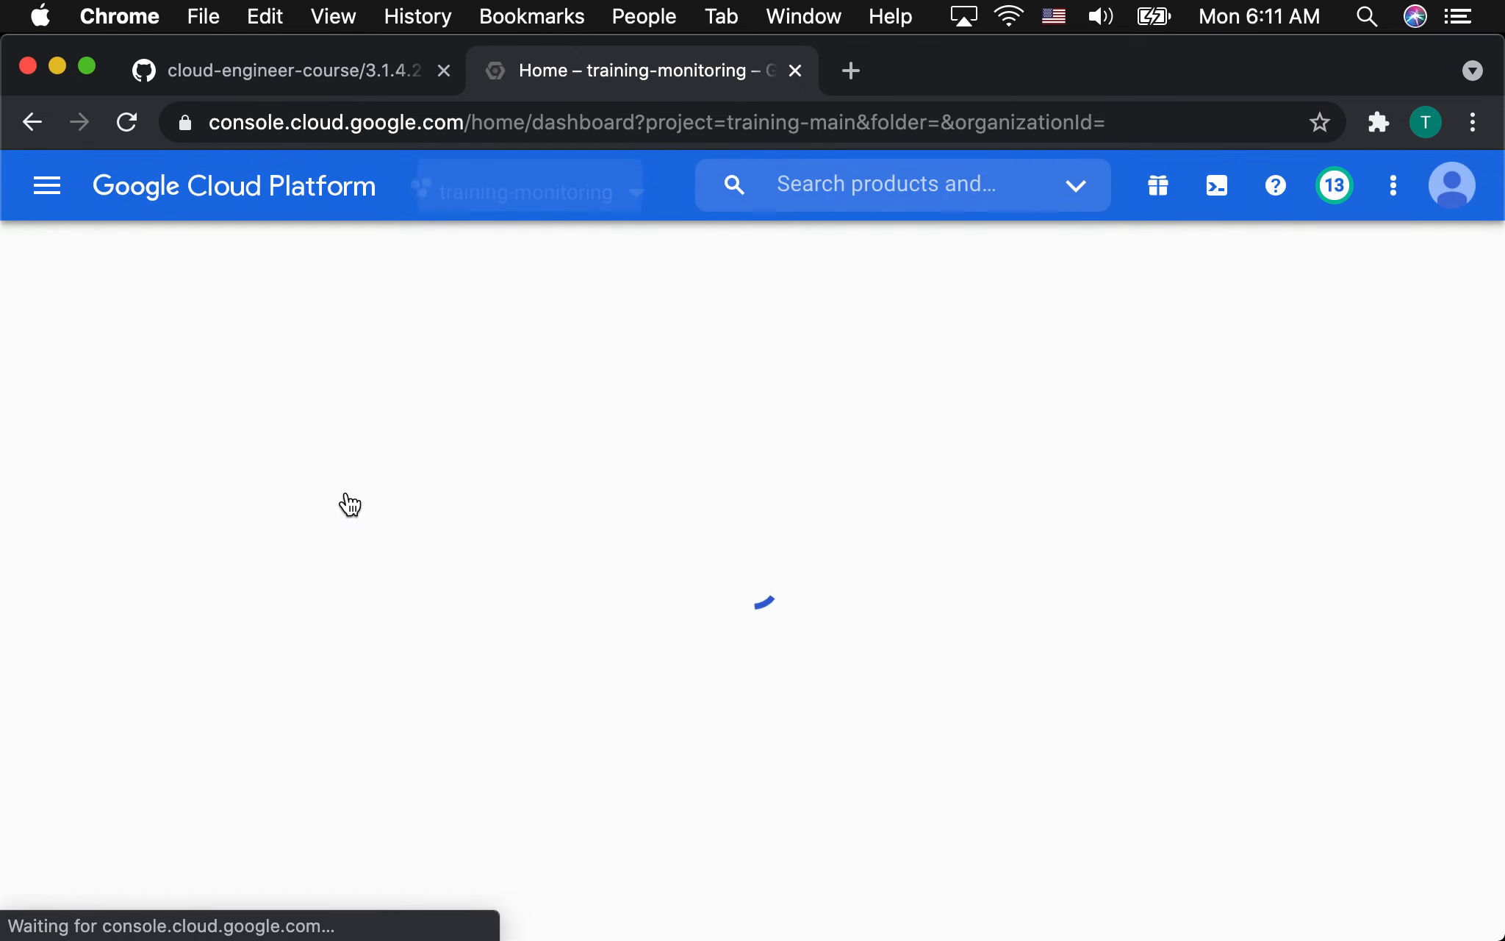
# Start a new Compute Engine VM instance named instance-2 and expand its management settings.
pyautogui.click(47, 186)
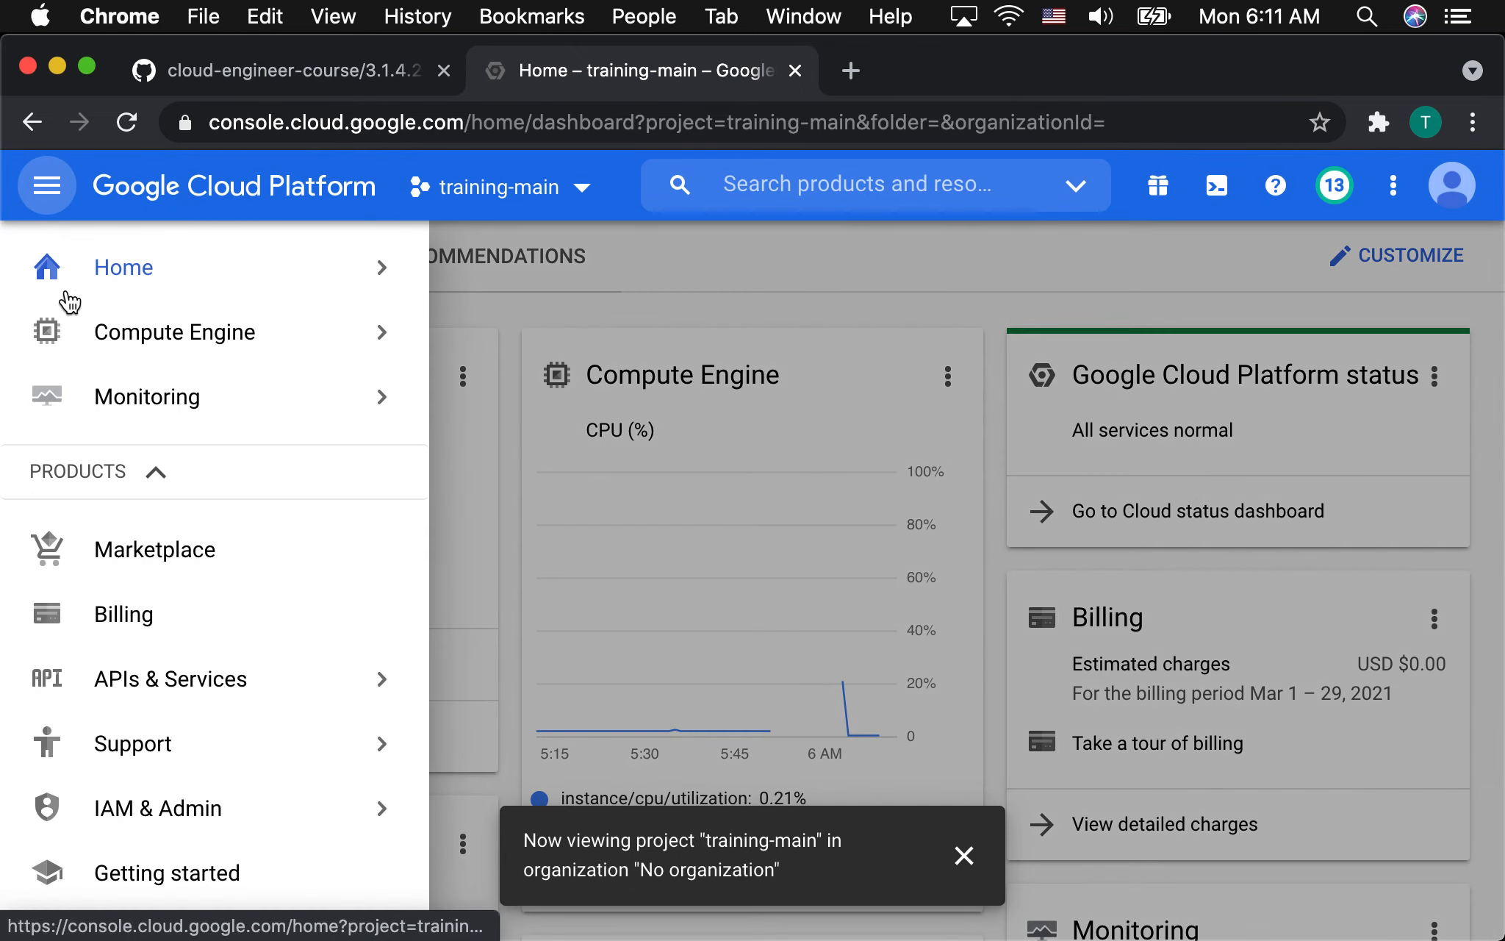
pyautogui.moveTo(202, 342)
pyautogui.click(507, 303)
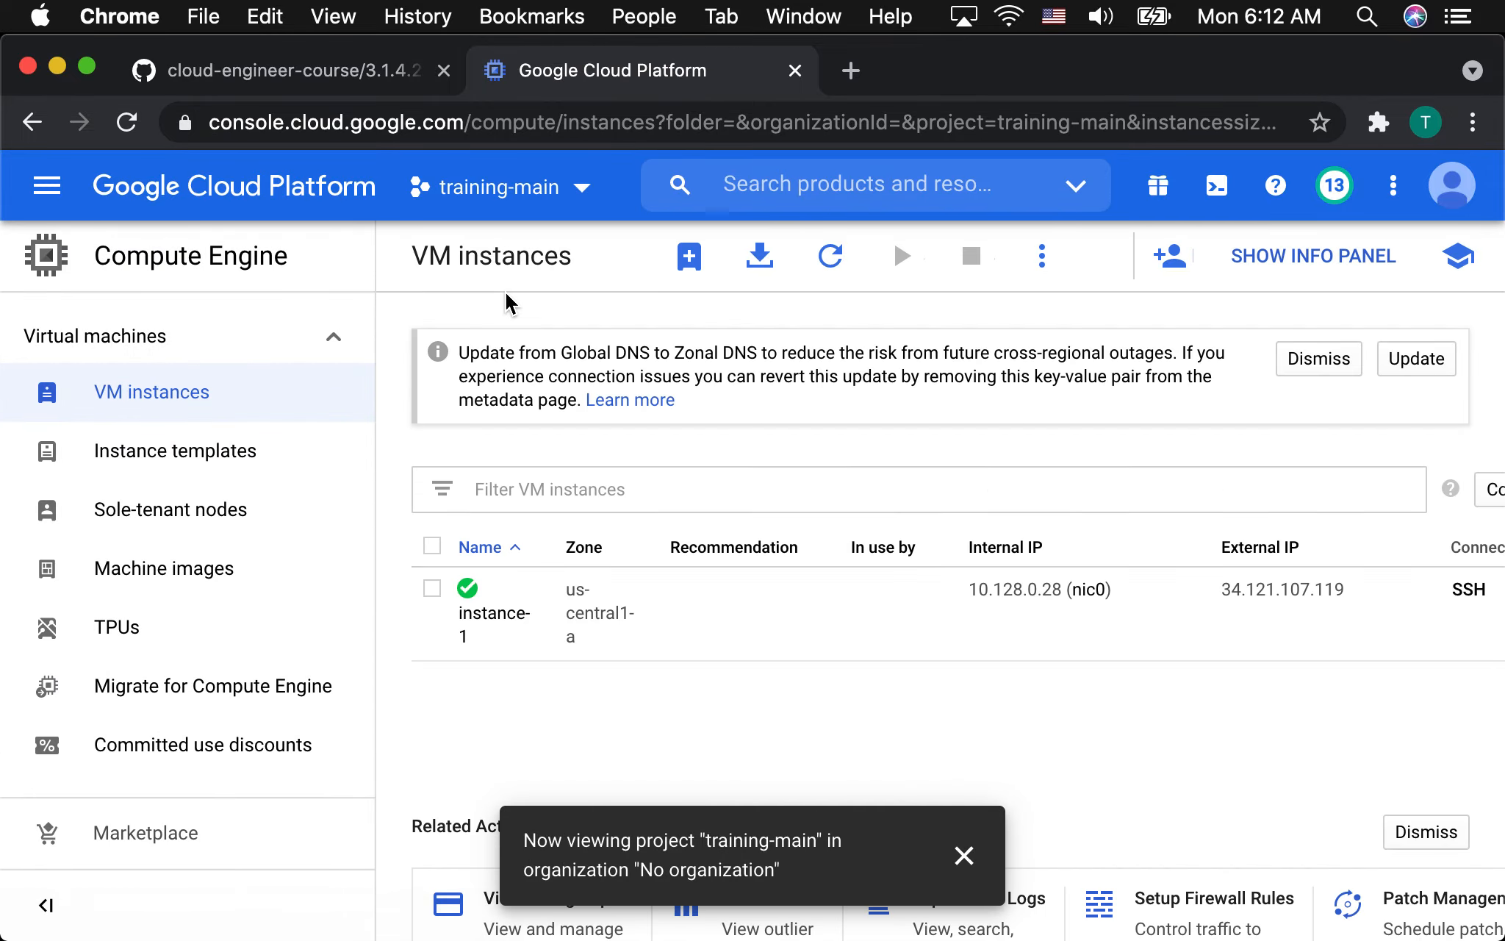
pyautogui.click(689, 270)
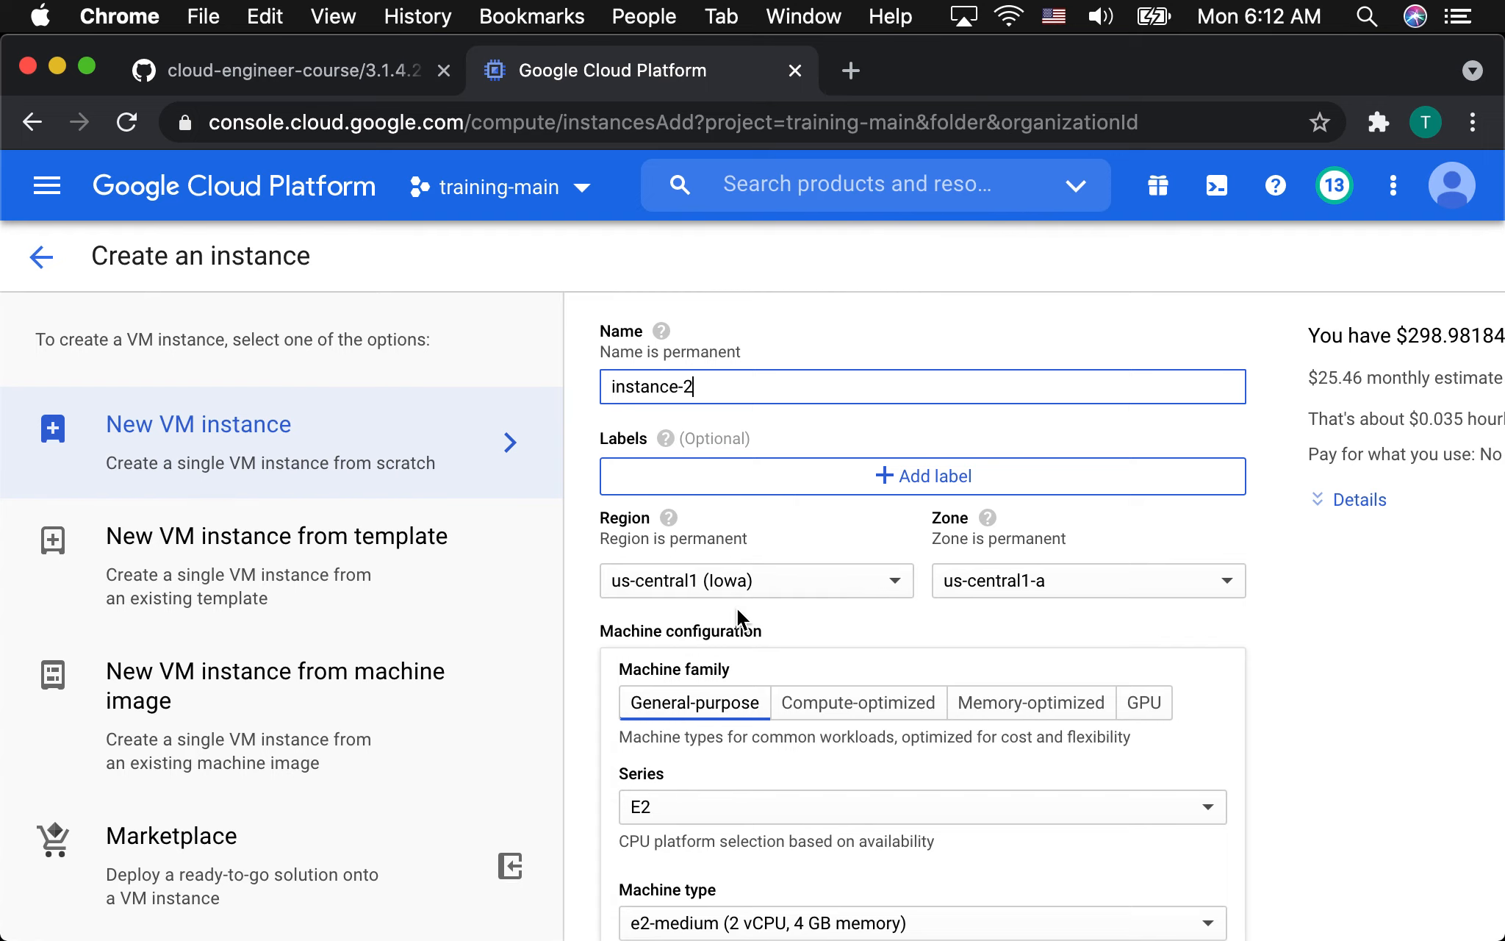
pyautogui.scroll(-15, 737, 608)
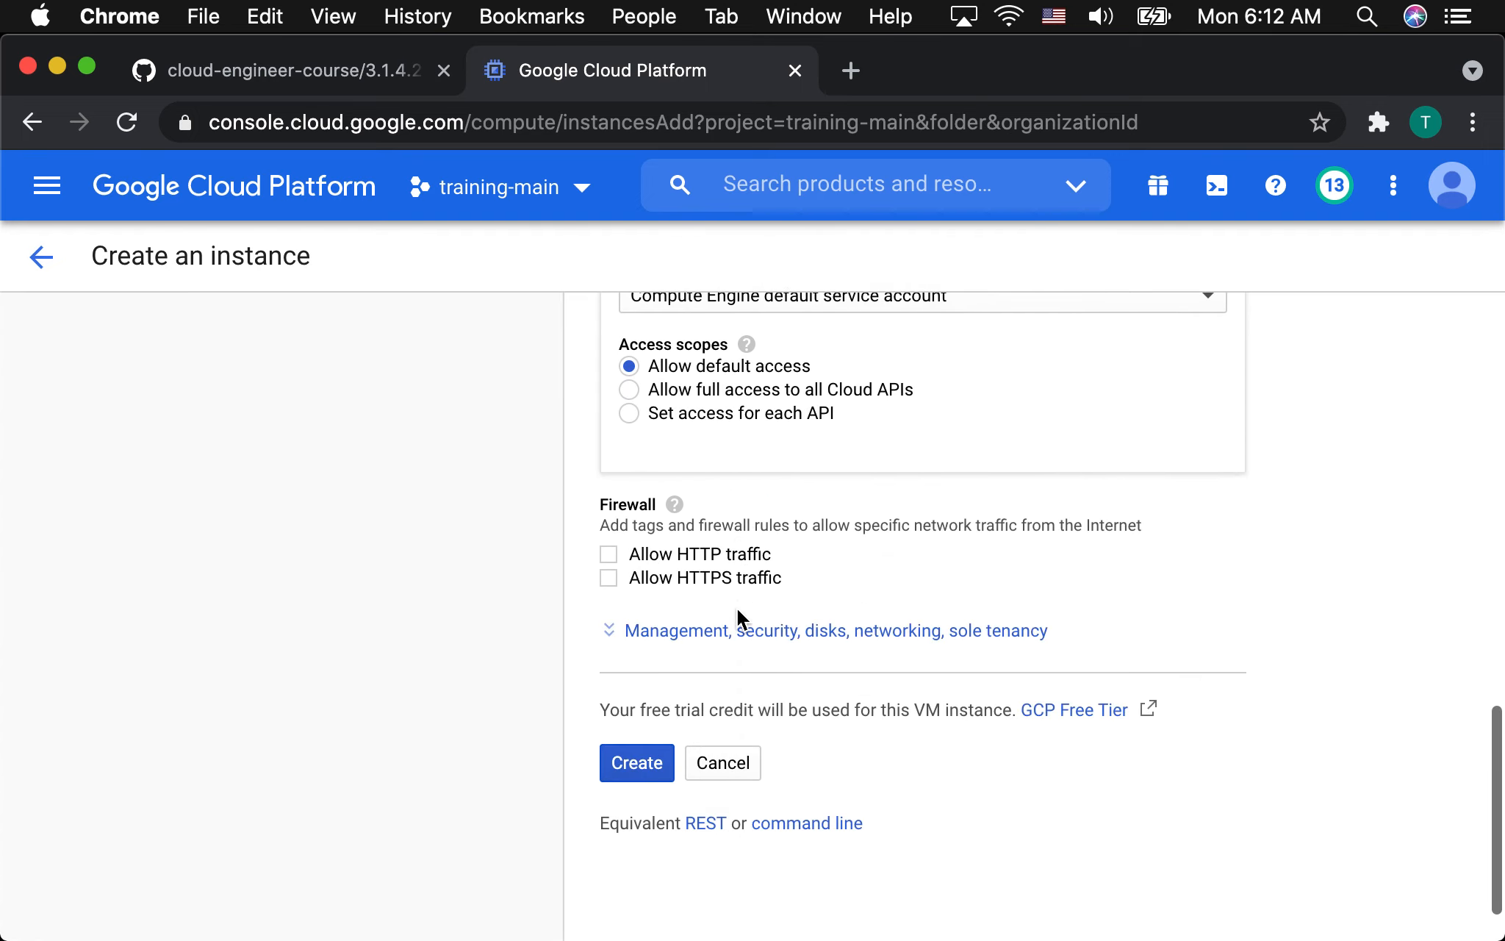
pyautogui.click(702, 633)
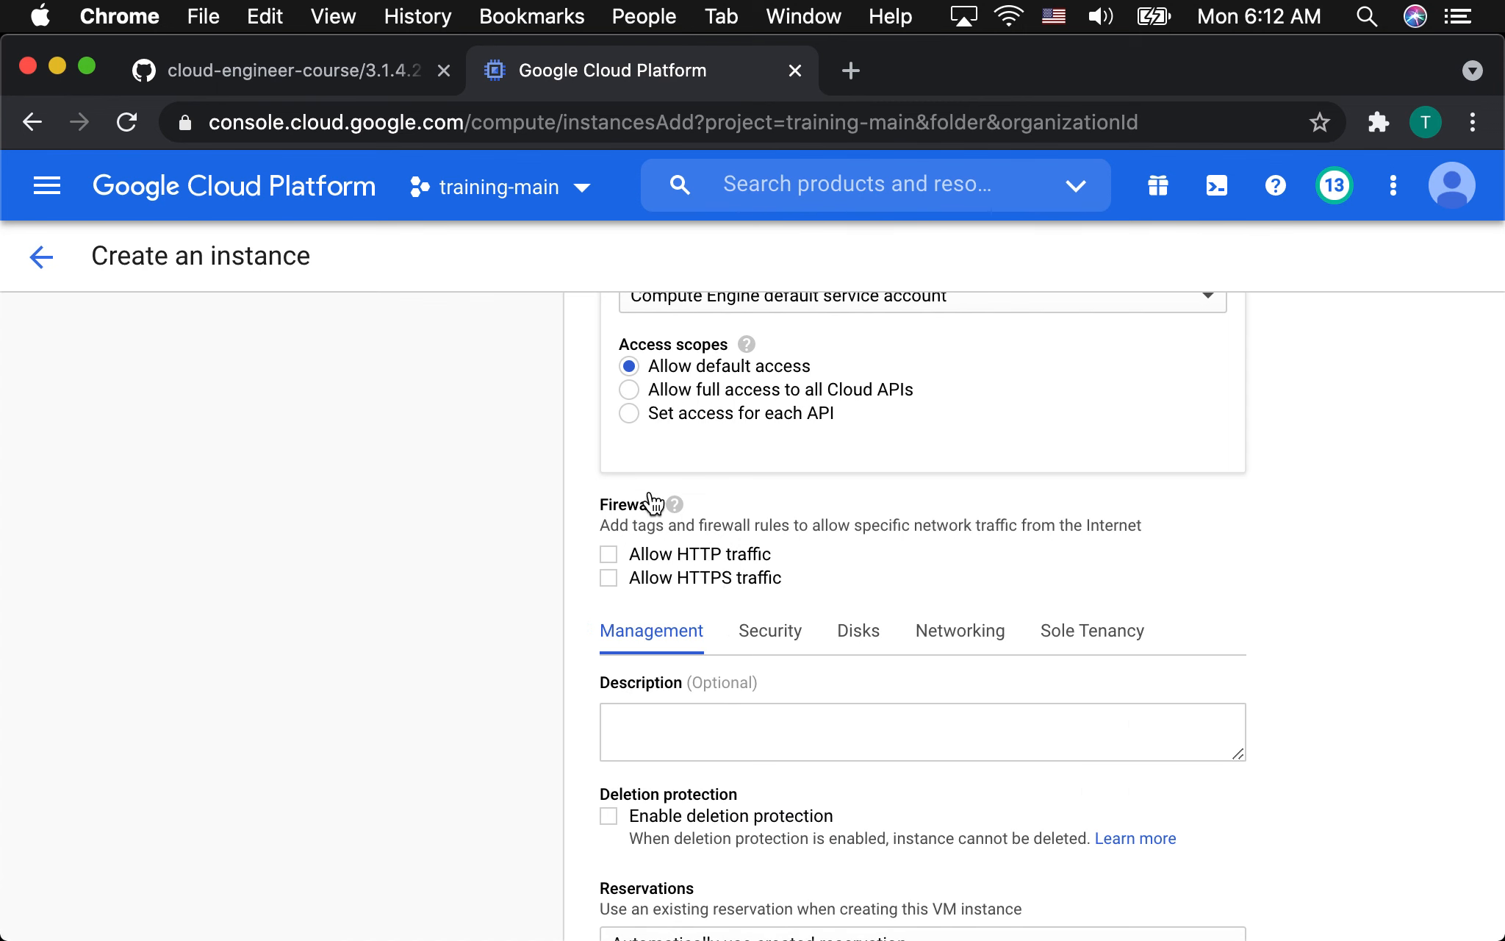
# Copy the README's Monitoring agent commands, ending with the 'stackdriver-agent=6.*' install, into the instance's startup script, followed by a new line.
pyautogui.click(241, 71)
pyautogui.scroll(5, 568, 440)
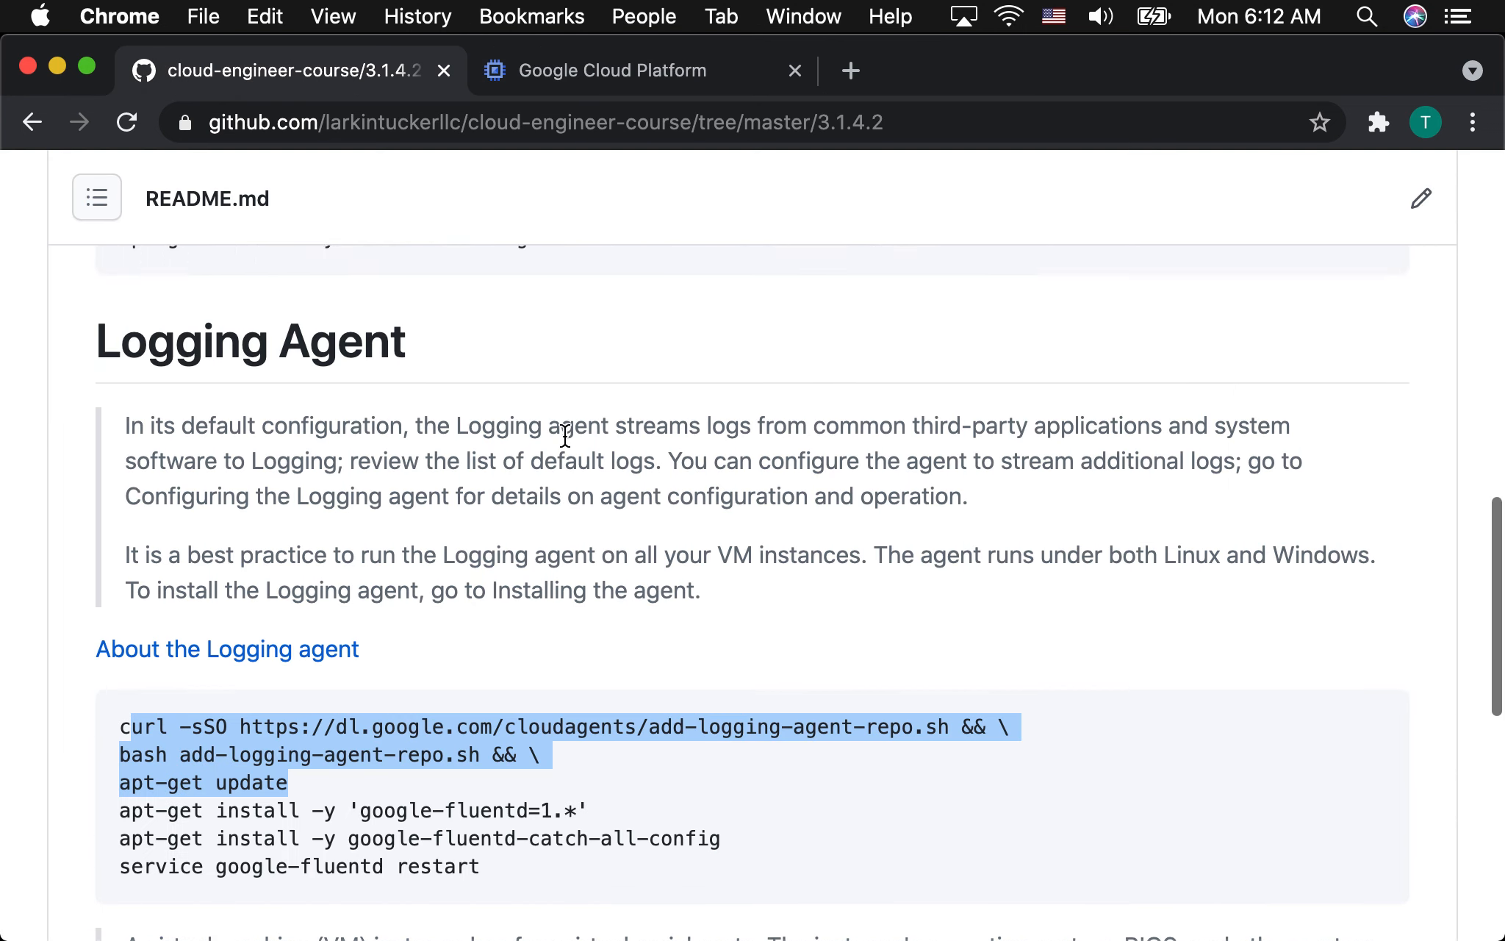
pyautogui.click(629, 574)
pyautogui.moveTo(630, 574); pyautogui.dragTo(114, 478)
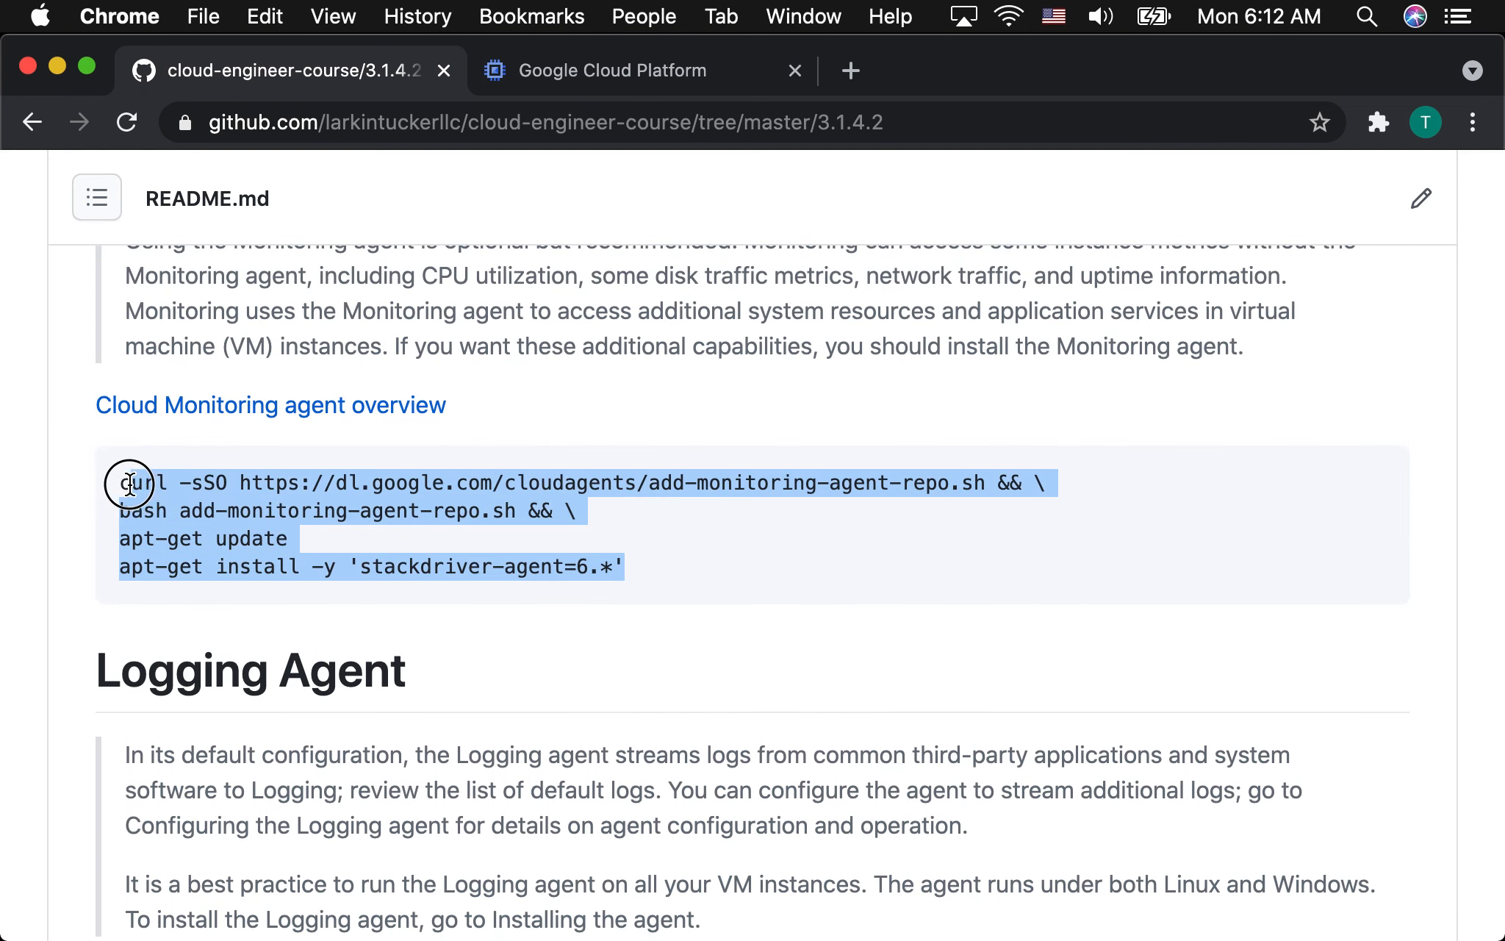
pyautogui.press('super+c')
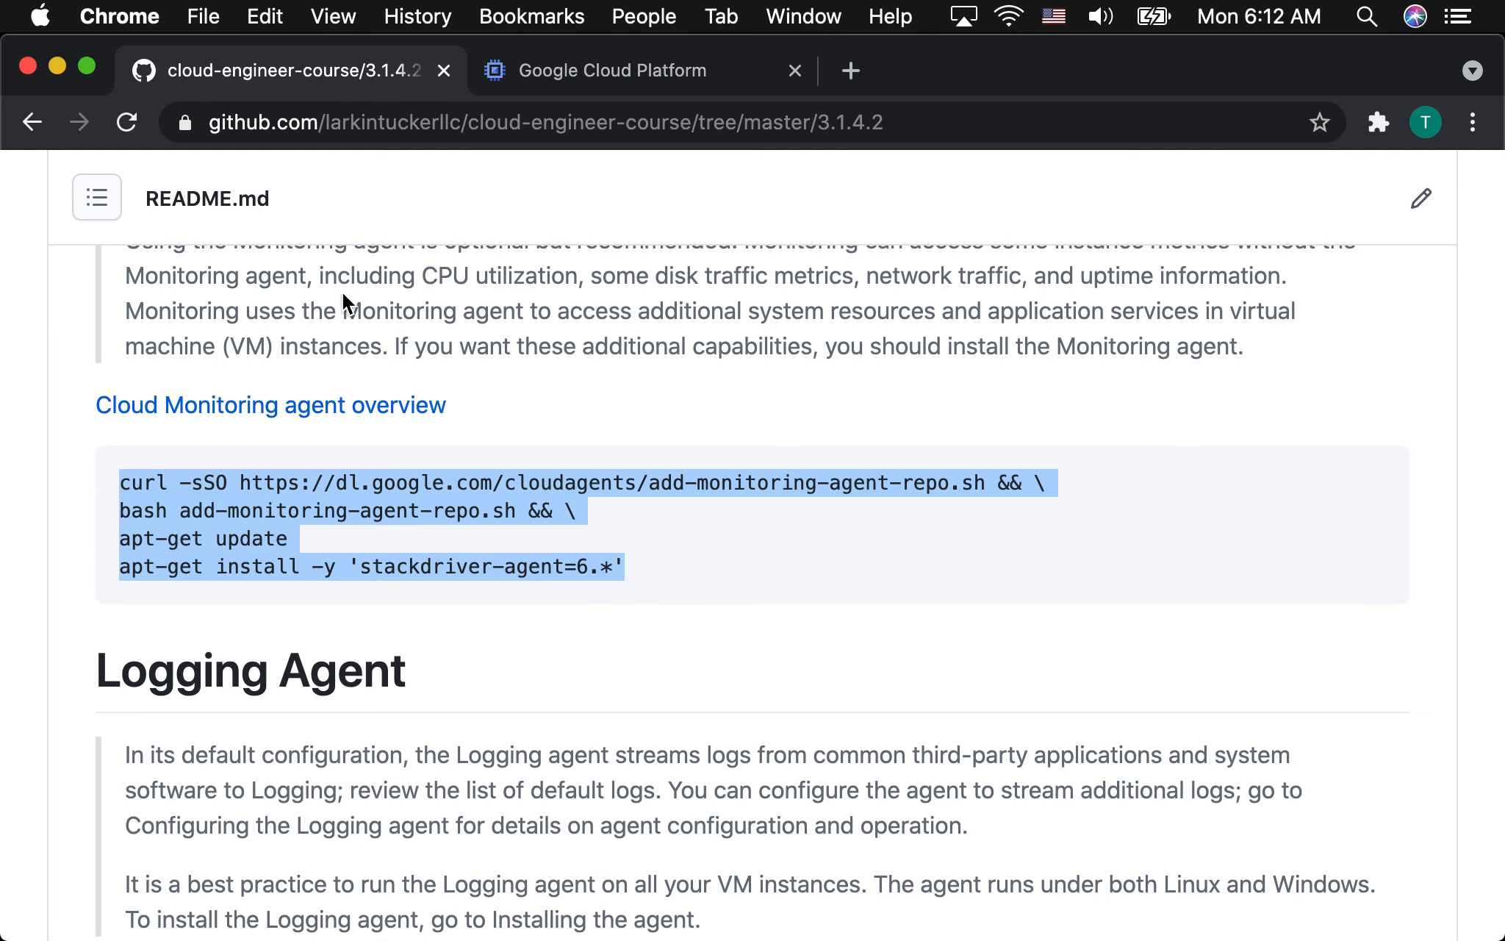
pyautogui.click(581, 74)
pyautogui.scroll(-10, 583, 594)
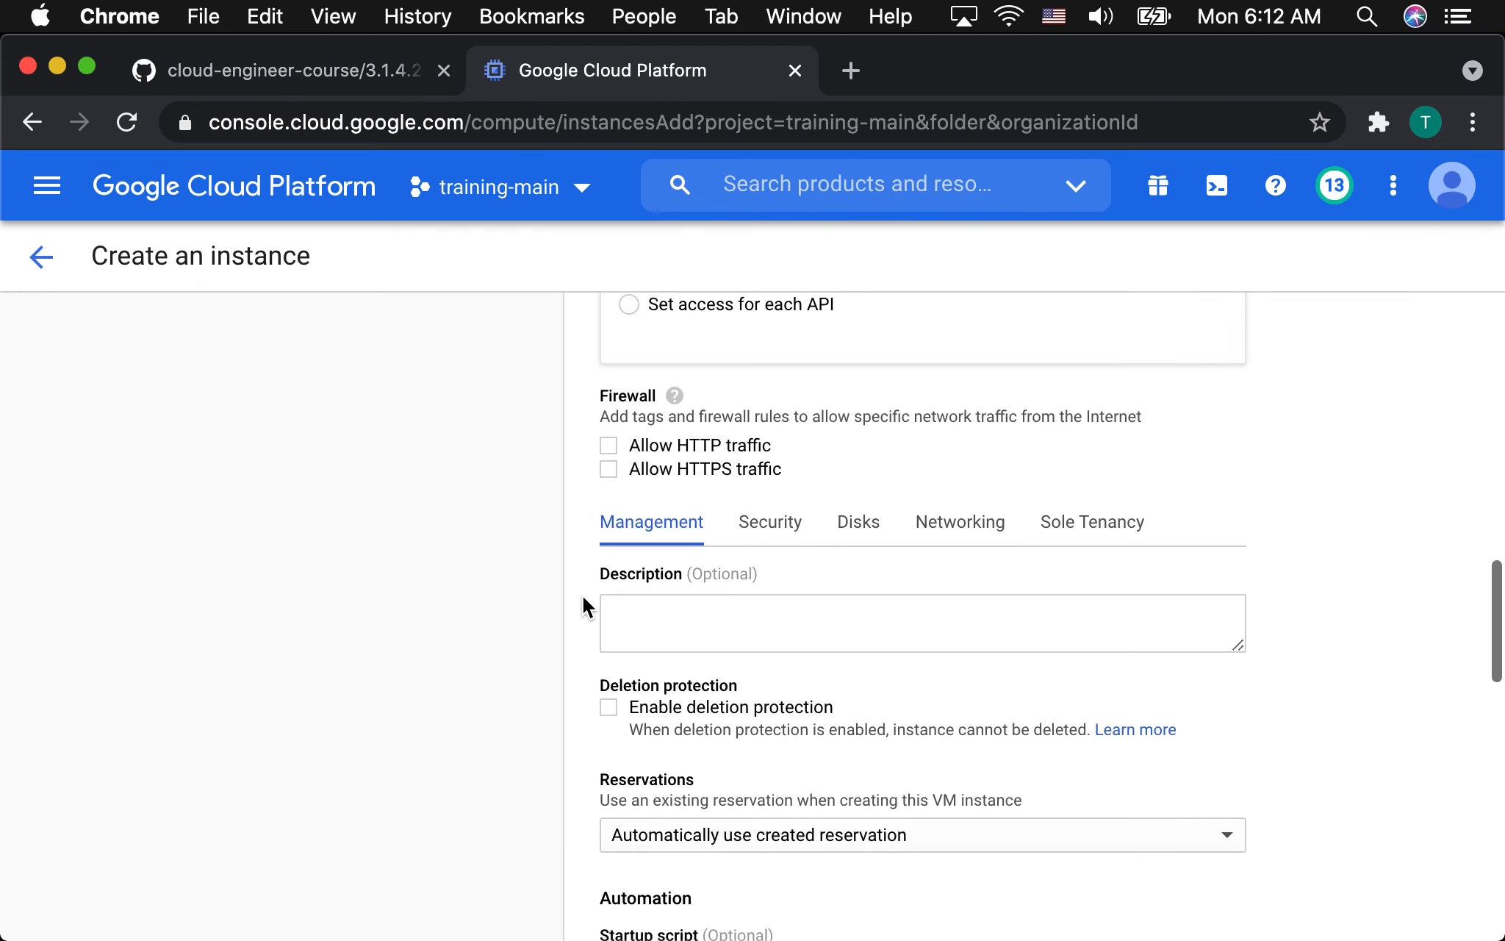
pyautogui.scroll(2, 688, 710)
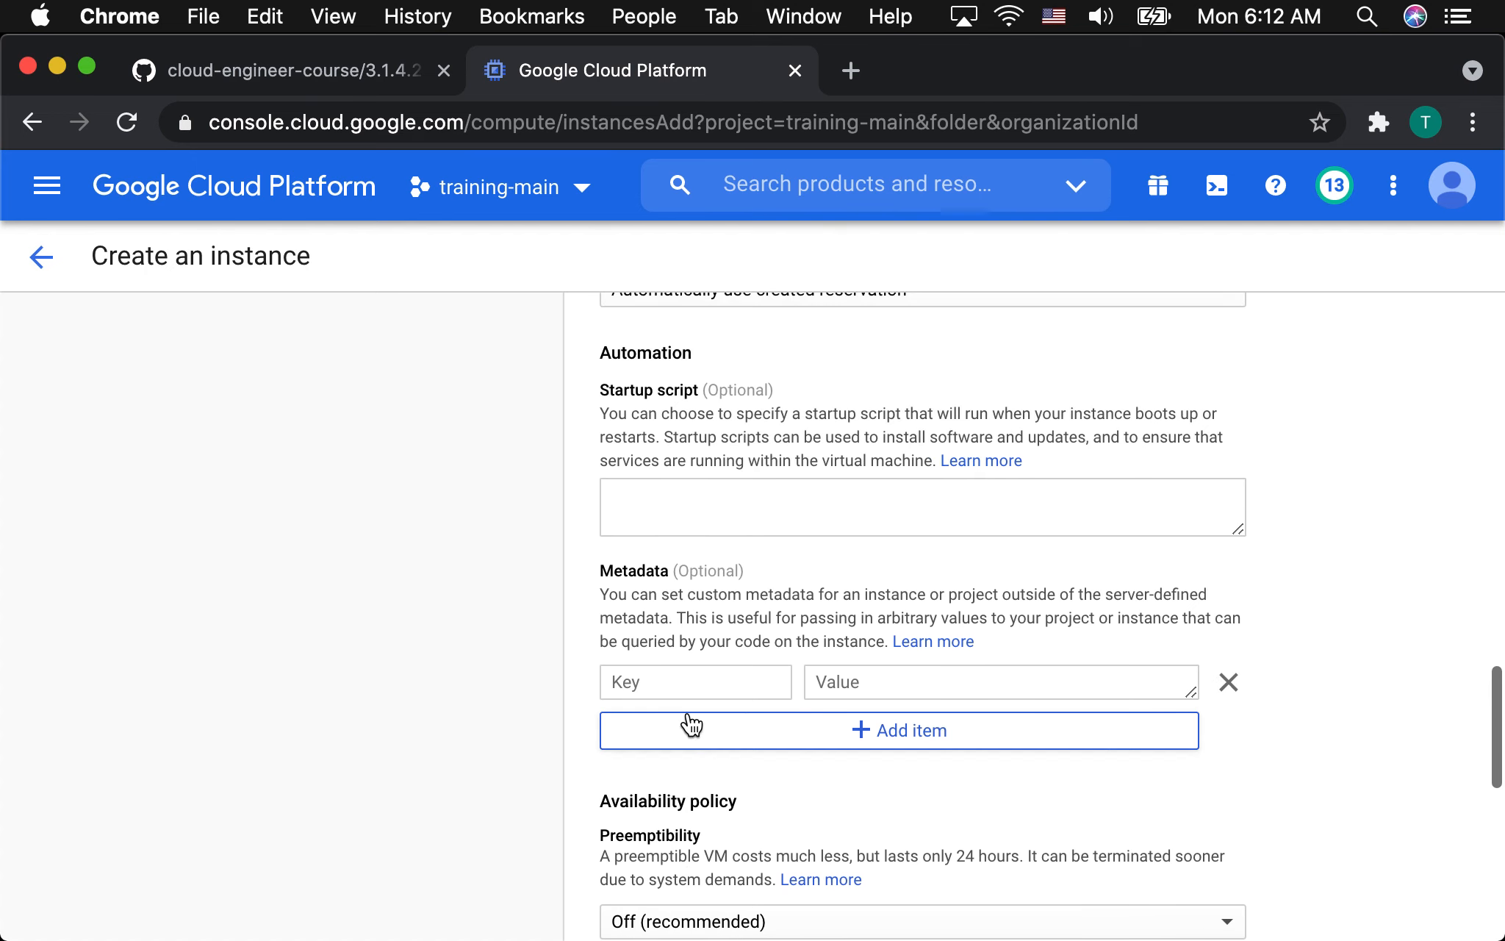
pyautogui.click(632, 493)
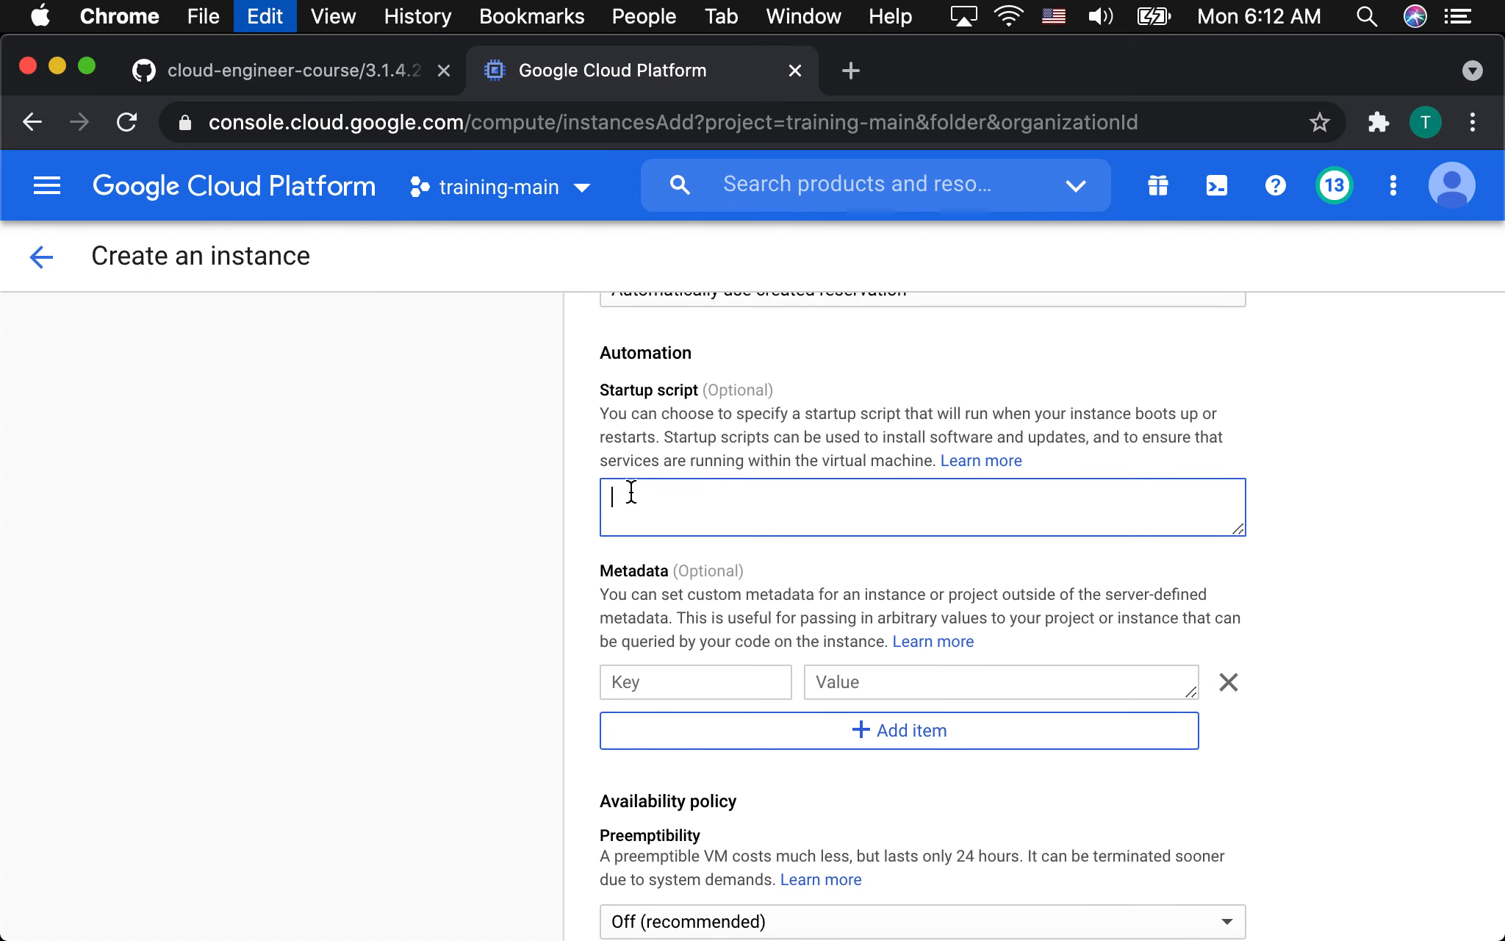
pyautogui.press('super+v')
pyautogui.press('Return')
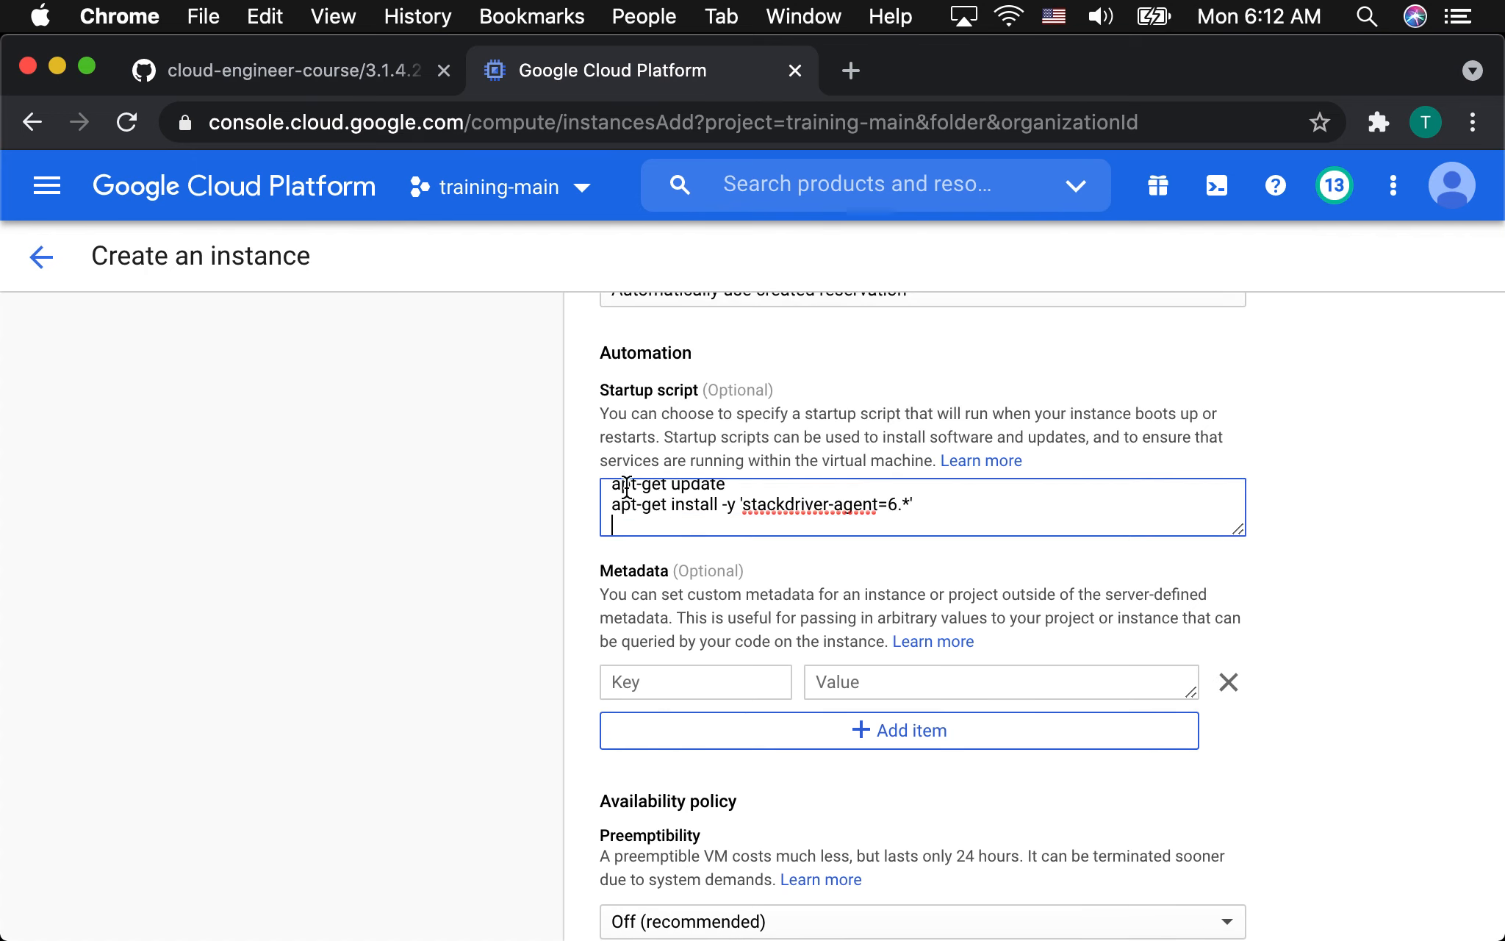
# Append the README's Logging agent commands, from the curl download through 'service google-fluentd restart', to the startup script and review the combined script.
pyautogui.click(463, 59)
pyautogui.scroll(-10, 512, 563)
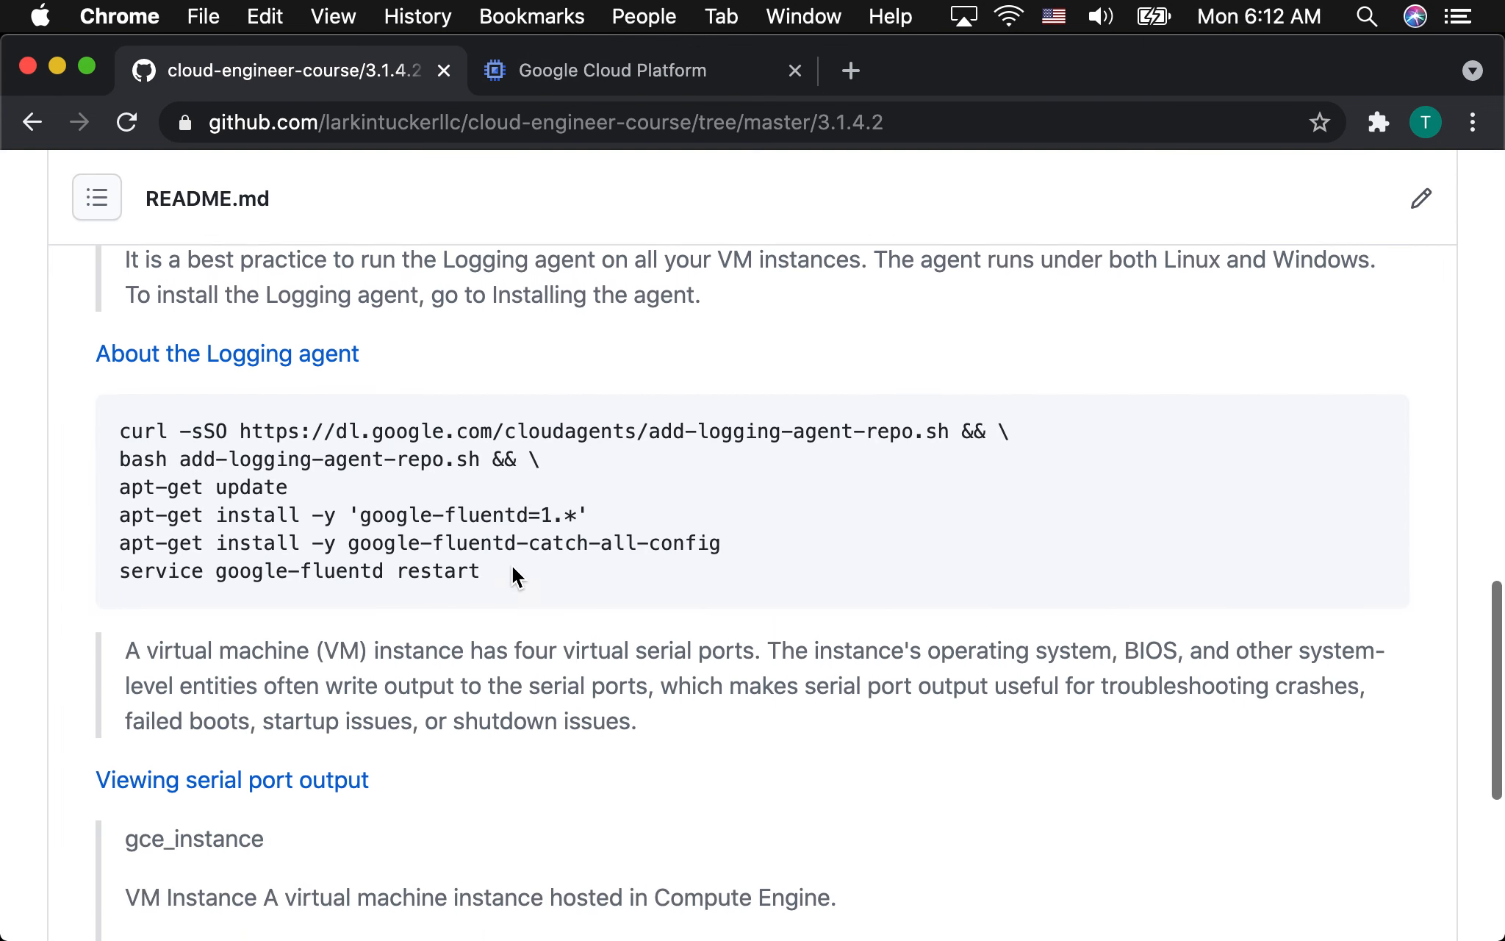
pyautogui.moveTo(487, 514); pyautogui.dragTo(123, 372)
pyautogui.press('super+c')
pyautogui.click(600, 67)
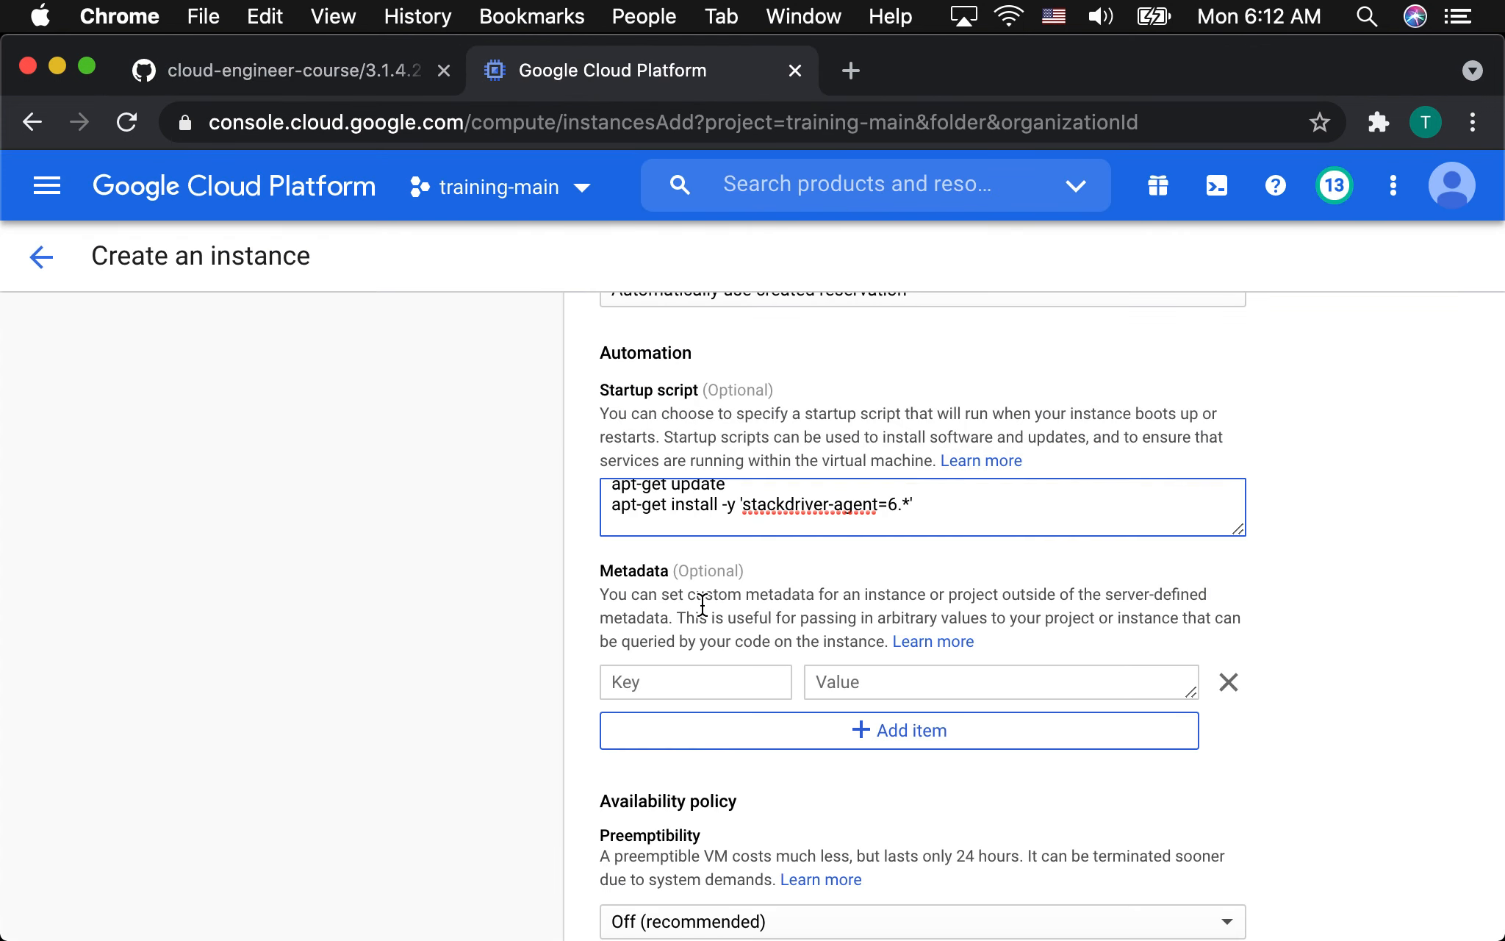
pyautogui.press('super+v')
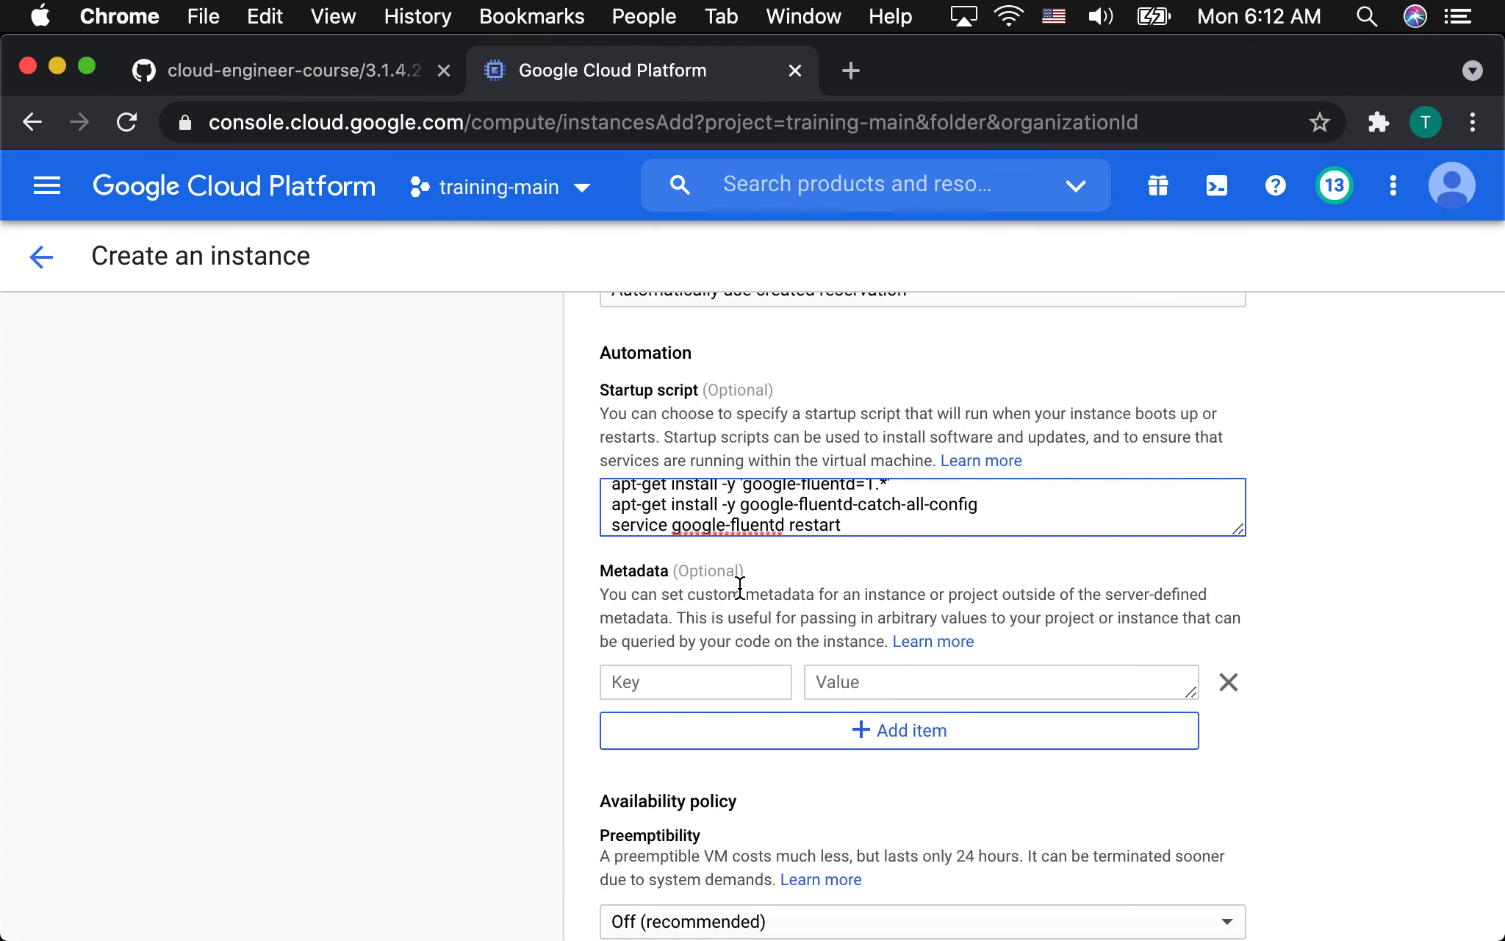
pyautogui.scroll(1, 915, 519)
pyautogui.scroll(5, 915, 513)
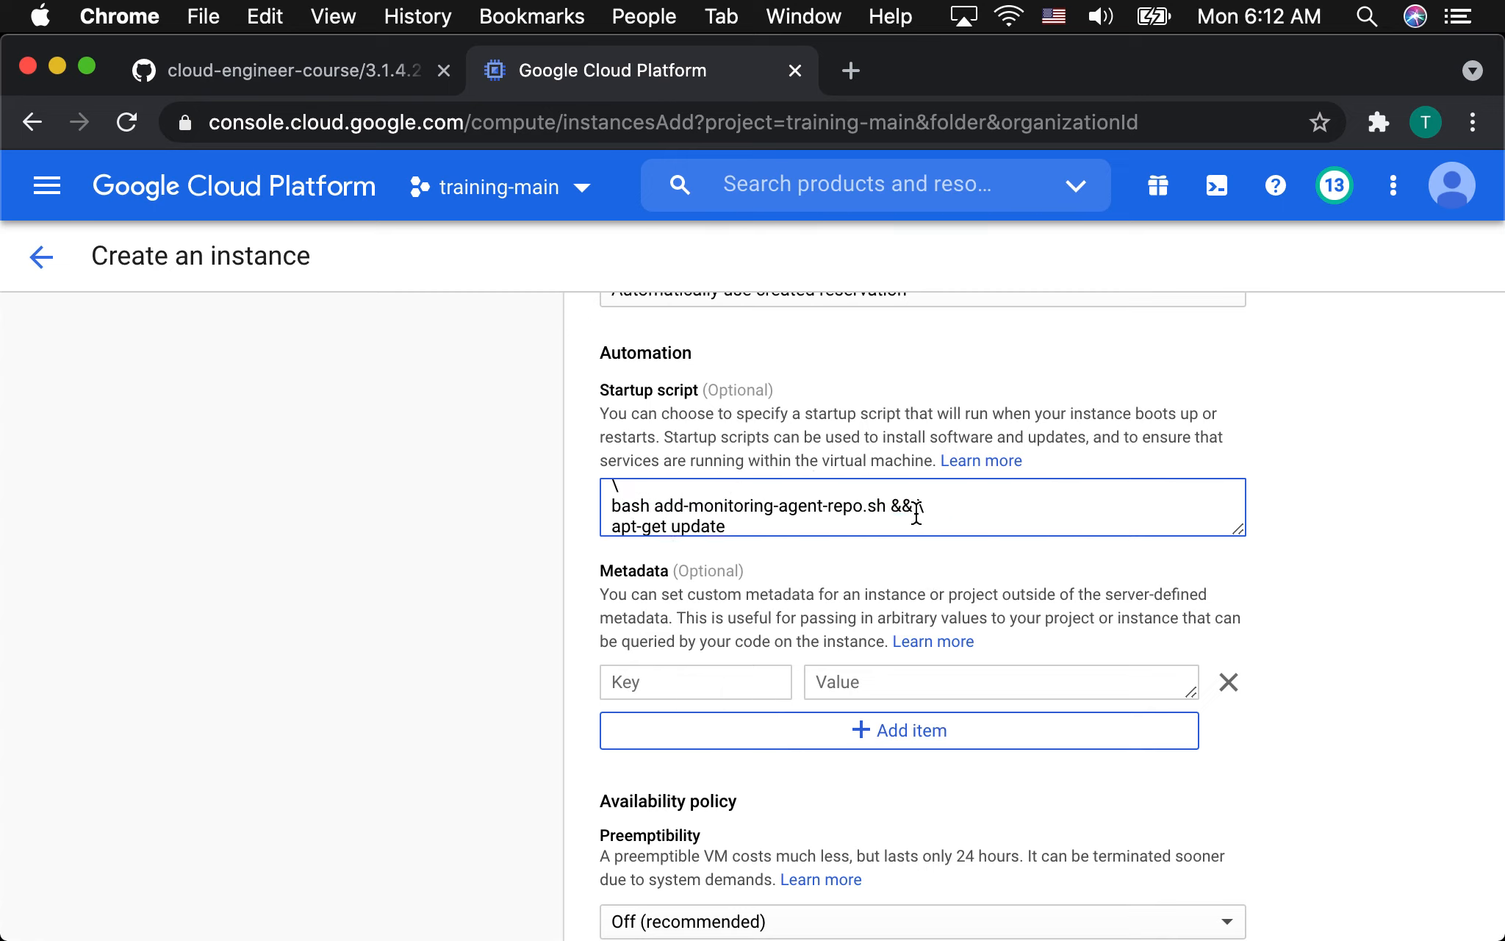
pyautogui.scroll(-5, 915, 512)
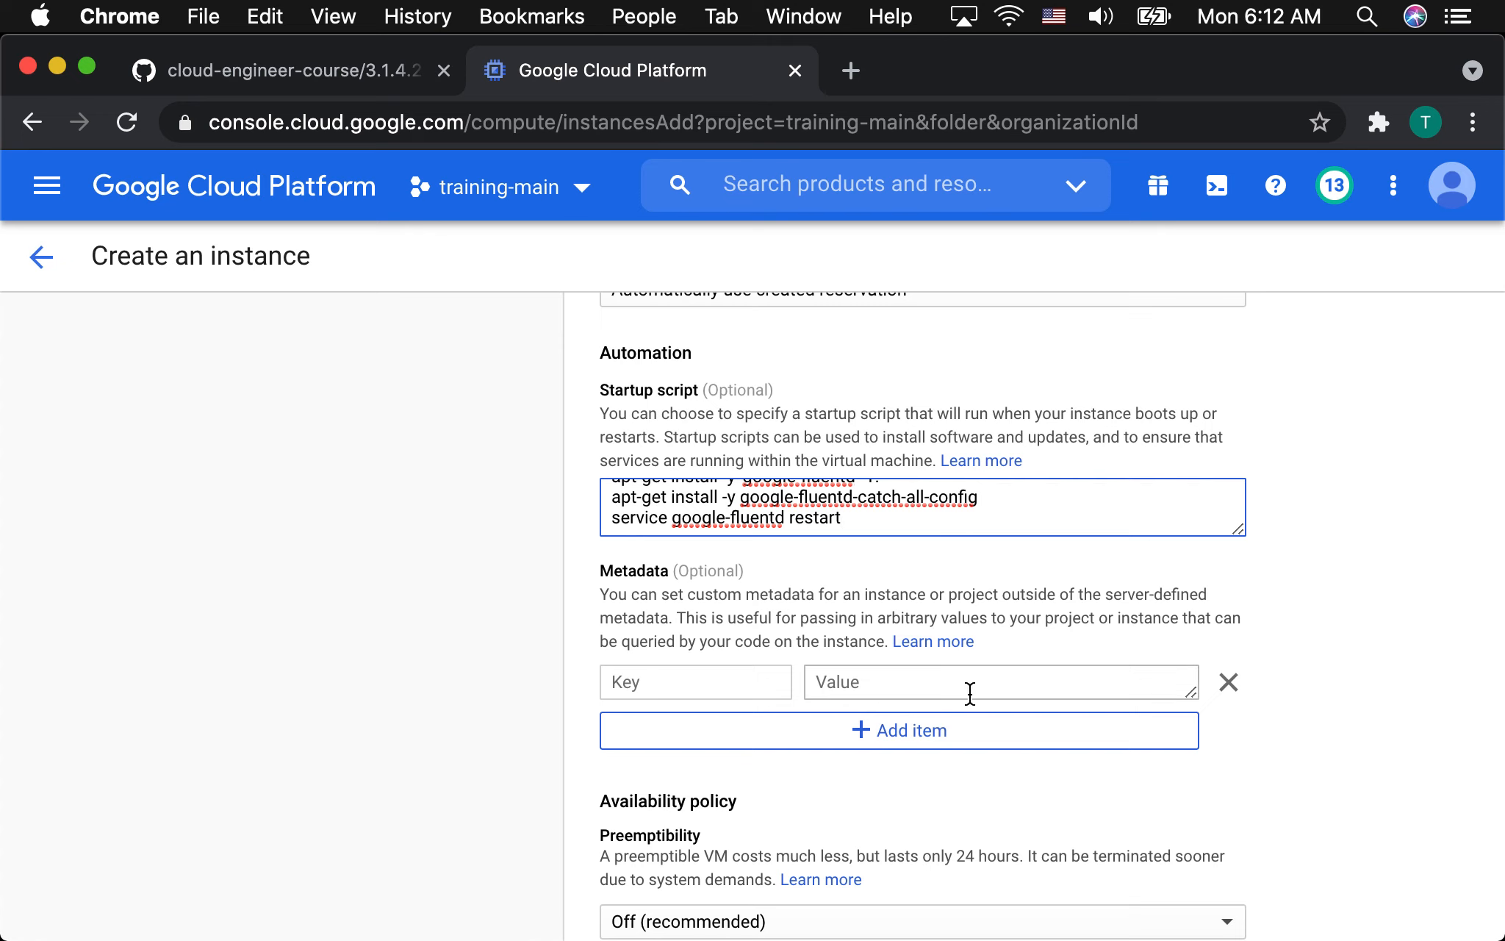
# Create the instance-2 VM, keeping the default host maintenance and automatic restart settings.
pyautogui.scroll(-1, 1320, 757)
pyautogui.scroll(-7, 1324, 754)
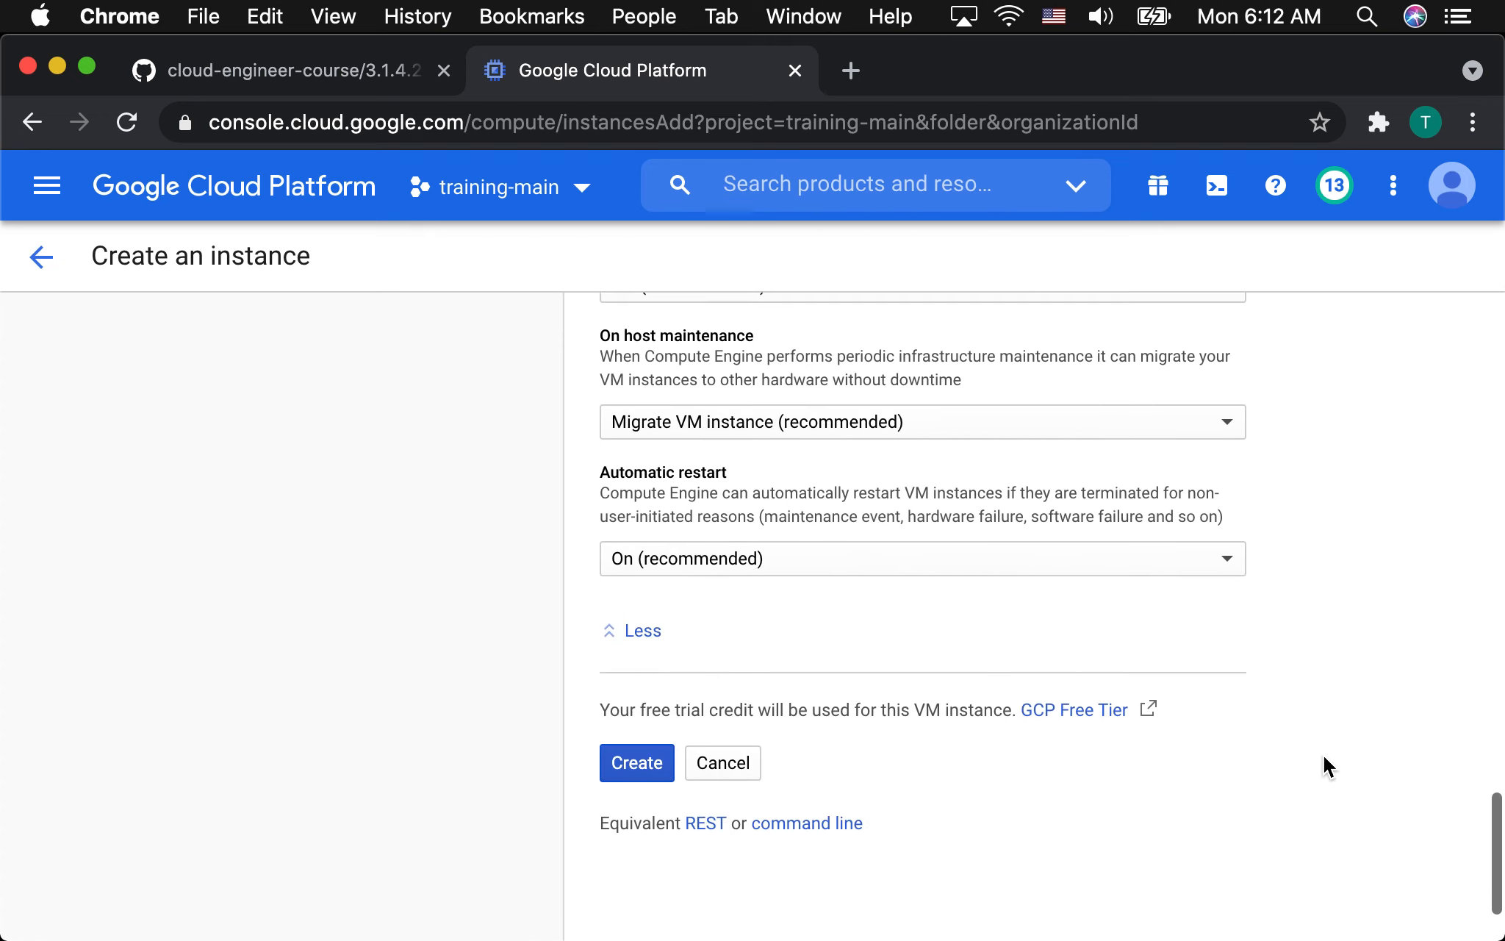
pyautogui.click(647, 764)
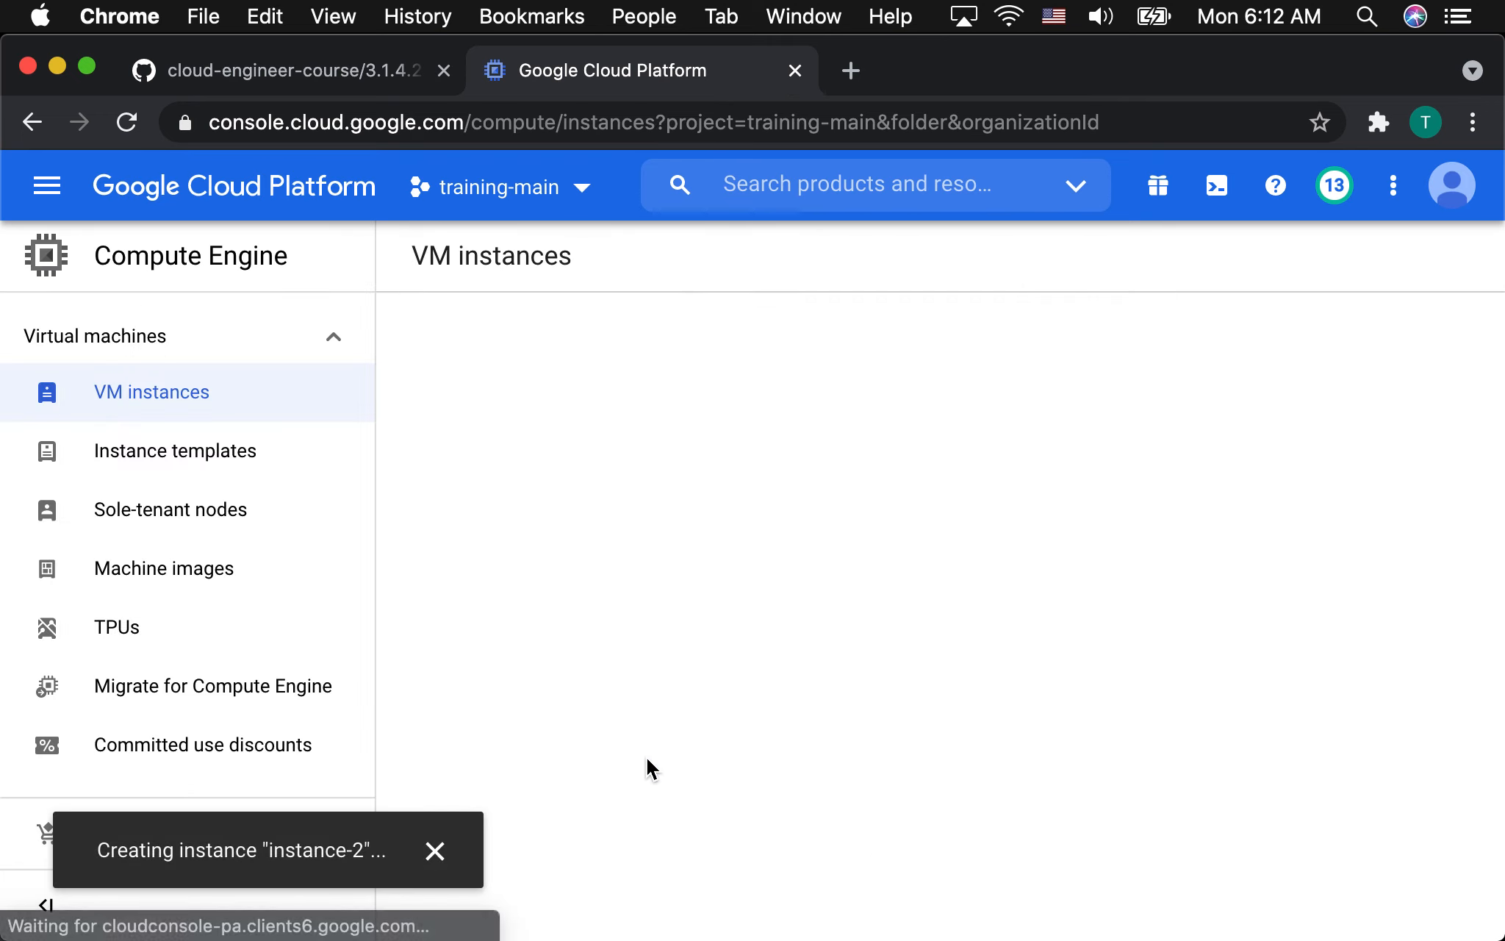
pyautogui.moveTo(934, 940)
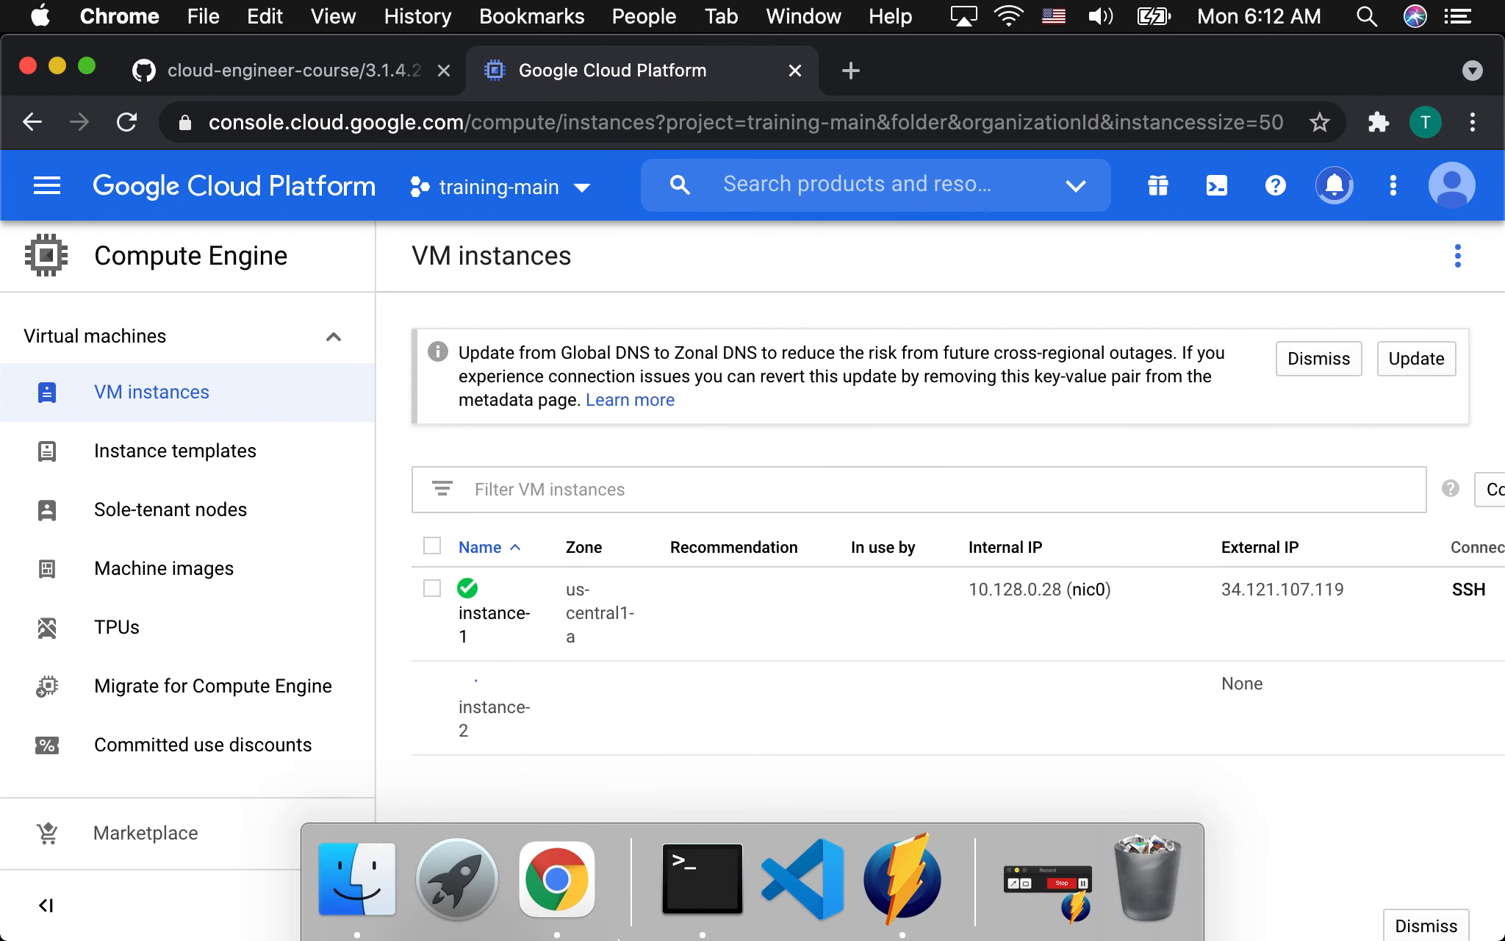
pyautogui.click(1047, 890)
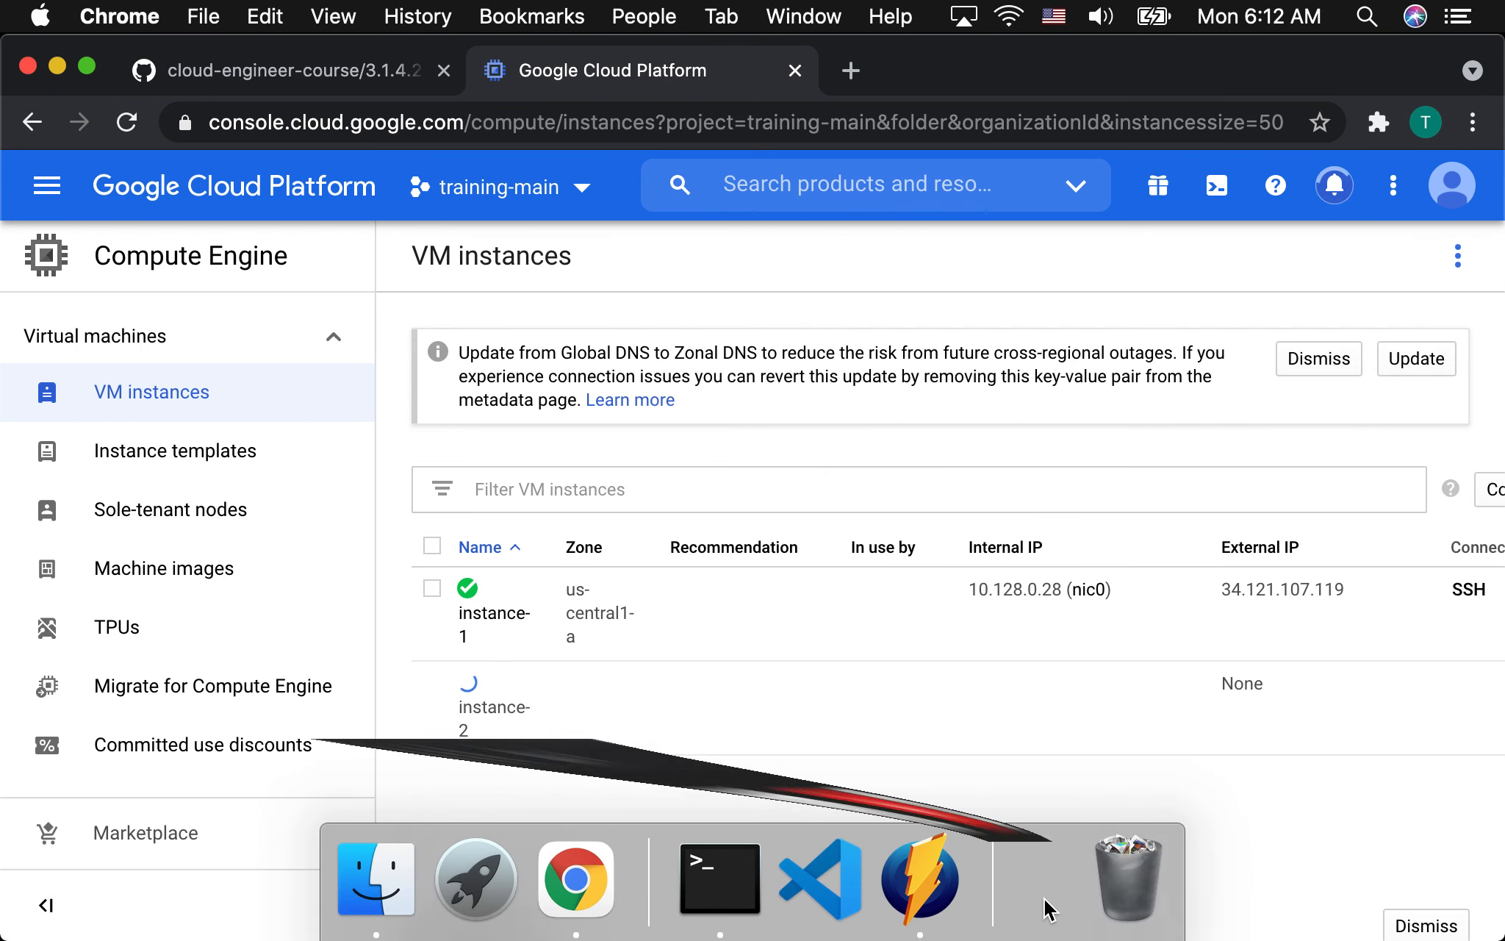
pyautogui.click(451, 757)
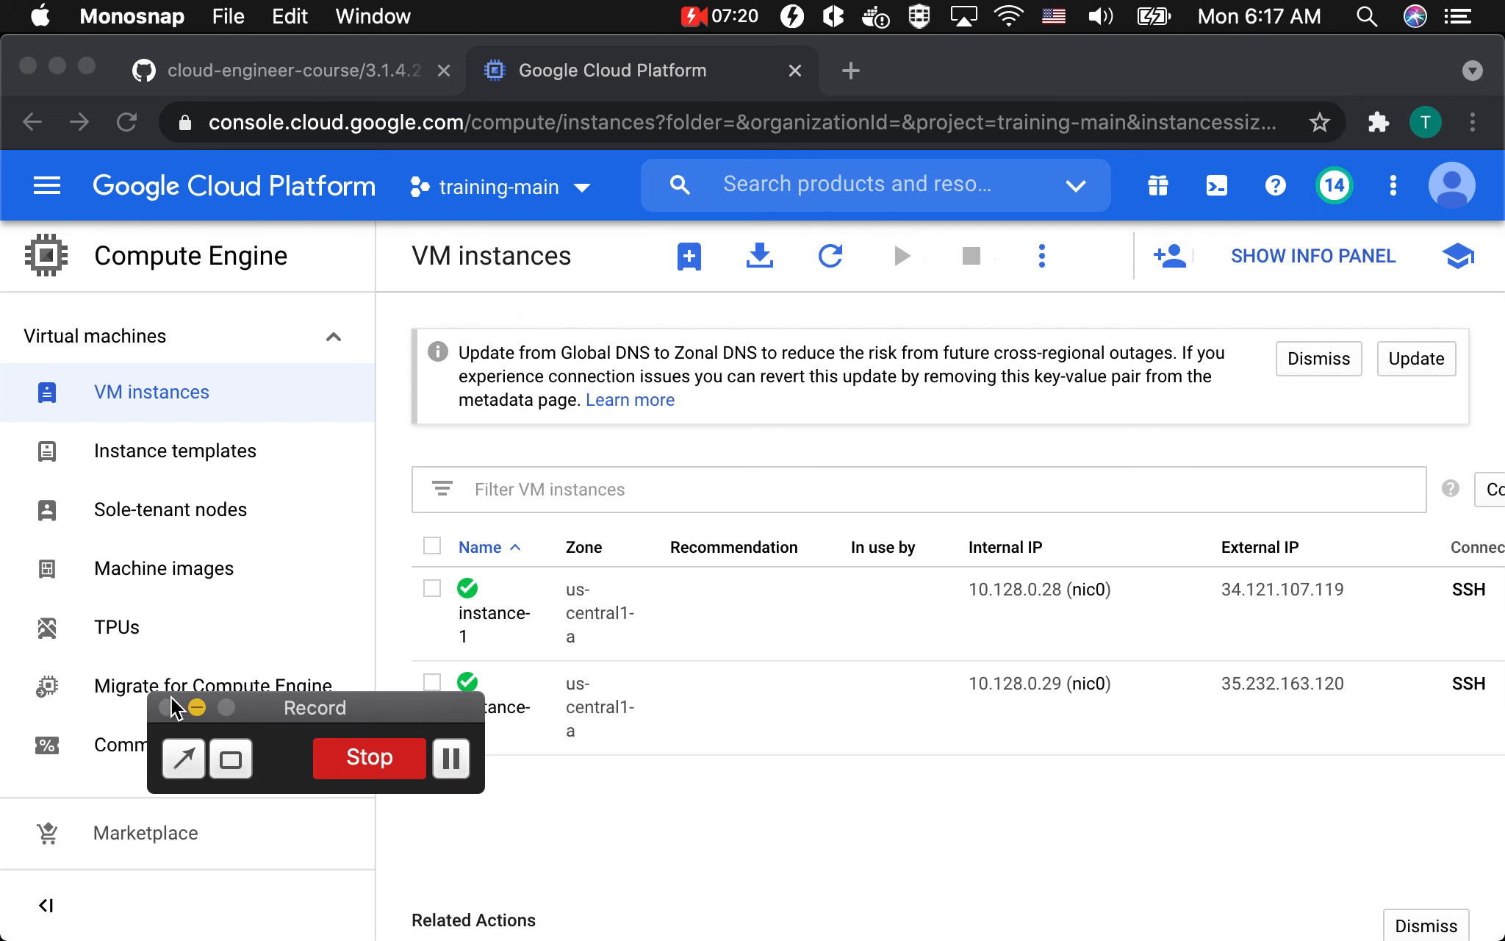
pyautogui.click(199, 708)
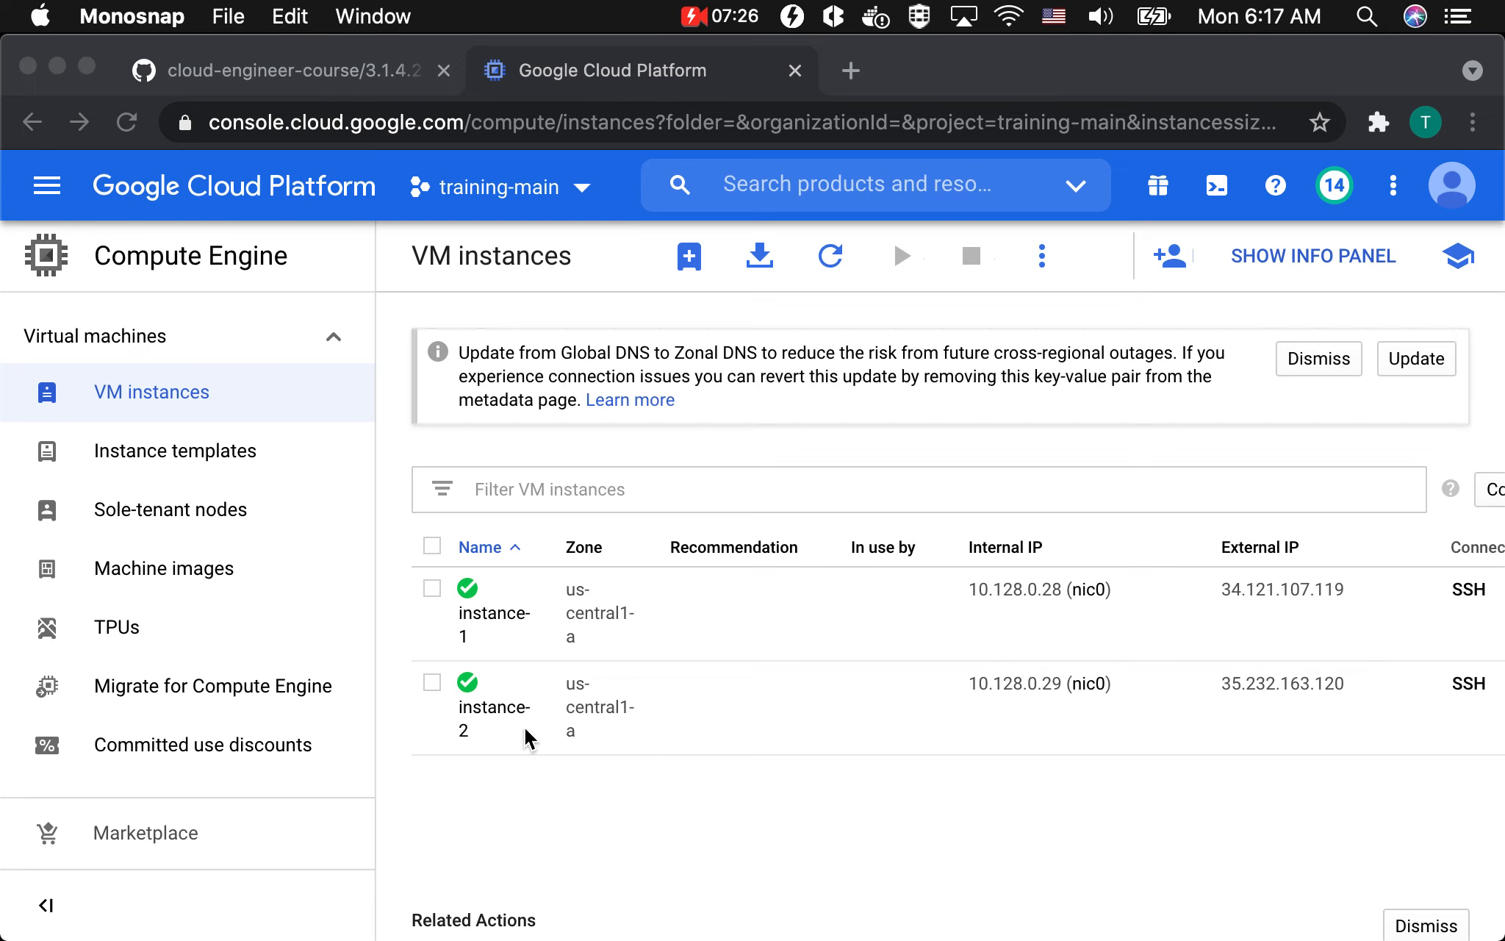
# Open the VM Instances dashboard in Cloud Monitoring and check the Monitoring and Logging agent status of both instances.
pyautogui.click(59, 203)
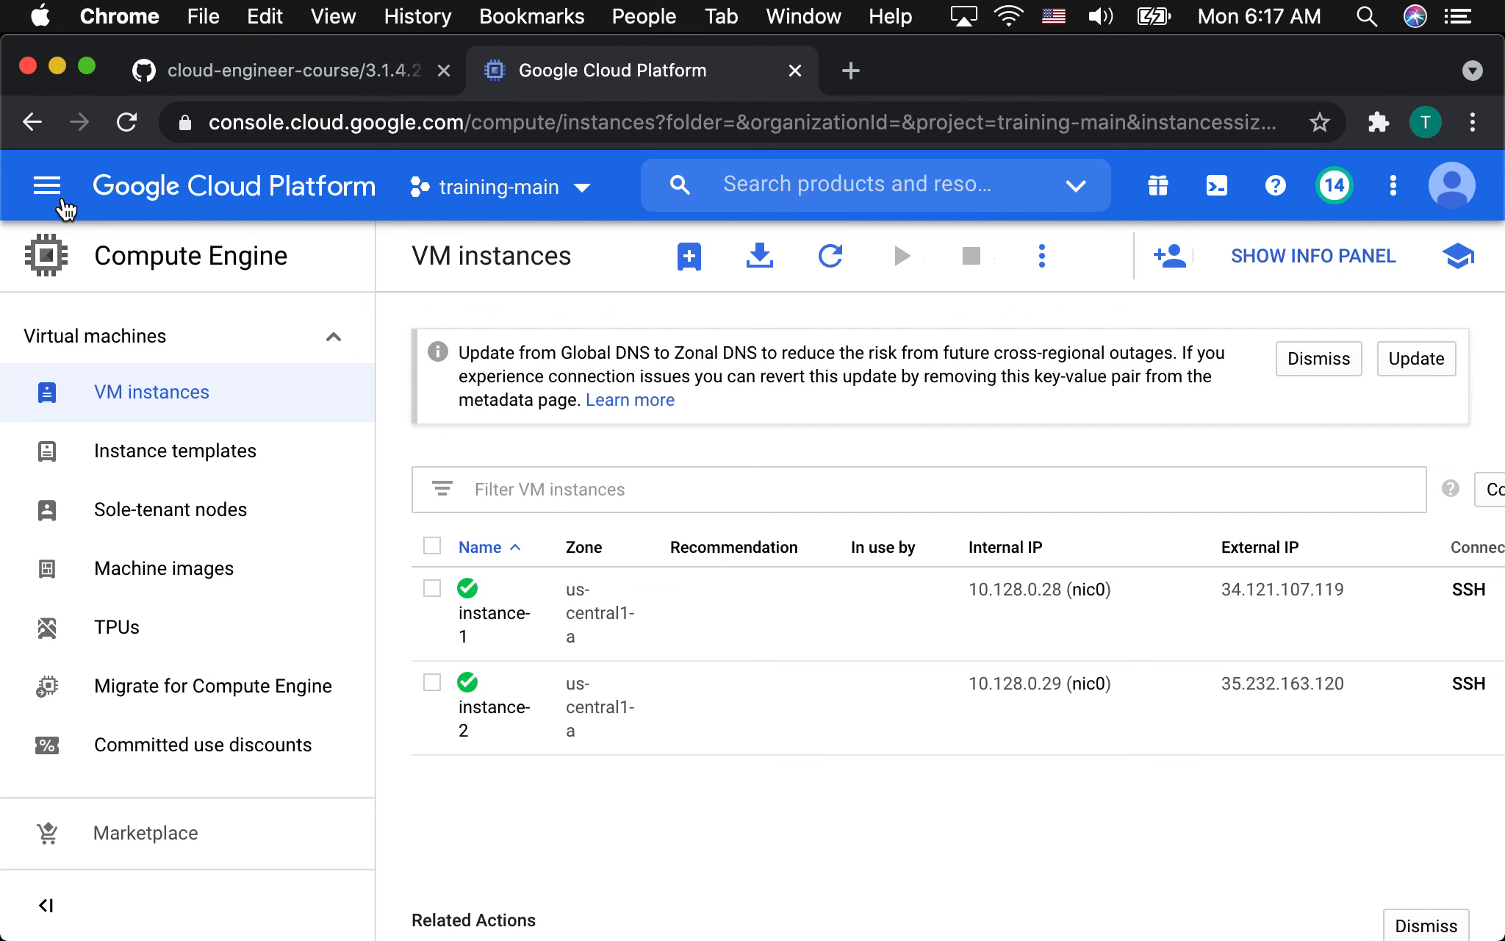
pyautogui.click(59, 205)
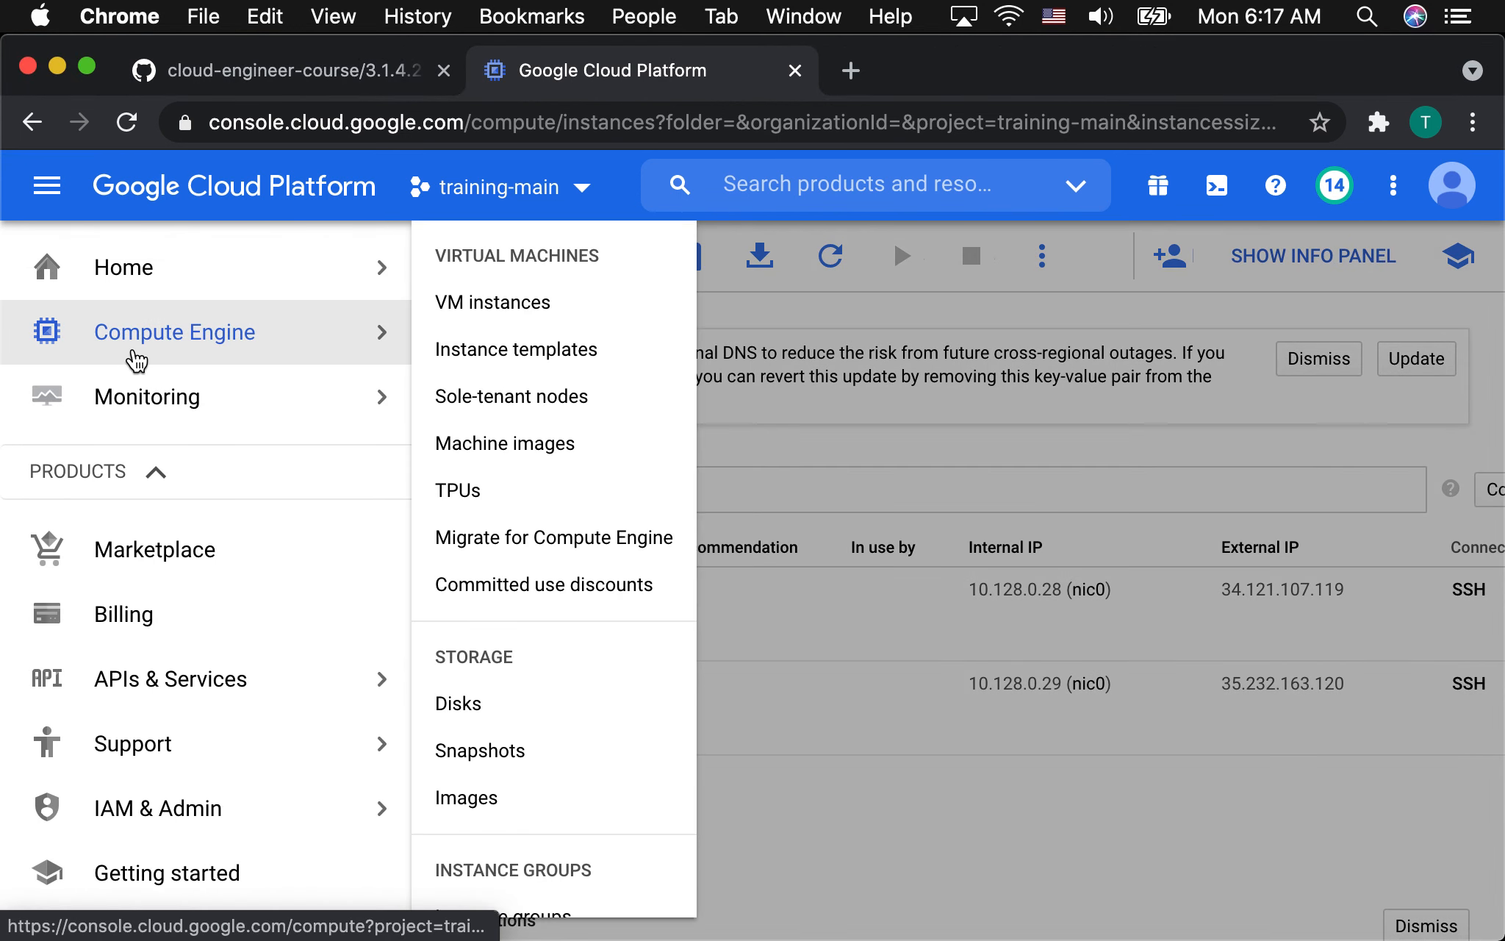
pyautogui.moveTo(168, 406)
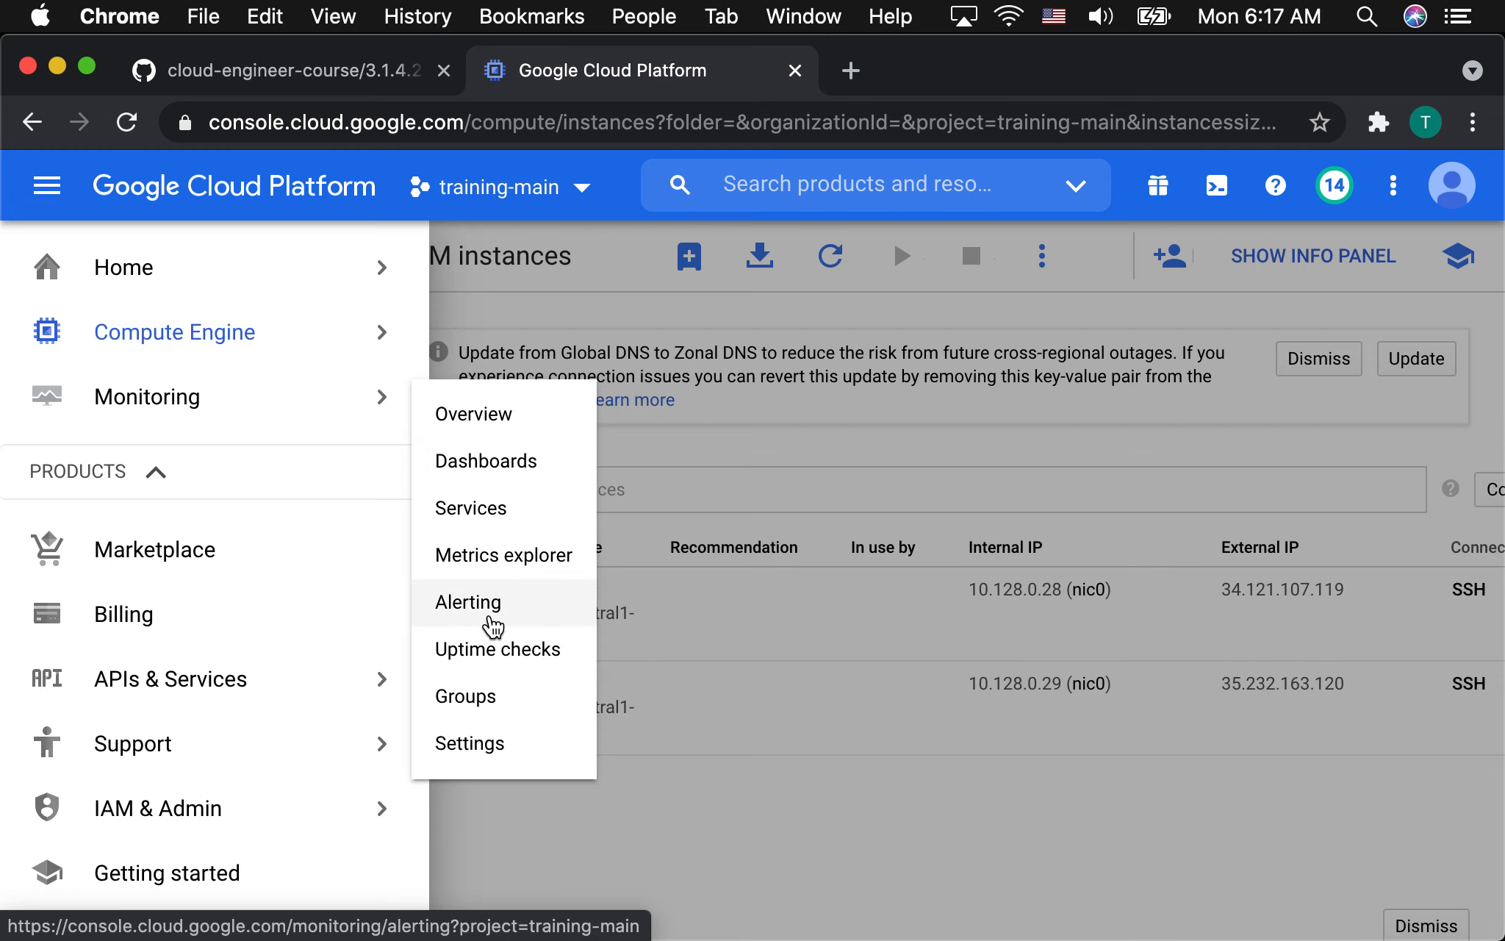
pyautogui.click(490, 464)
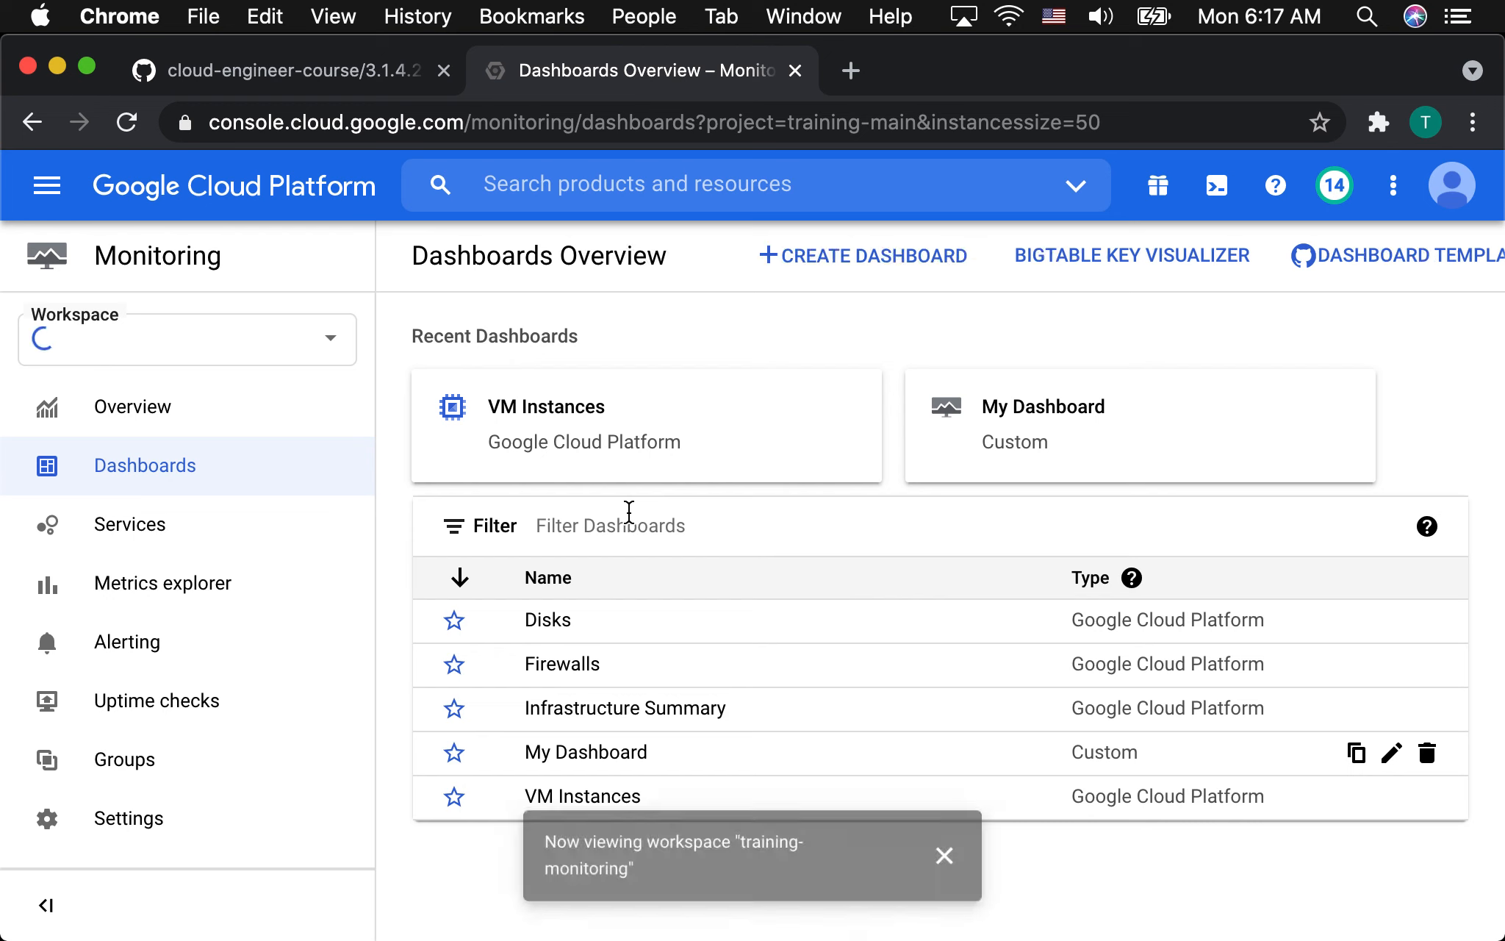
pyautogui.click(965, 856)
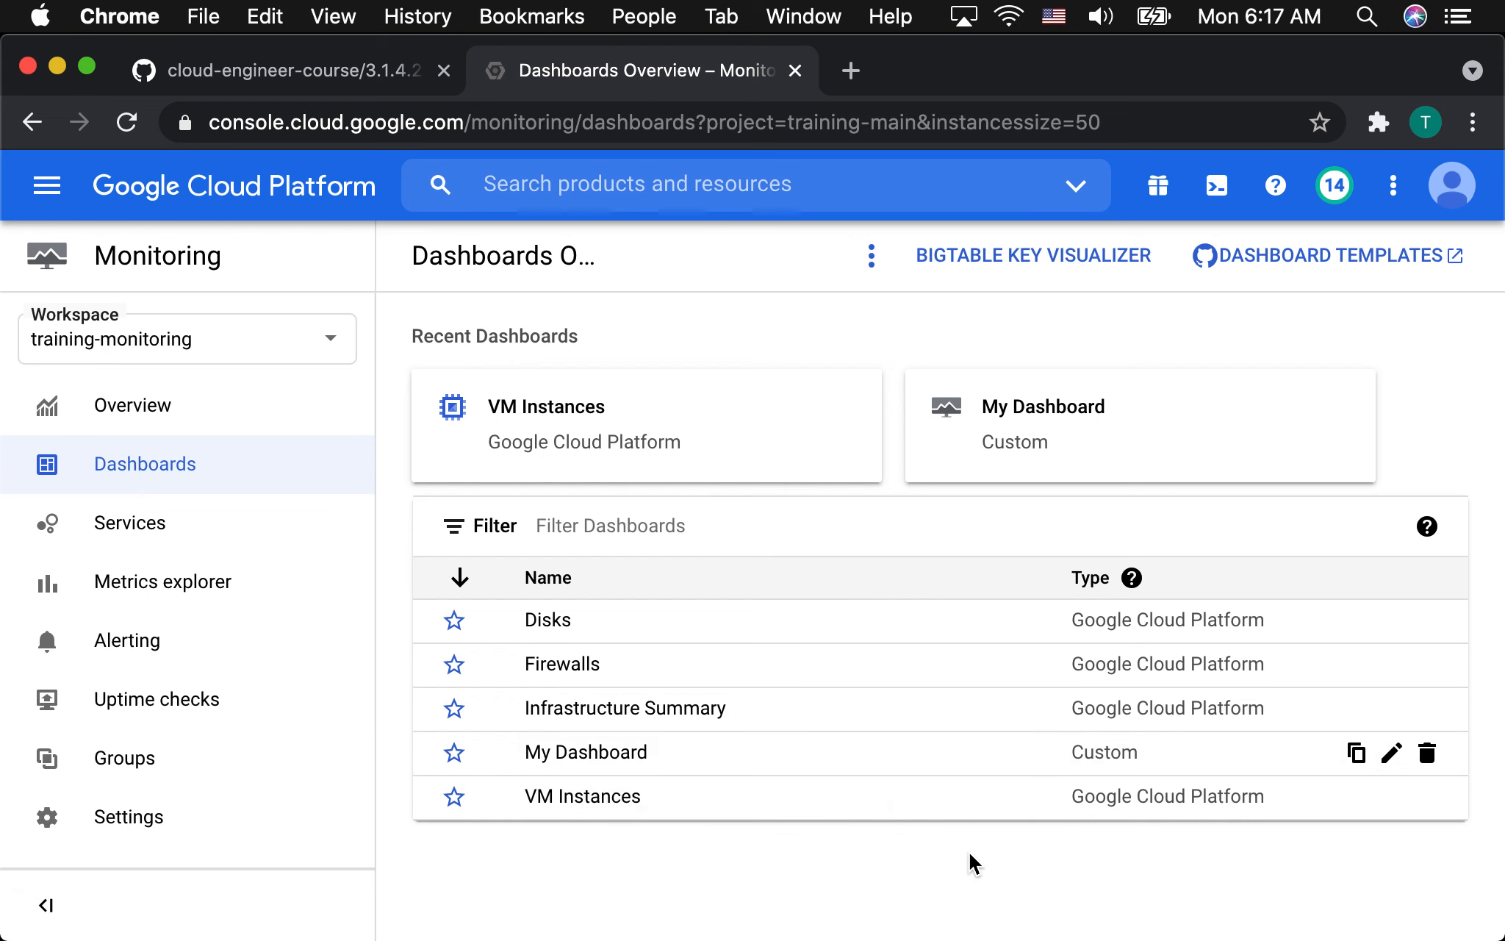
pyautogui.click(584, 796)
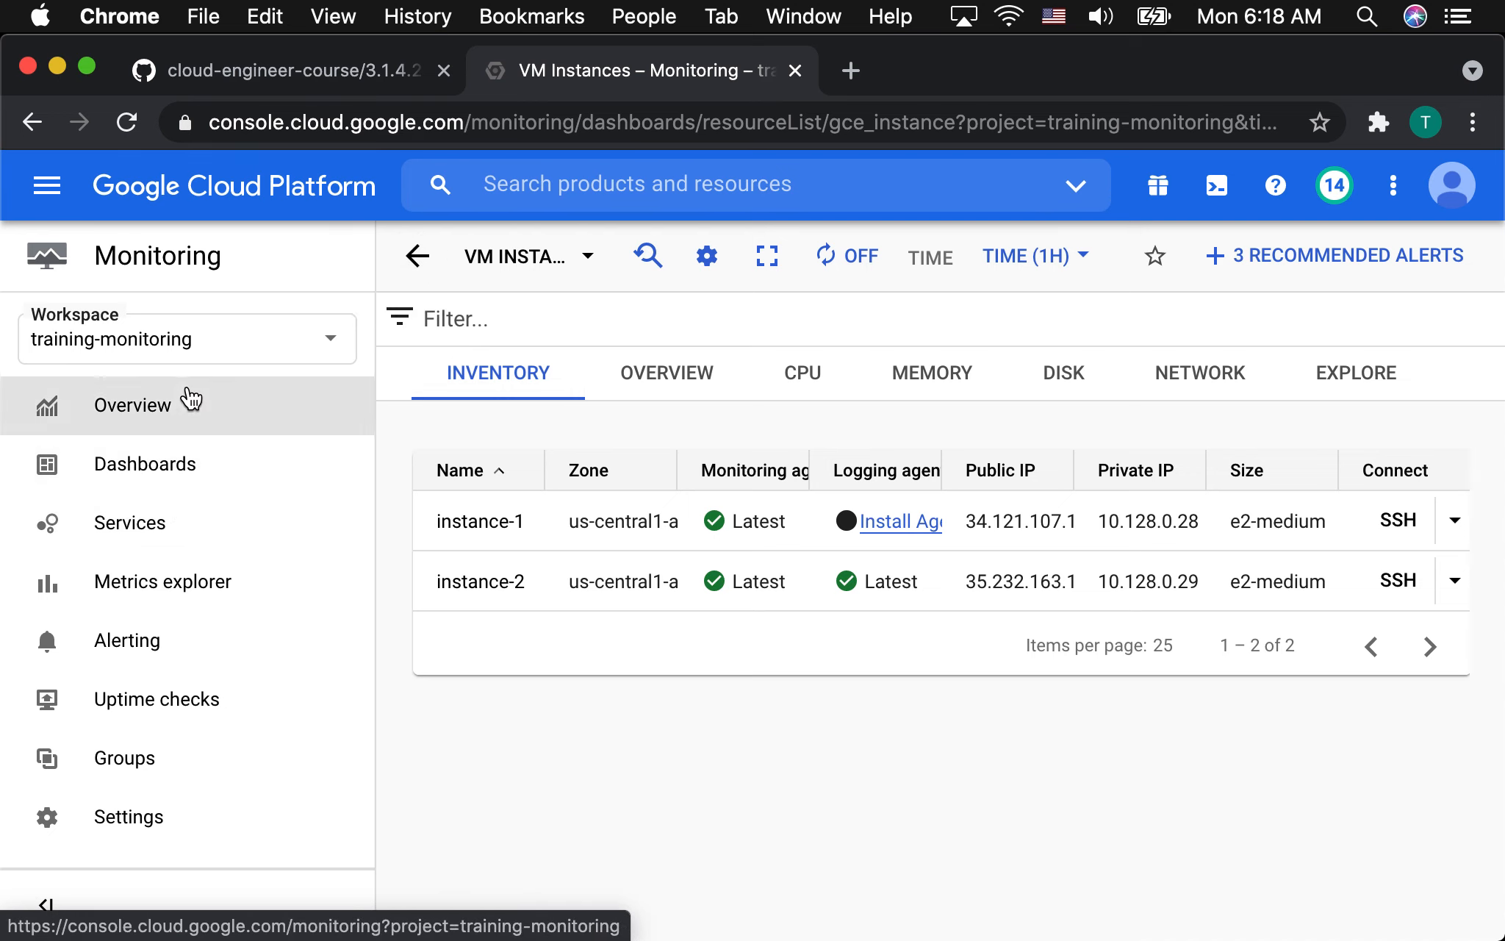
# Go to the console home dashboard and switch the active project to training-main.
pyautogui.click(68, 197)
pyautogui.moveTo(87, 255)
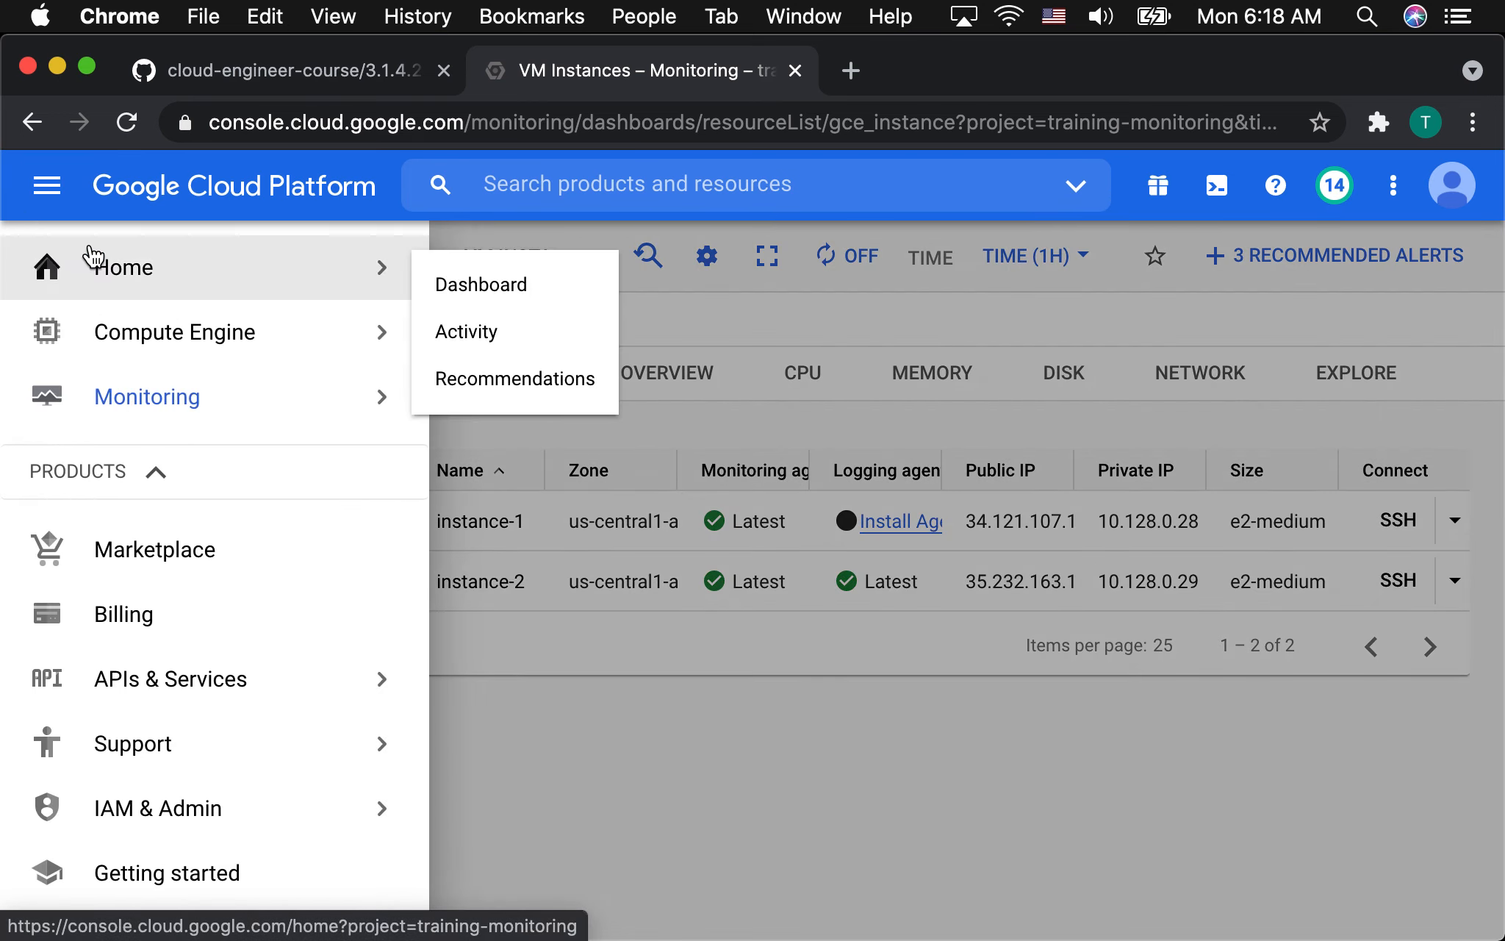
pyautogui.click(444, 288)
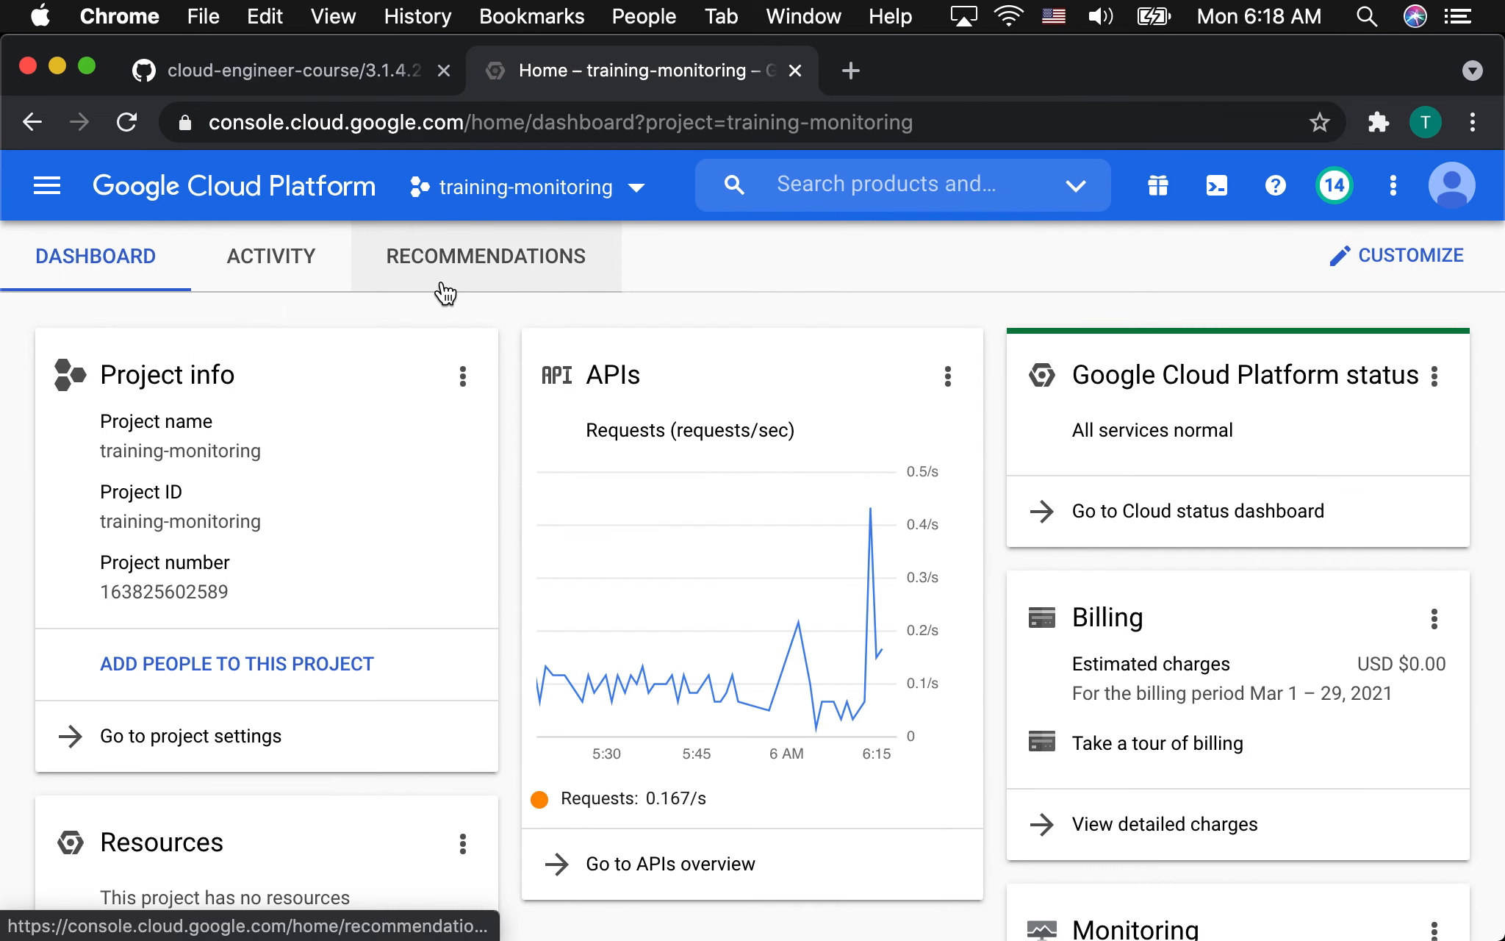
pyautogui.click(545, 192)
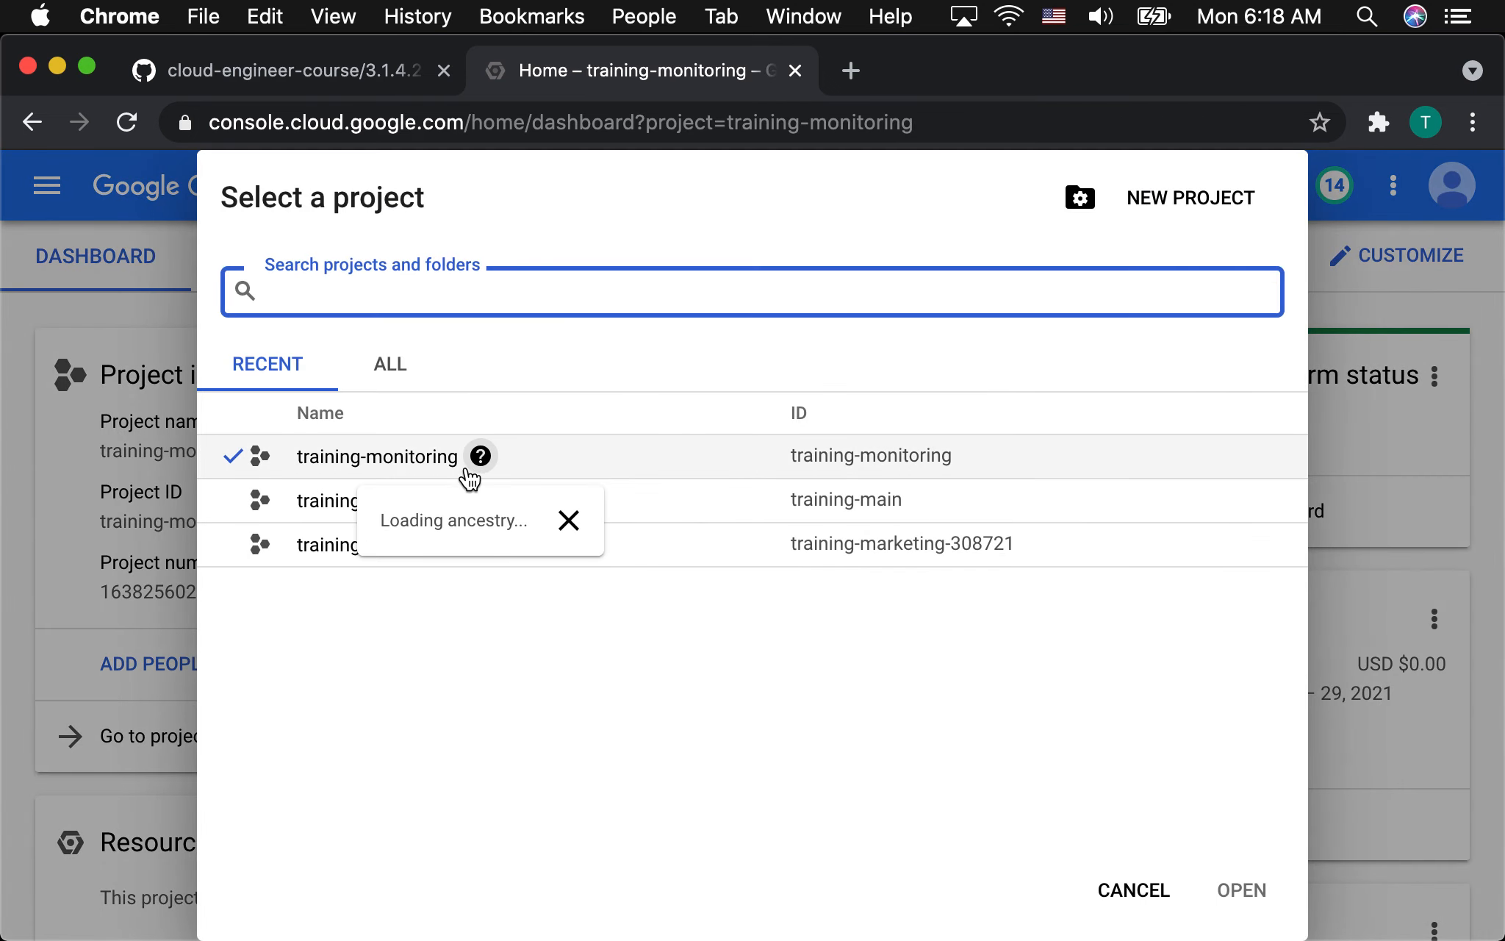
pyautogui.click(323, 501)
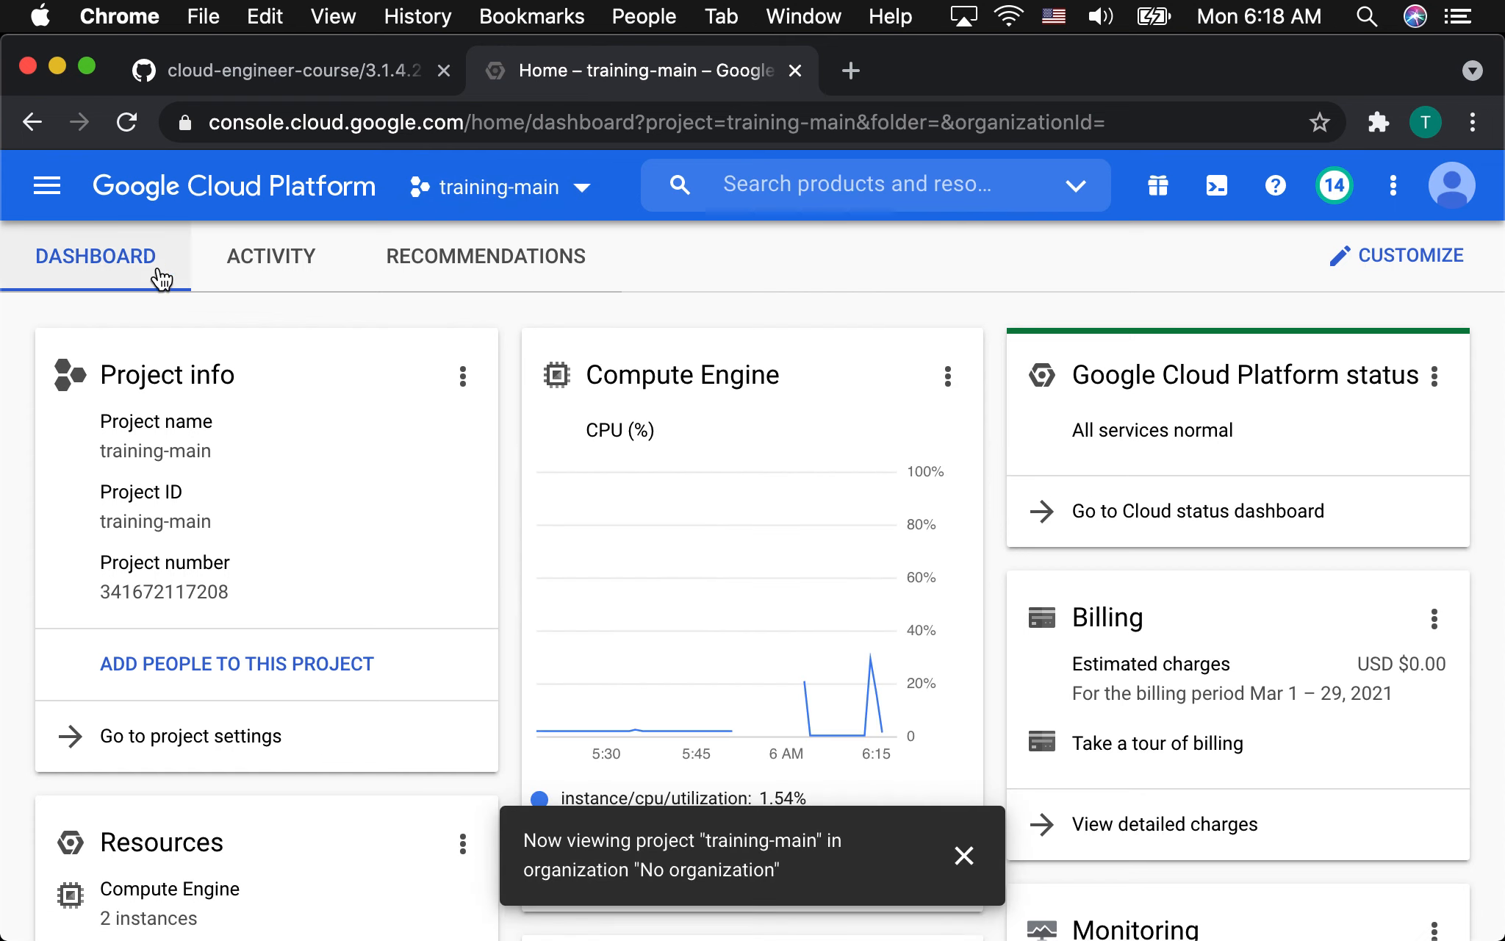
# Open the Compute Engine VM instances list, view instance-2's details and return to the list.
pyautogui.click(56, 202)
pyautogui.moveTo(100, 342)
pyautogui.click(491, 307)
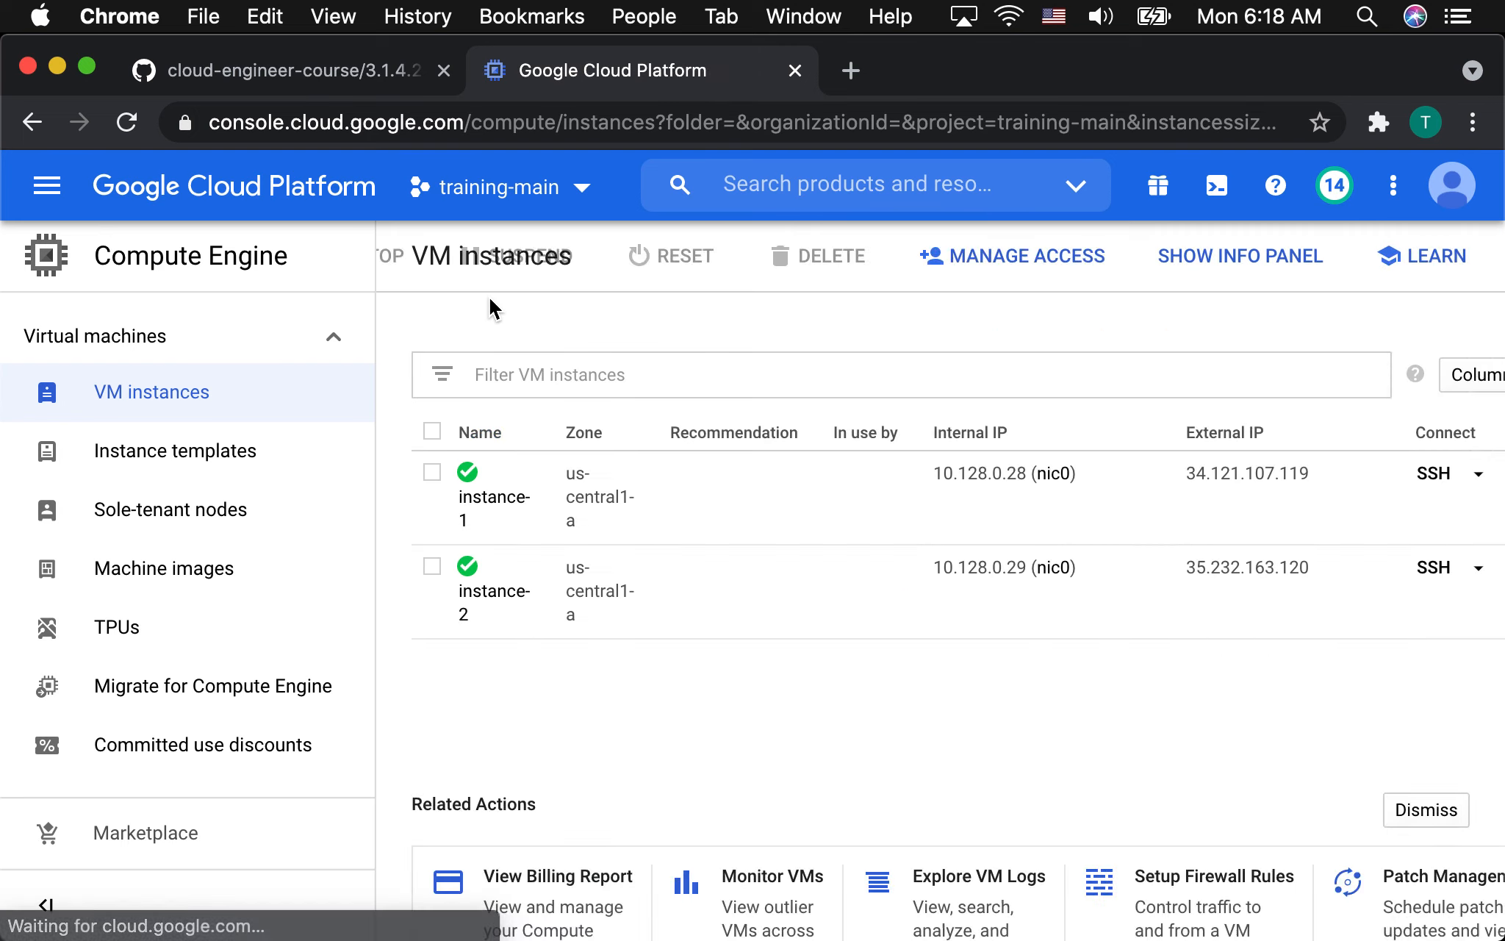
pyautogui.click(491, 716)
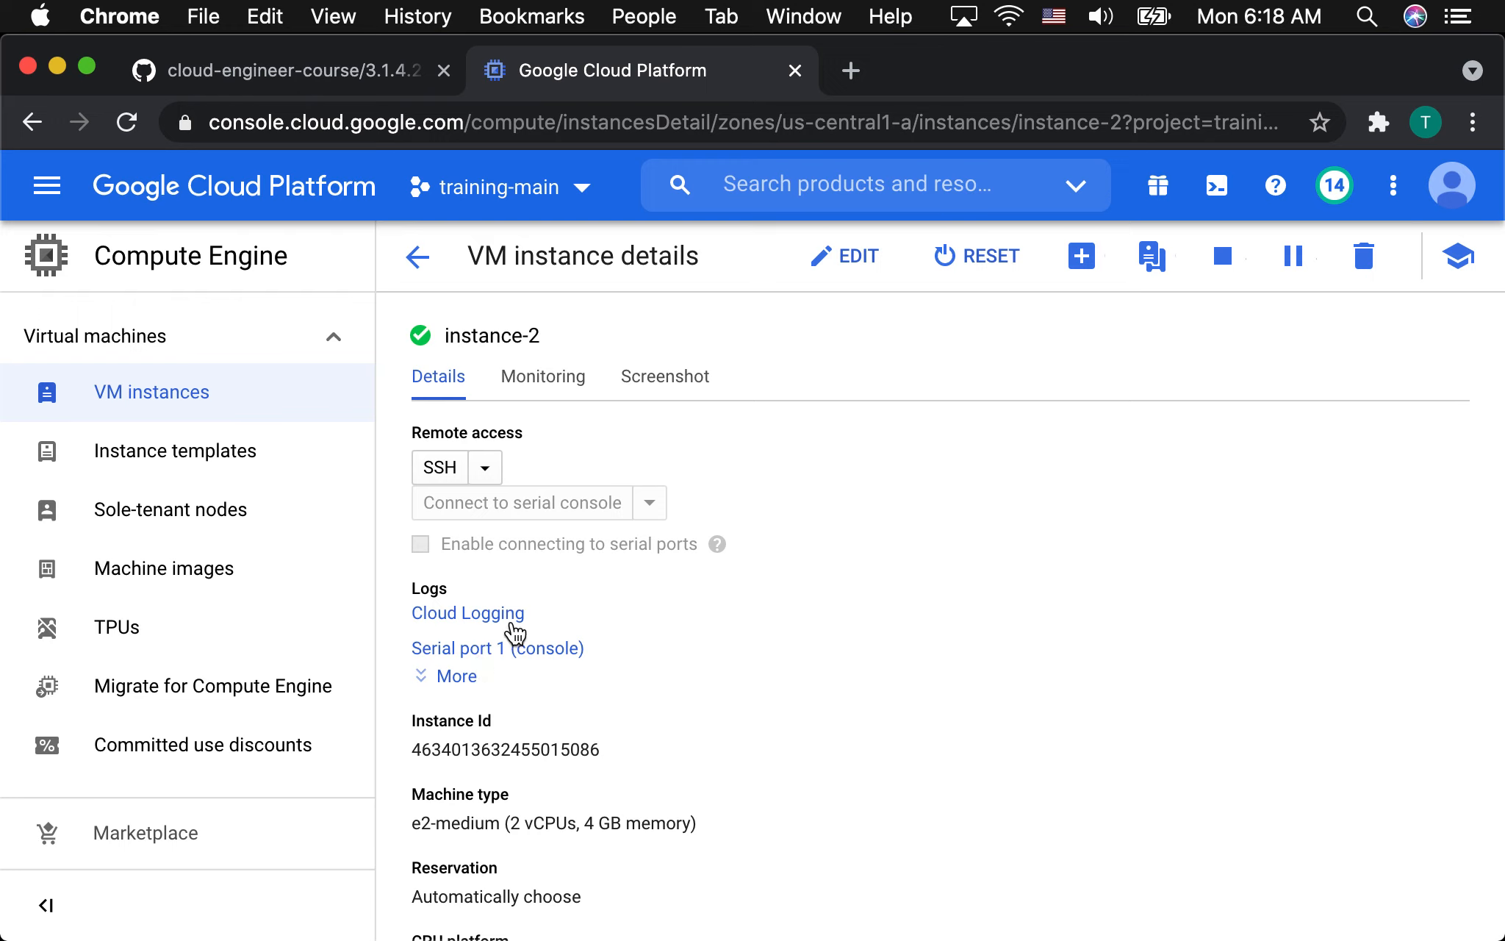
pyautogui.click(416, 257)
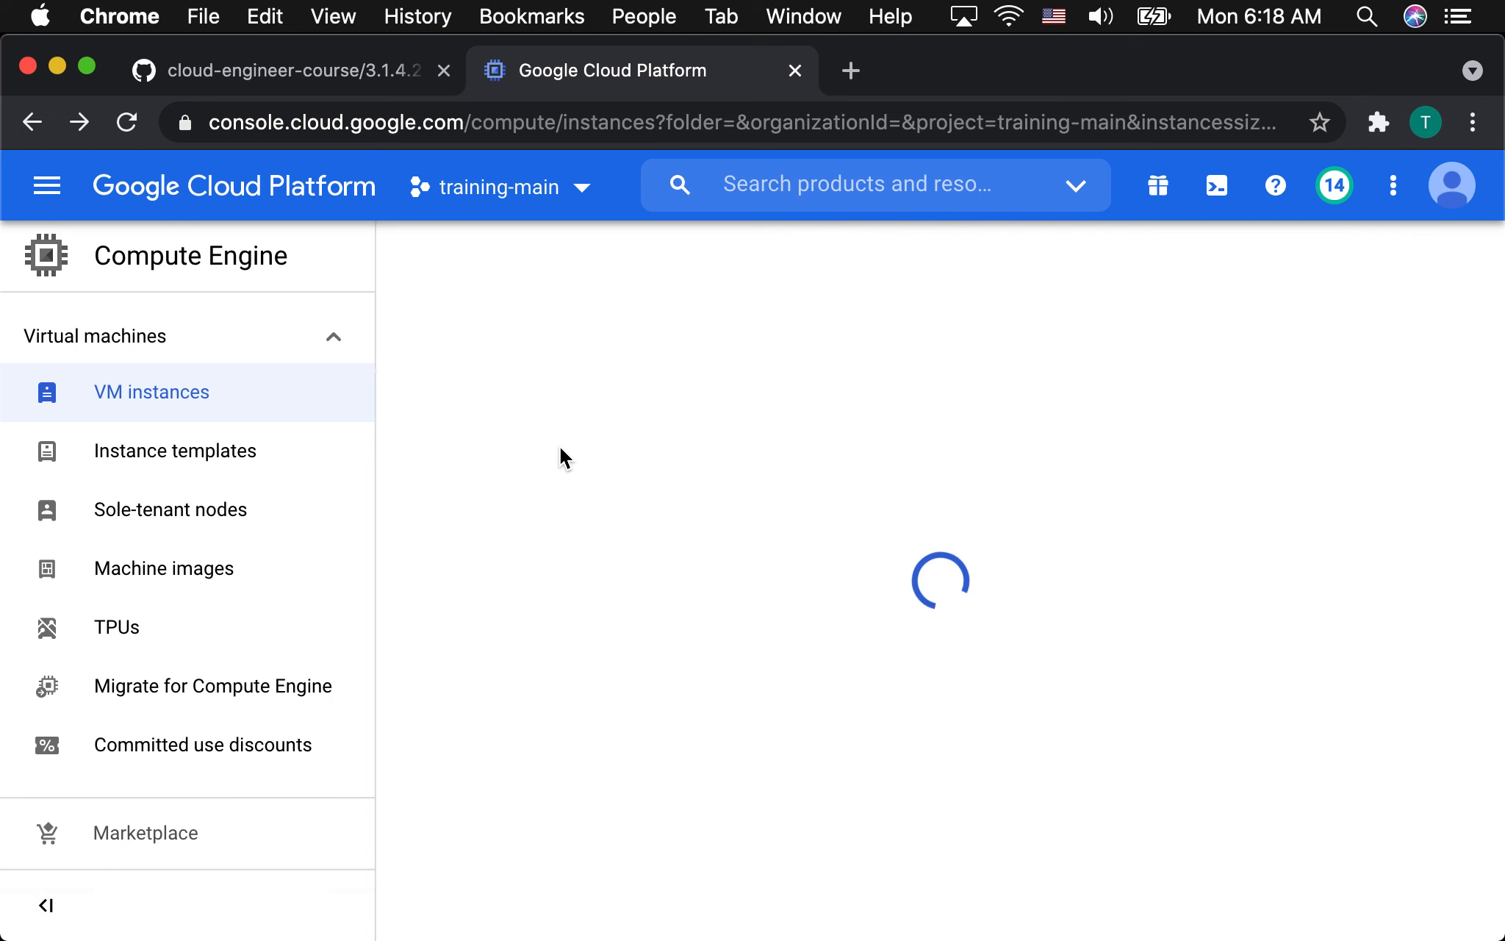
# Open instance-1's details and examine its Cloud Logging entries in Logs Explorer.
pyautogui.click(479, 606)
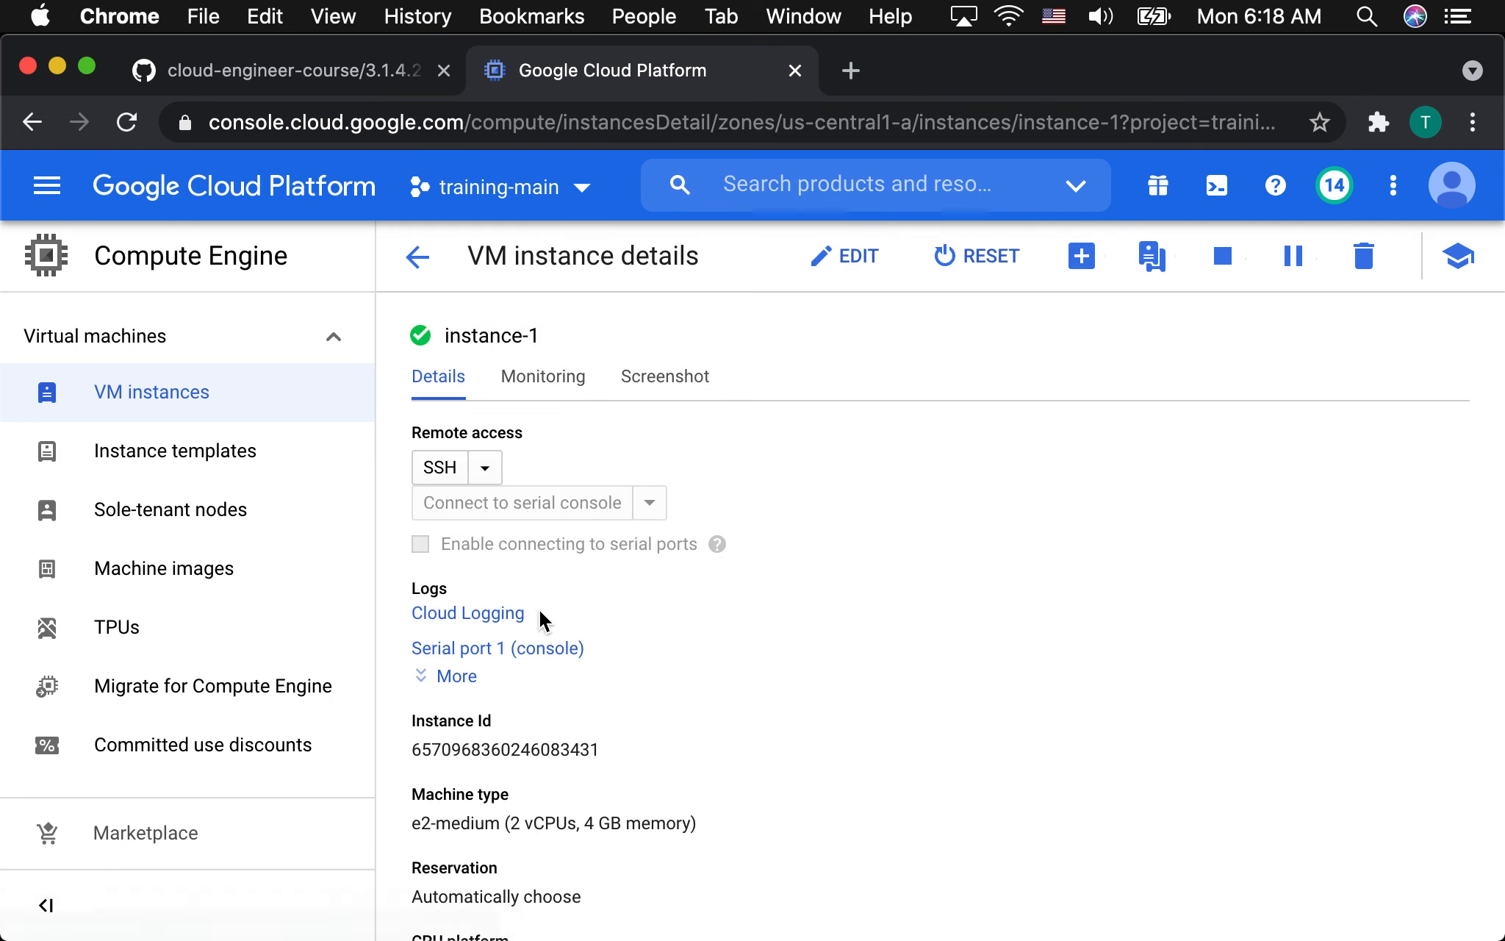
pyautogui.click(459, 611)
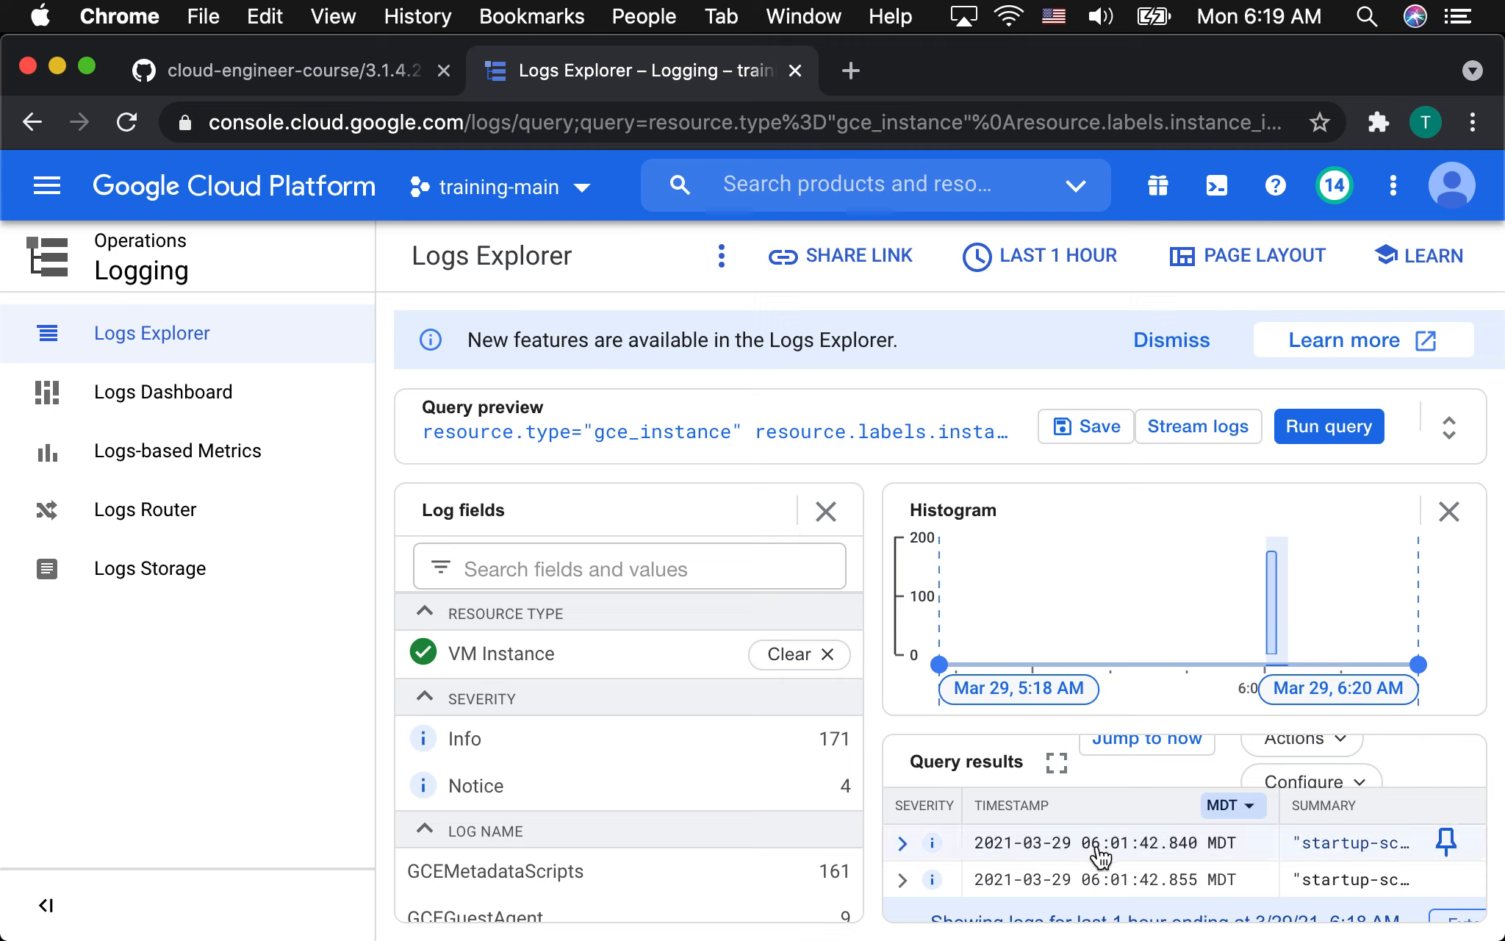
pyautogui.scroll(-2, 1099, 851)
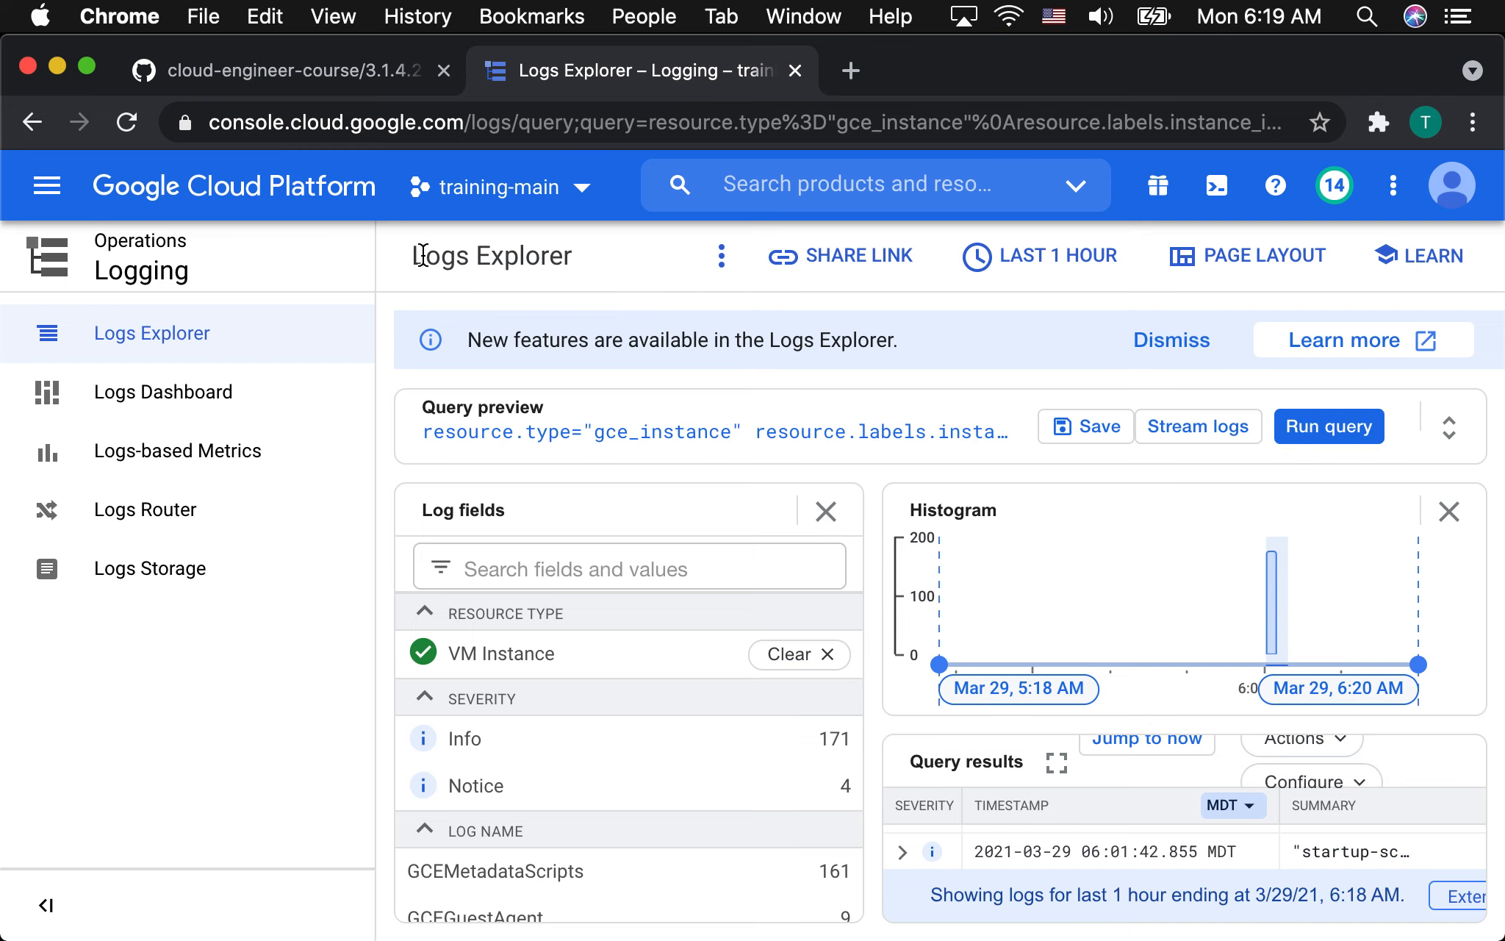
# Return to the Compute Engine VM instances list, dismiss the Zonal DNS notice and open instance-2's details.
pyautogui.click(32, 122)
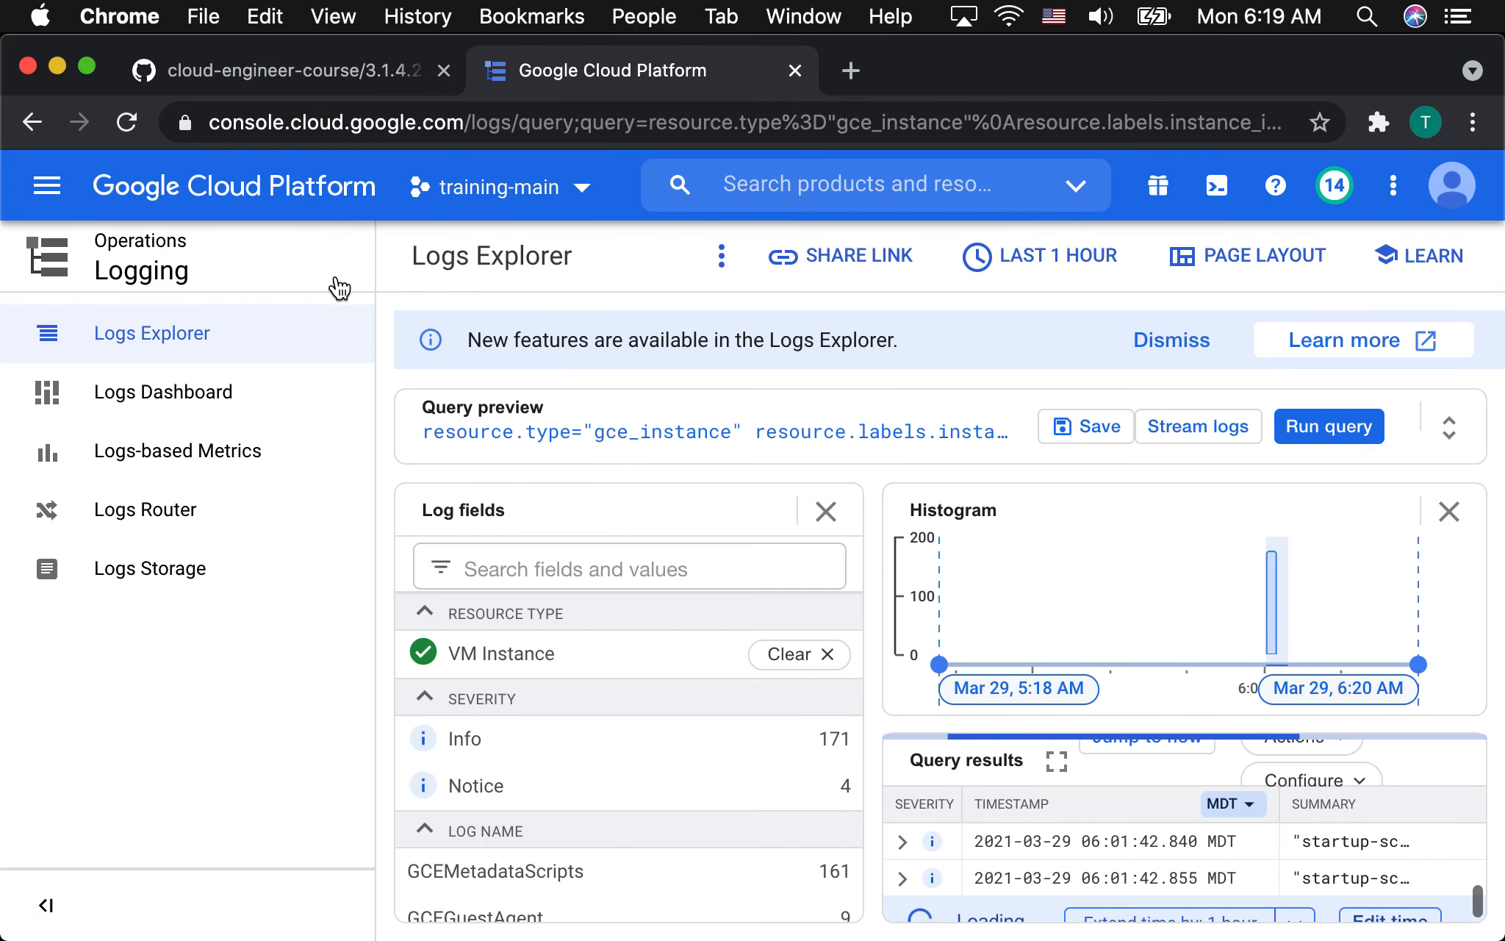
pyautogui.click(47, 184)
pyautogui.moveTo(105, 285)
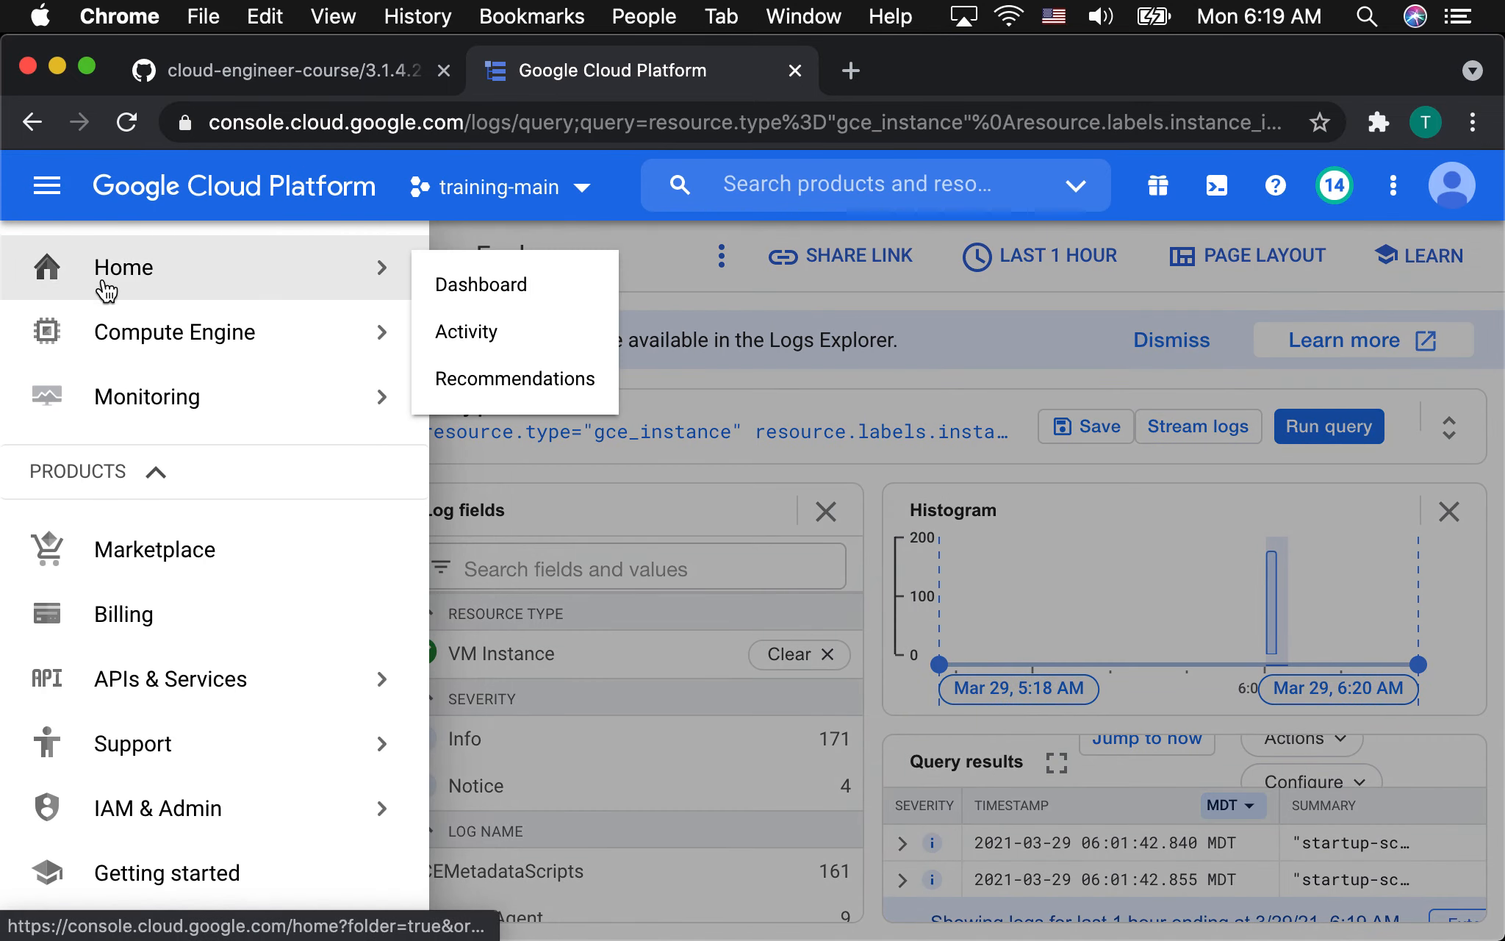
pyautogui.moveTo(235, 330)
pyautogui.click(494, 304)
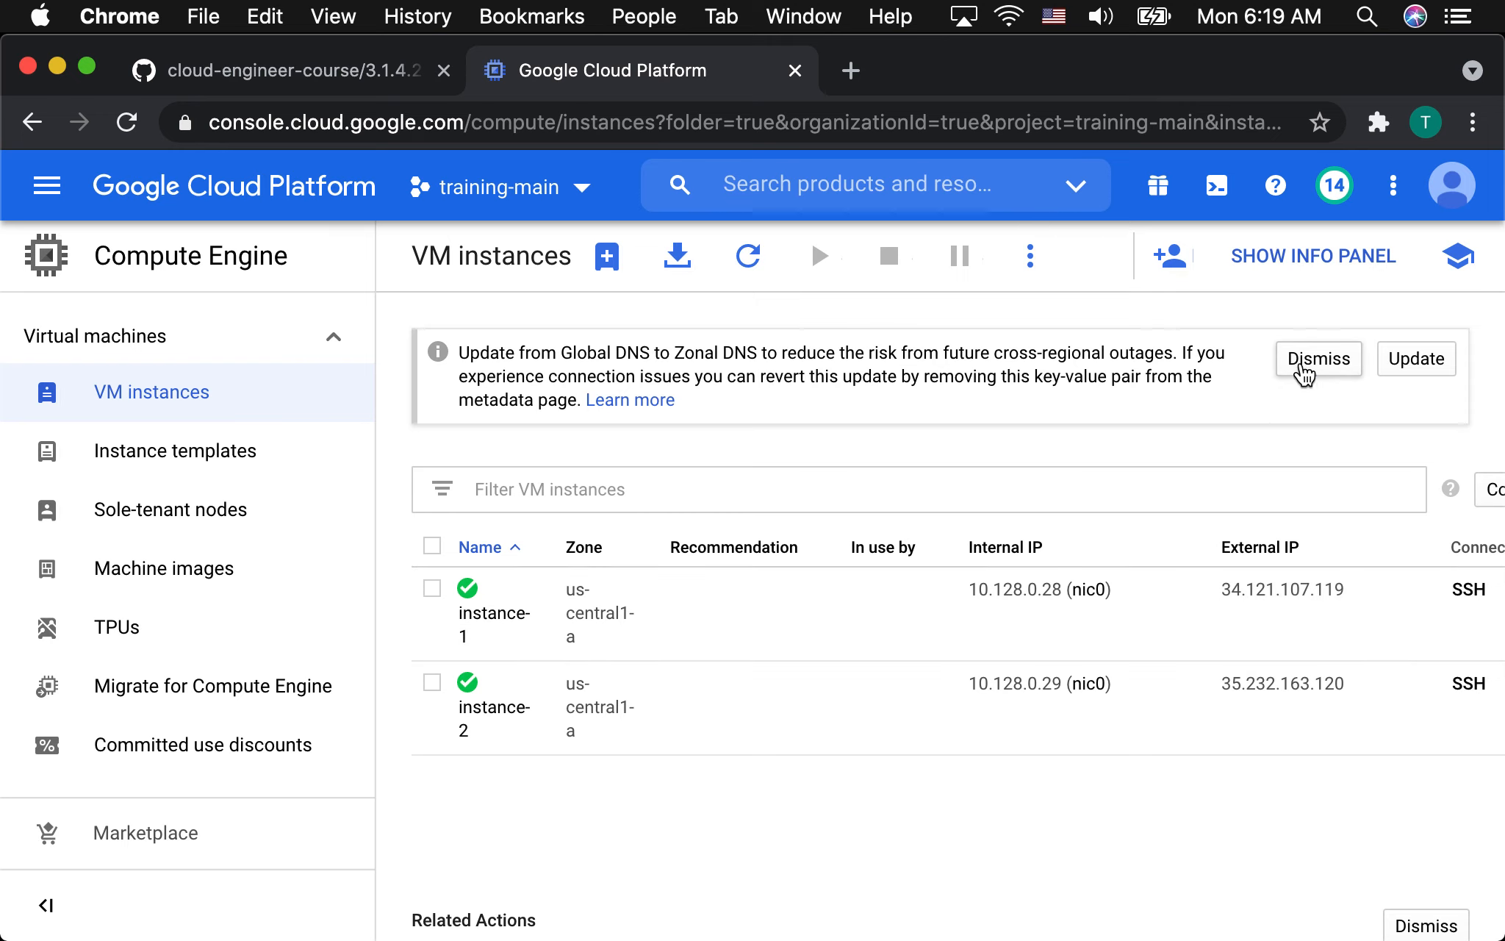
pyautogui.click(1303, 371)
pyautogui.click(491, 599)
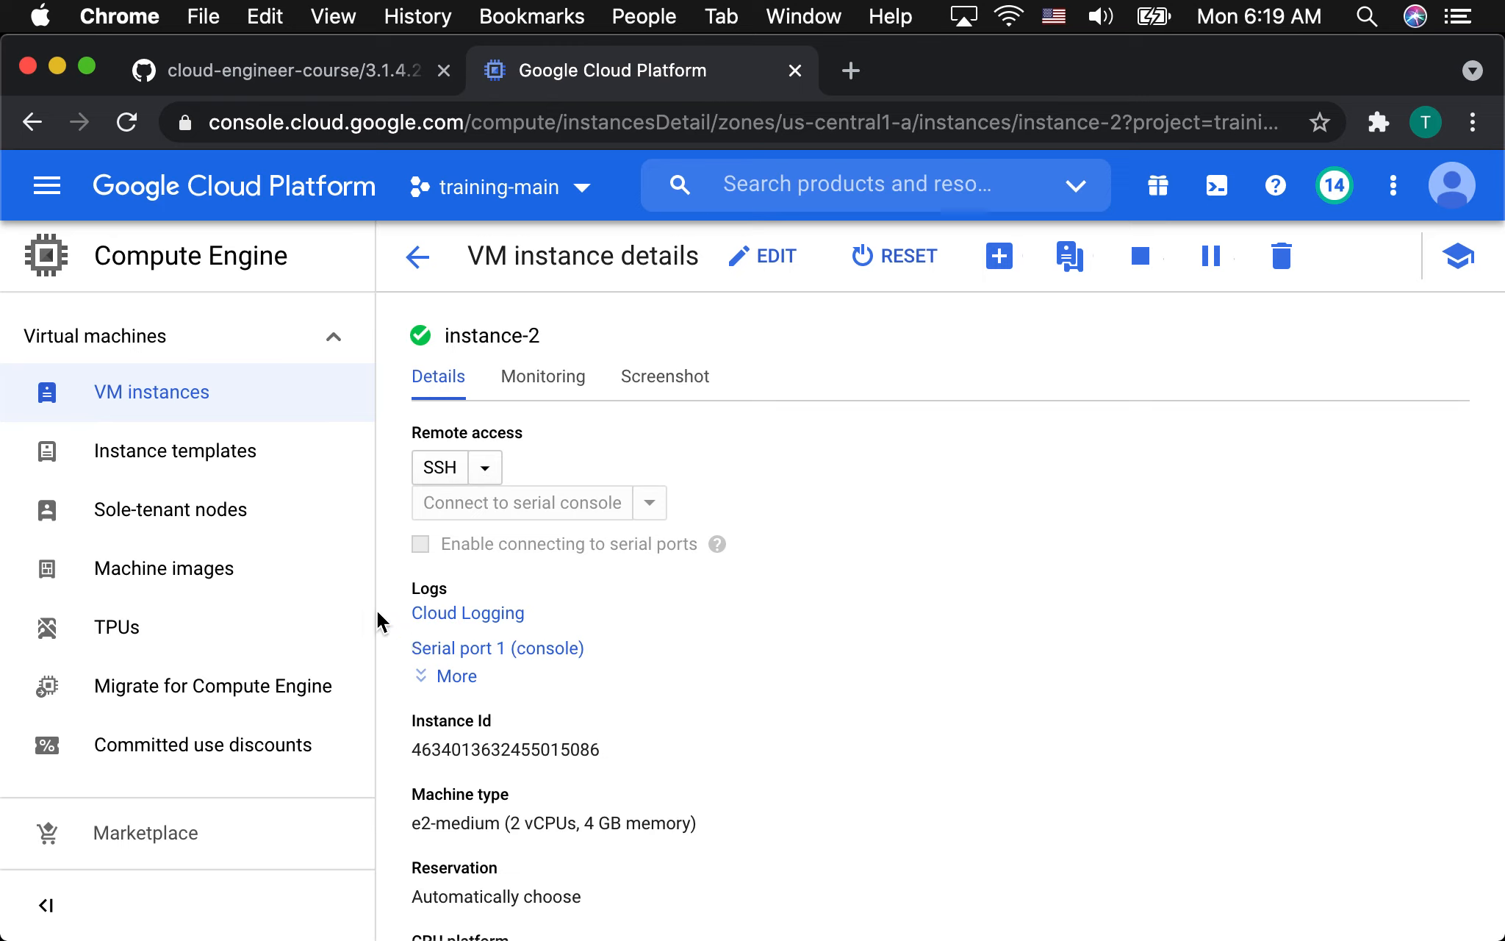
# Open instance-2's Serial port 1 (console) log and examine the startup script and agent output.
pyautogui.click(452, 677)
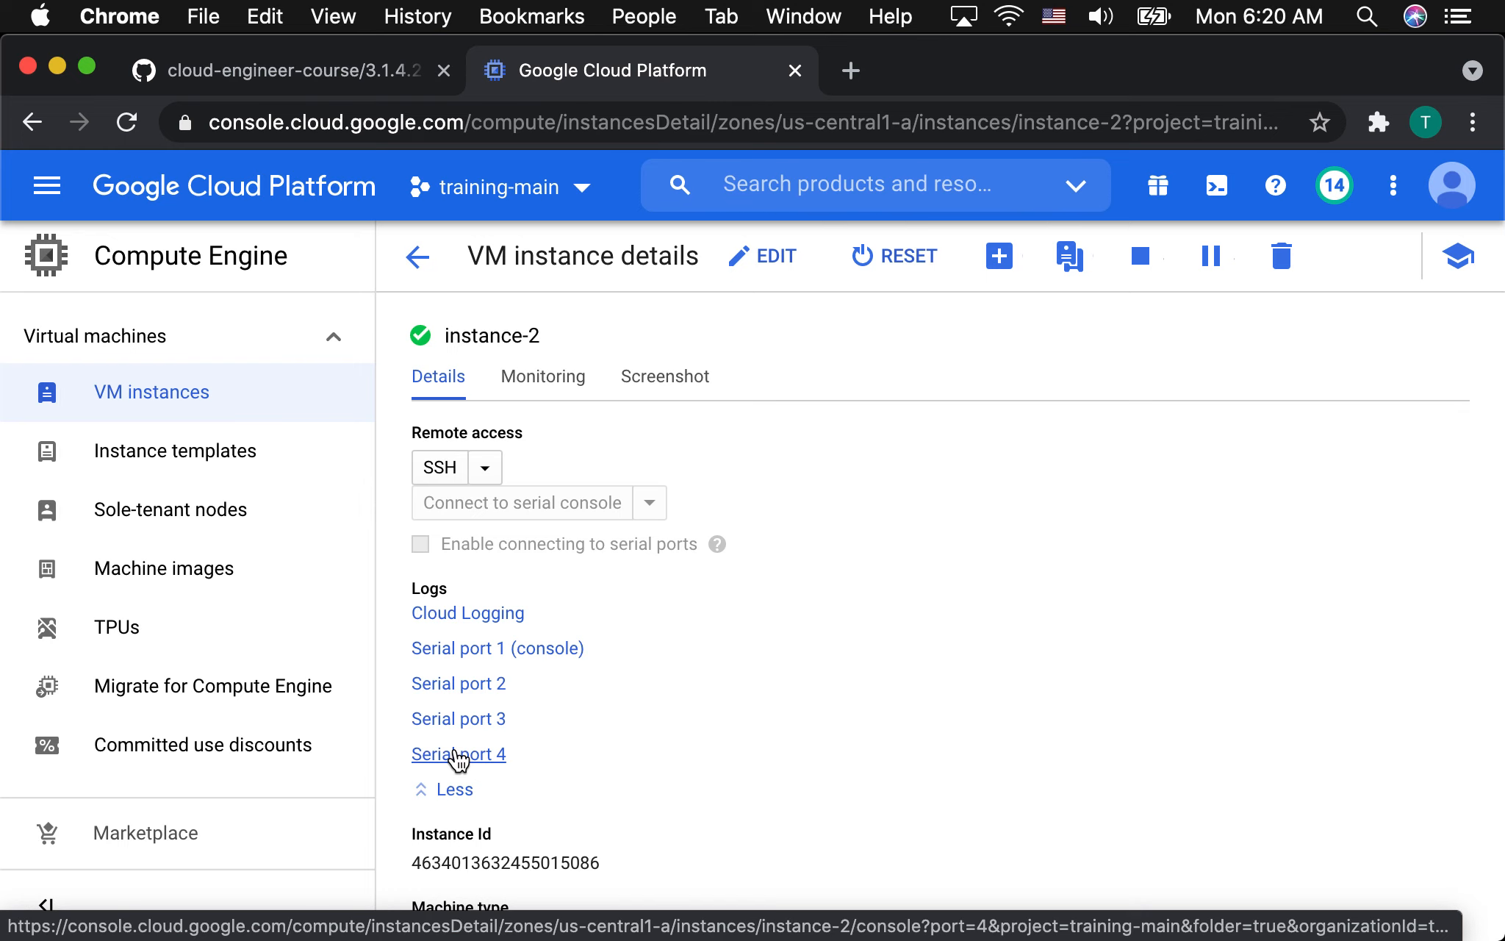
pyautogui.click(475, 650)
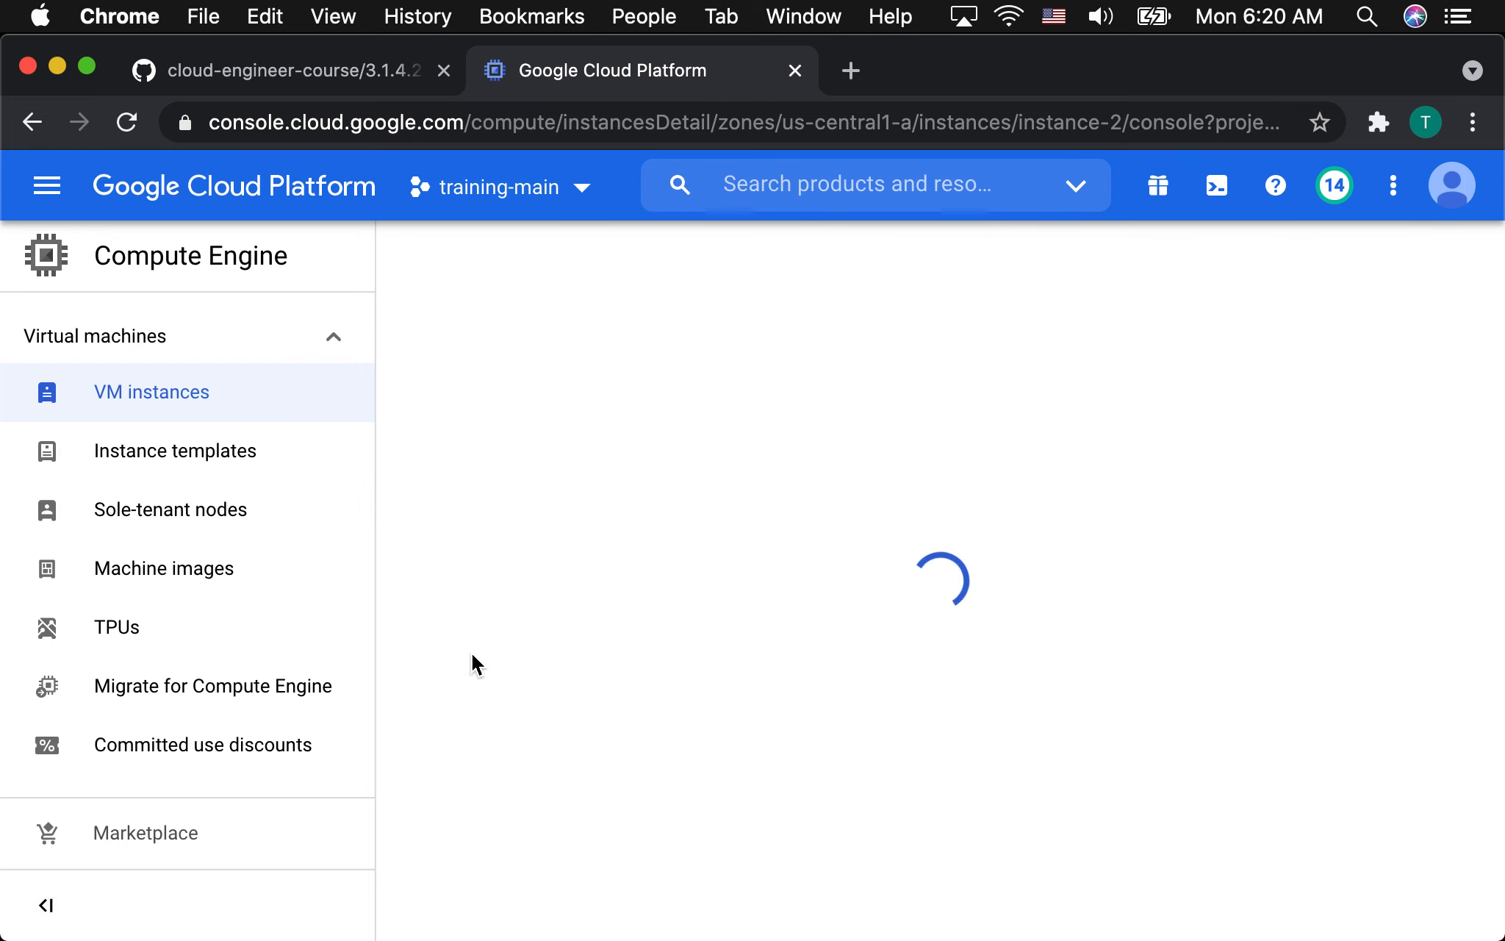
pyautogui.scroll(20, 703, 601)
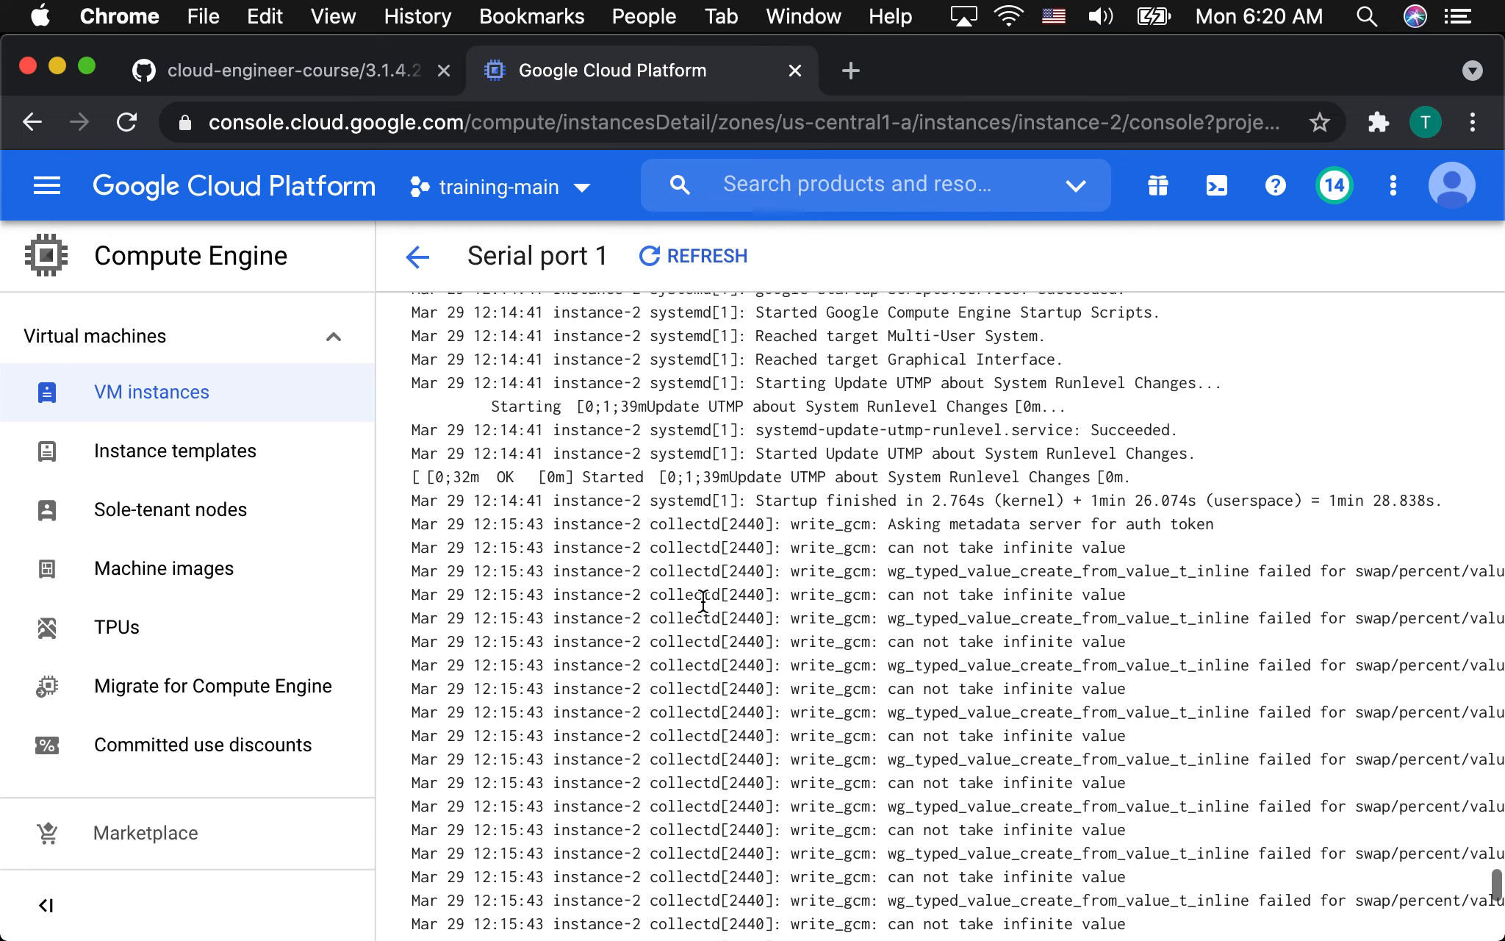
pyautogui.scroll(15, 704, 601)
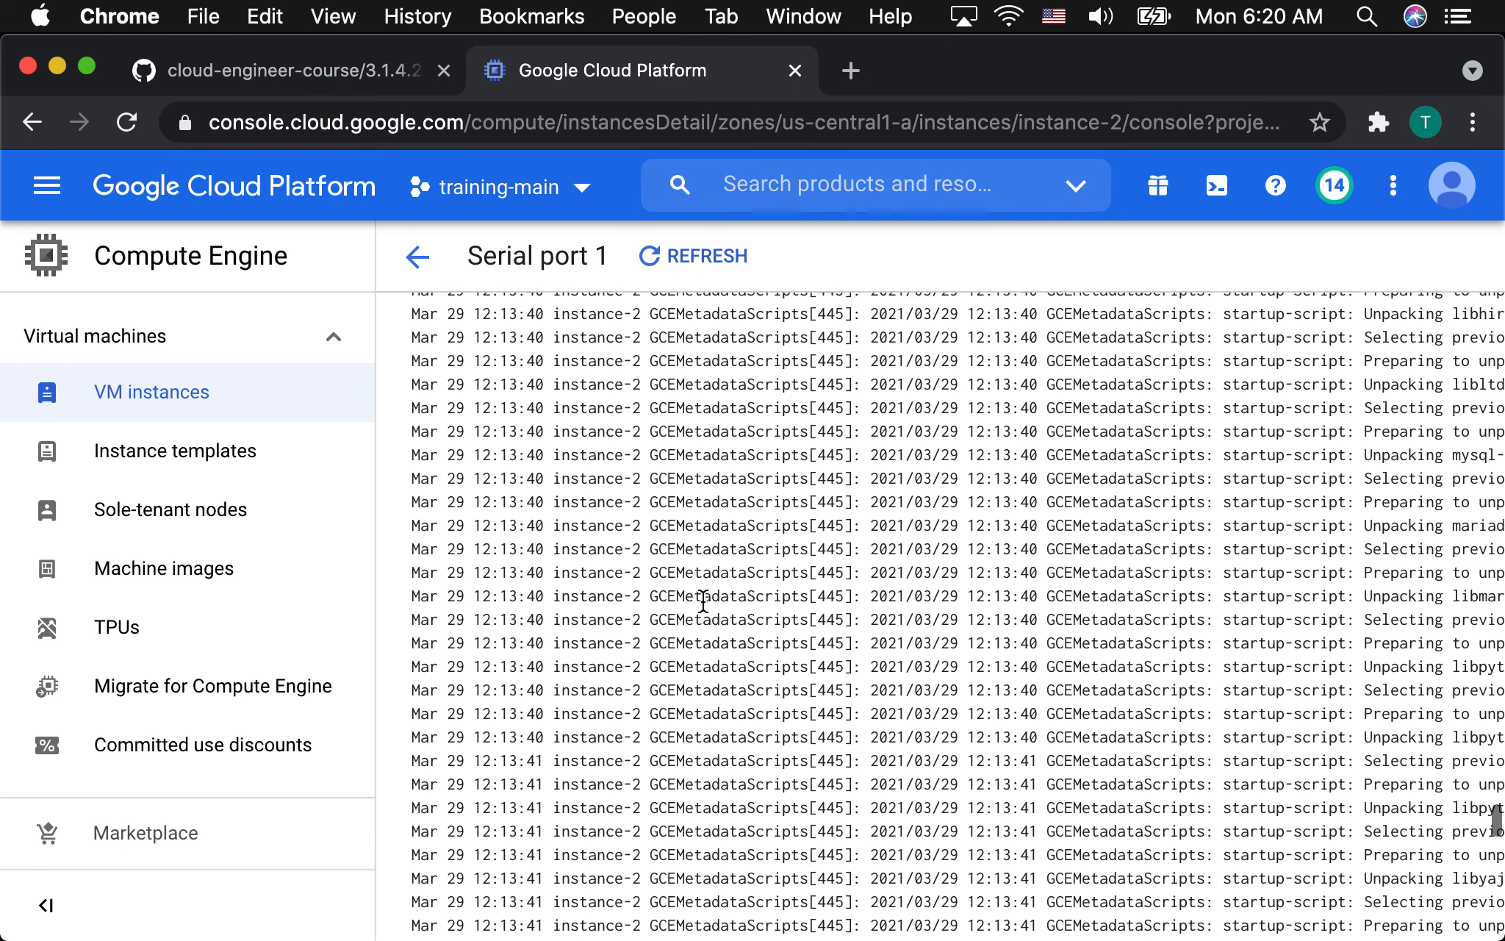
pyautogui.scroll(-15, 704, 601)
pyautogui.scroll(-5, 703, 600)
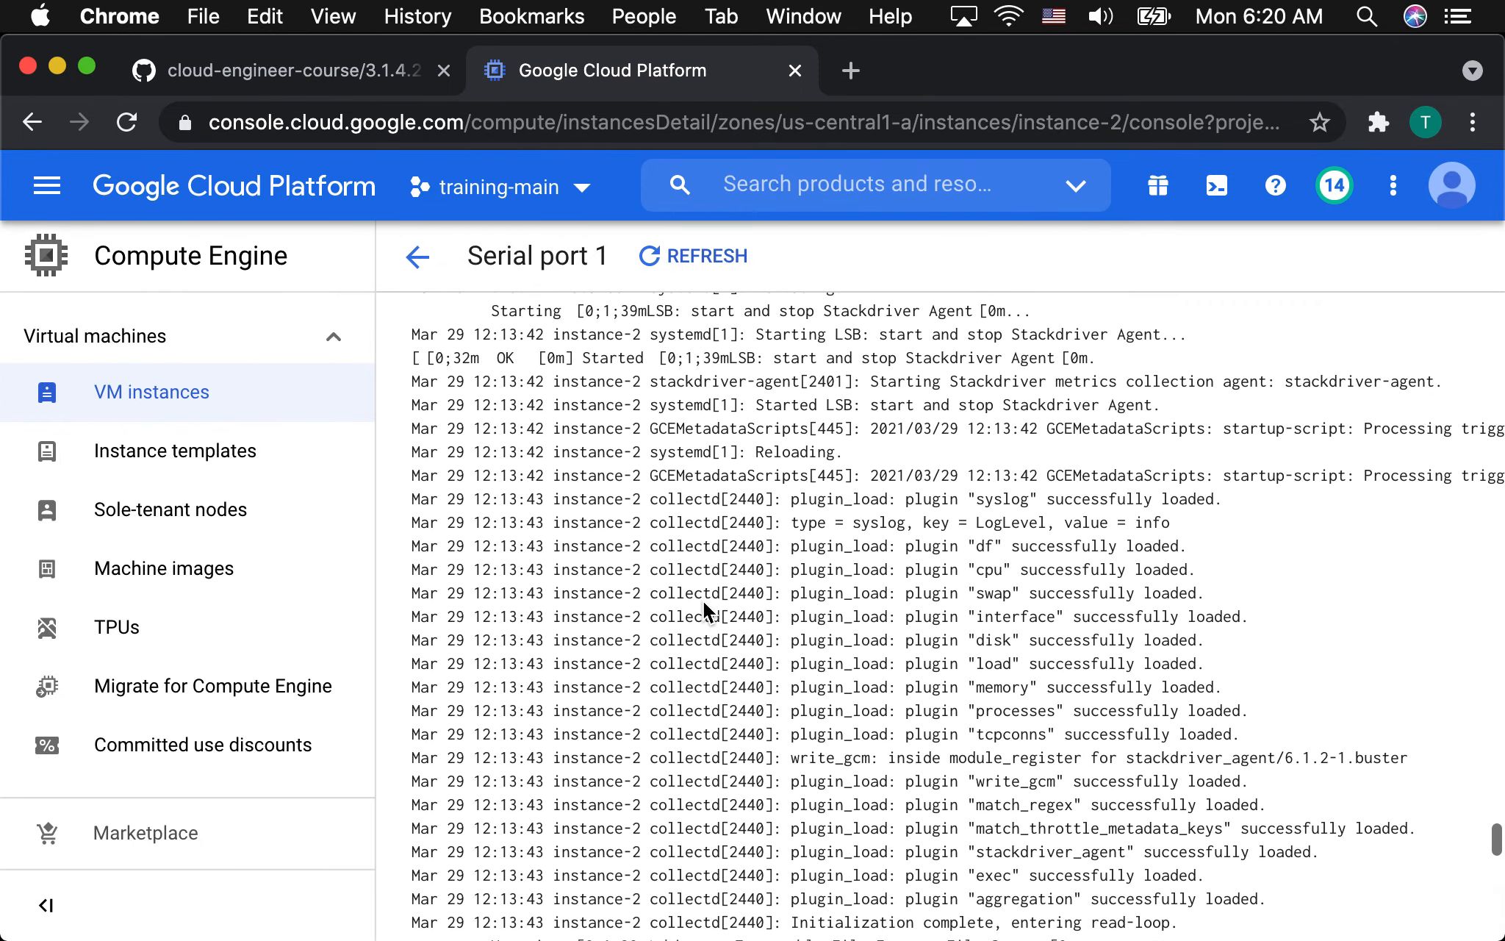
# Return to instance-2's details and open its Cloud Logging entries in Logs Explorer.
pyautogui.click(420, 269)
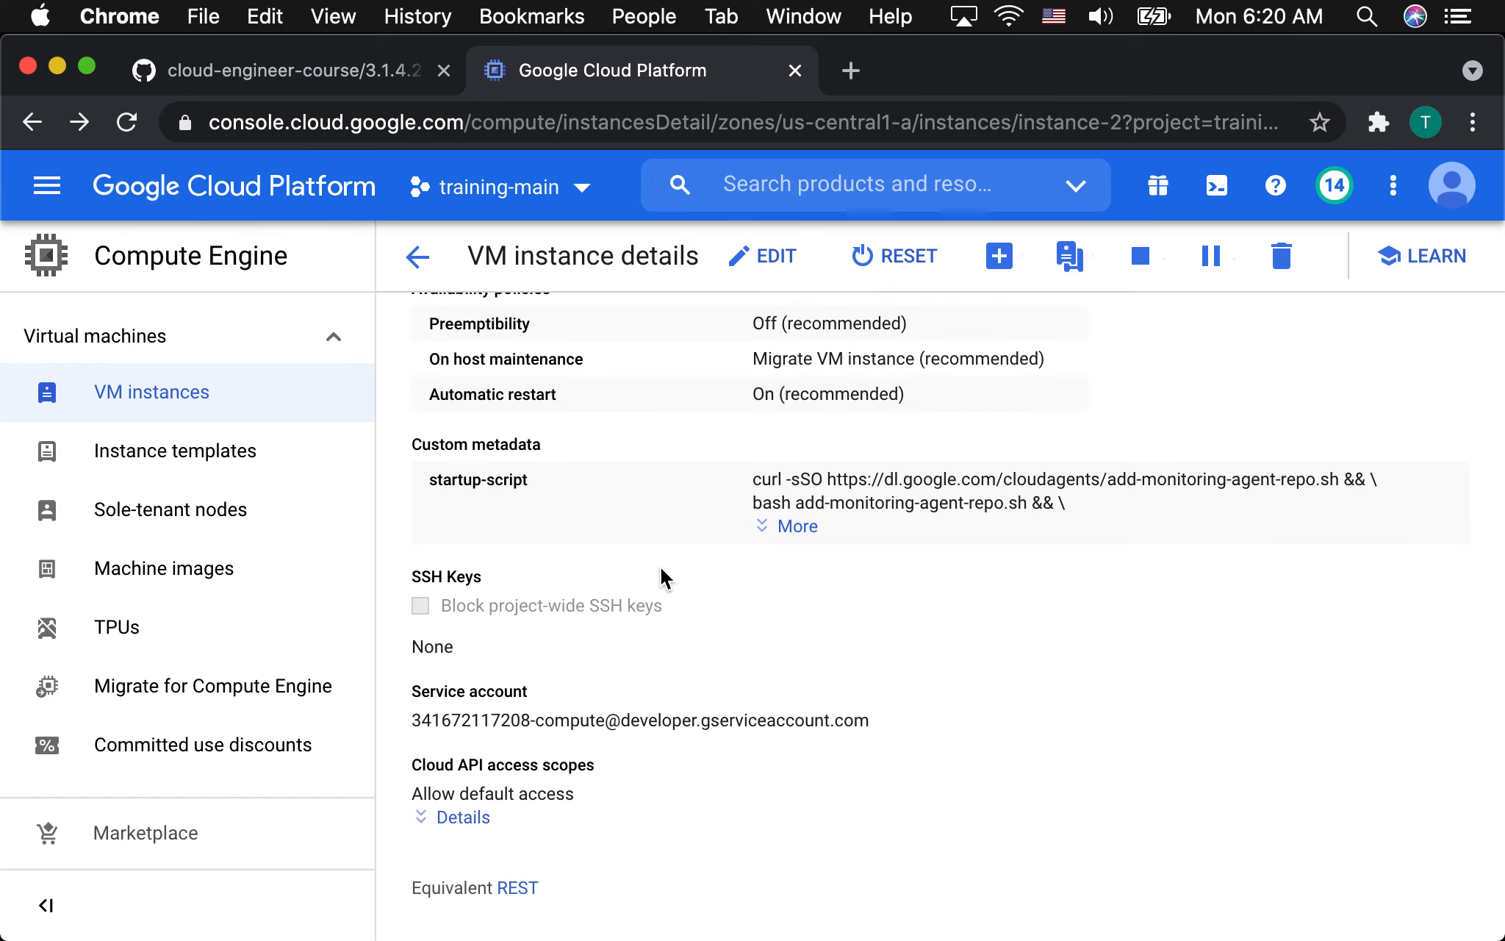
pyautogui.scroll(20, 660, 577)
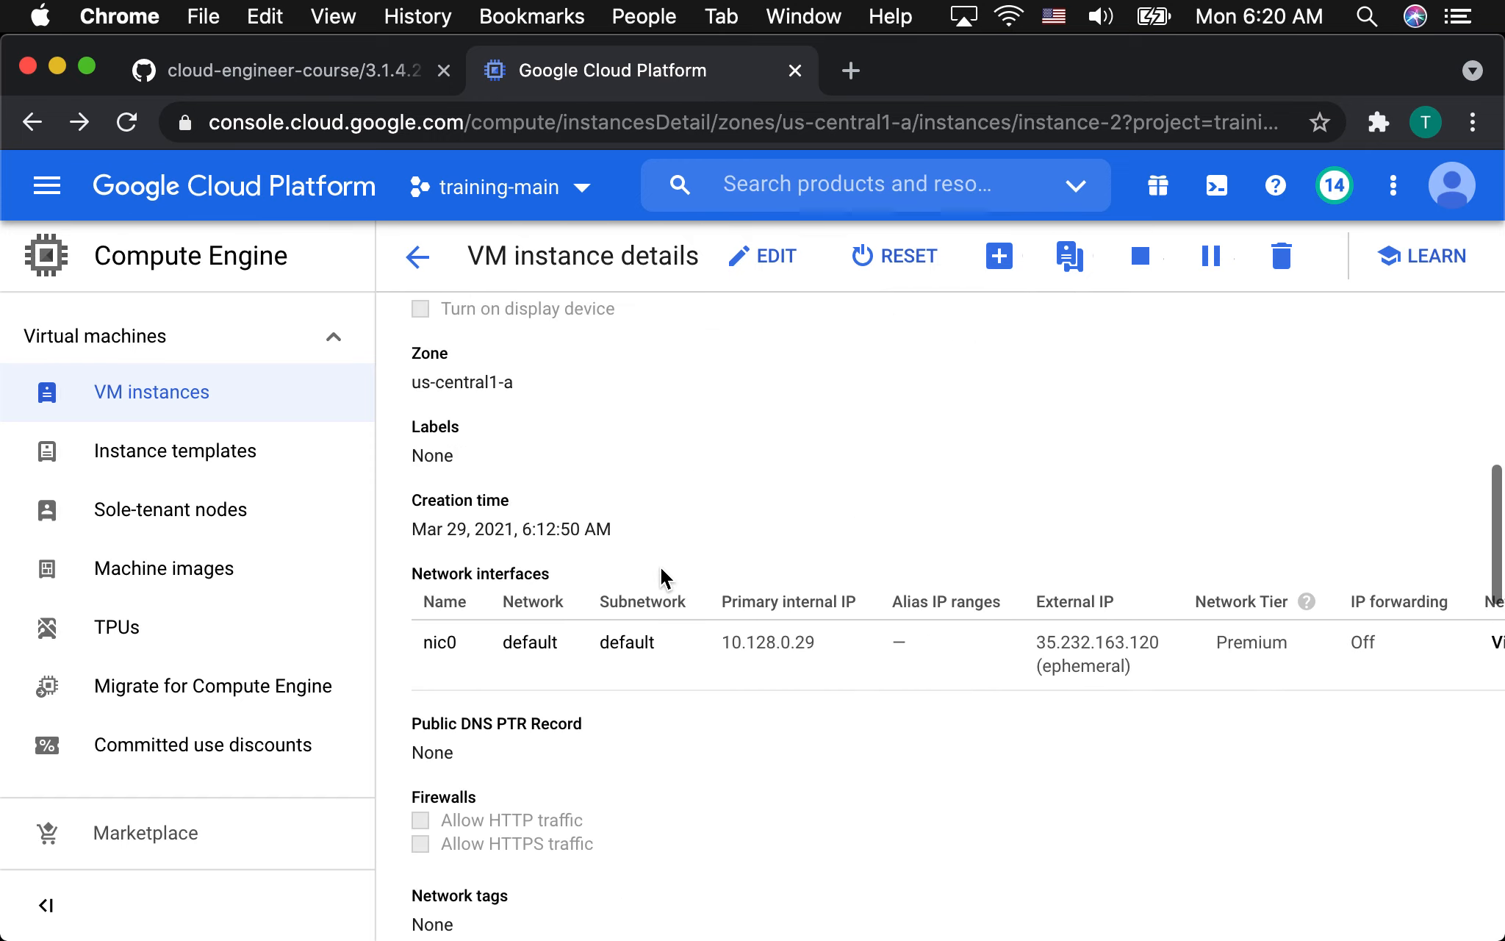
pyautogui.scroll(2, 660, 577)
pyautogui.click(470, 613)
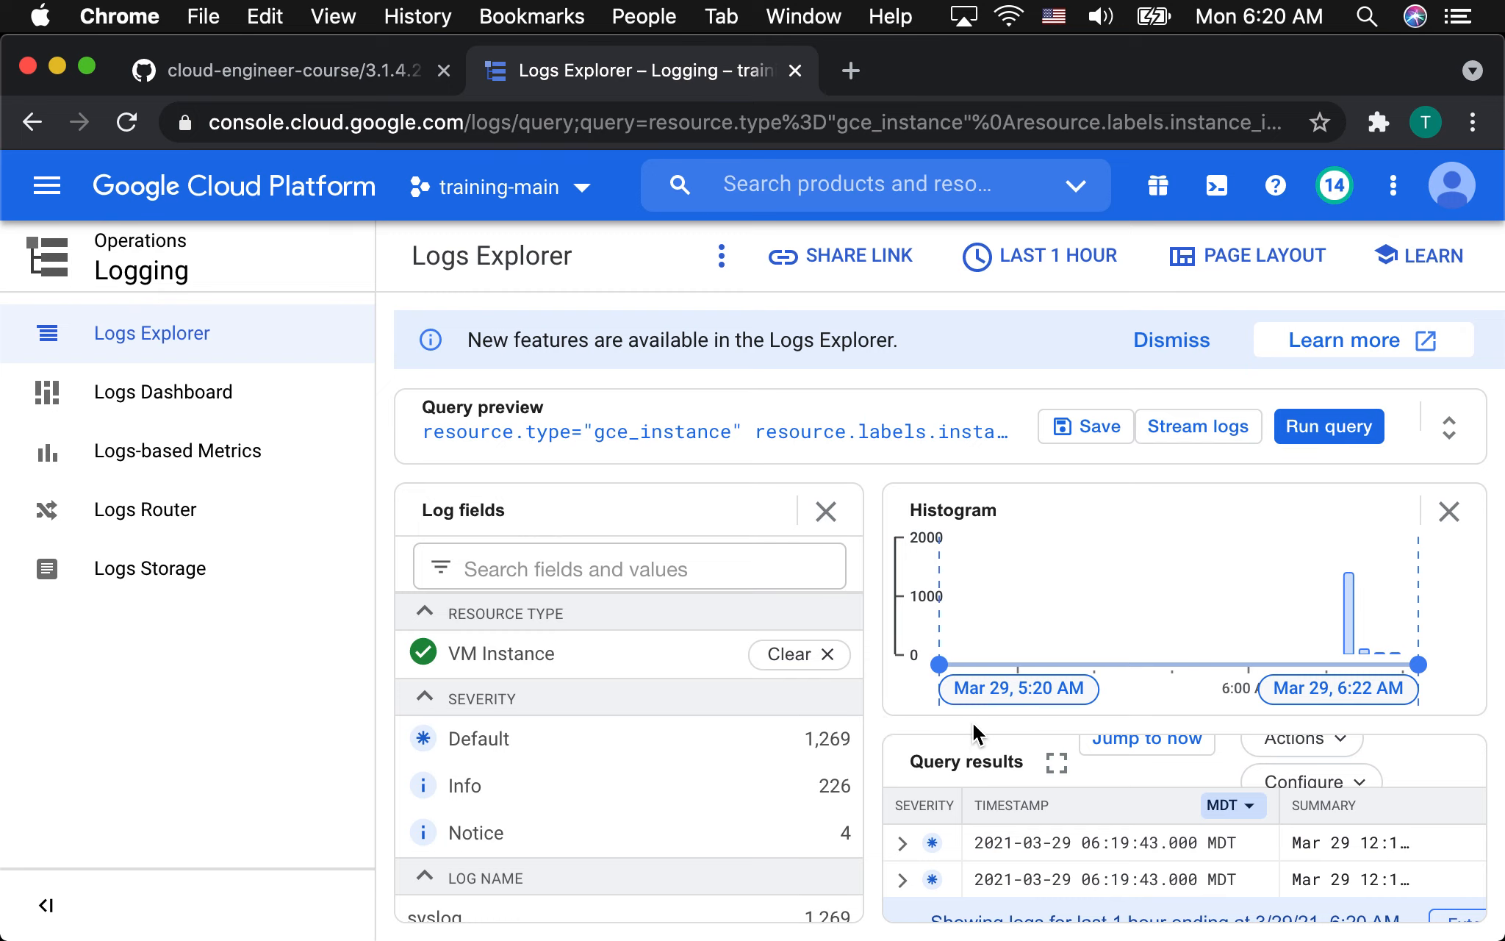
# Close the Histogram and Log fields panes and expand the query preview into the full query builder.
pyautogui.click(1448, 507)
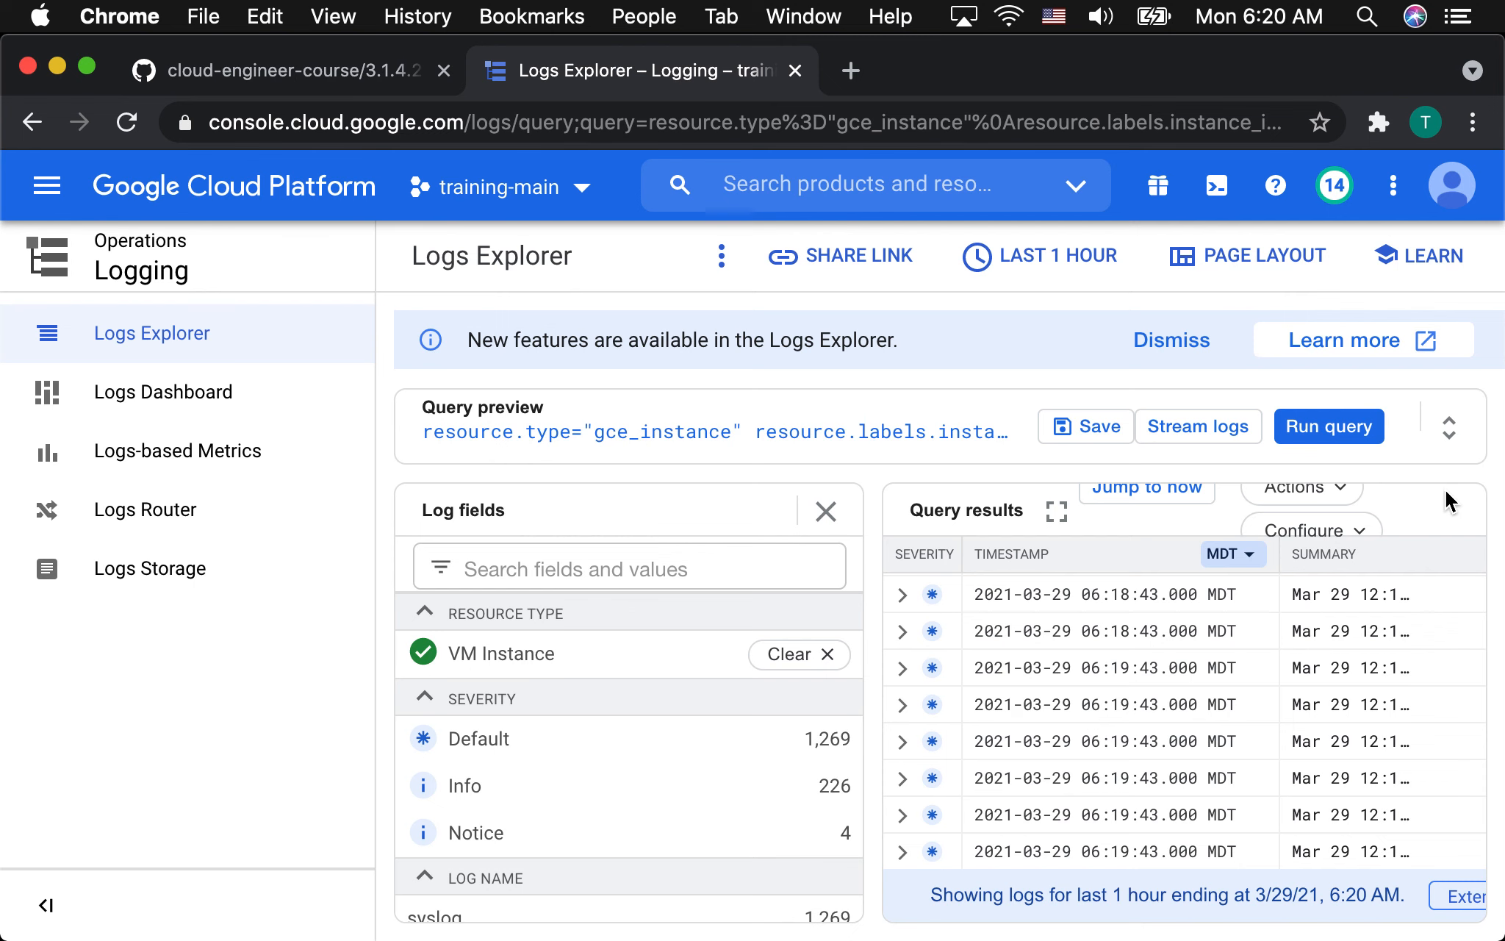
pyautogui.click(826, 511)
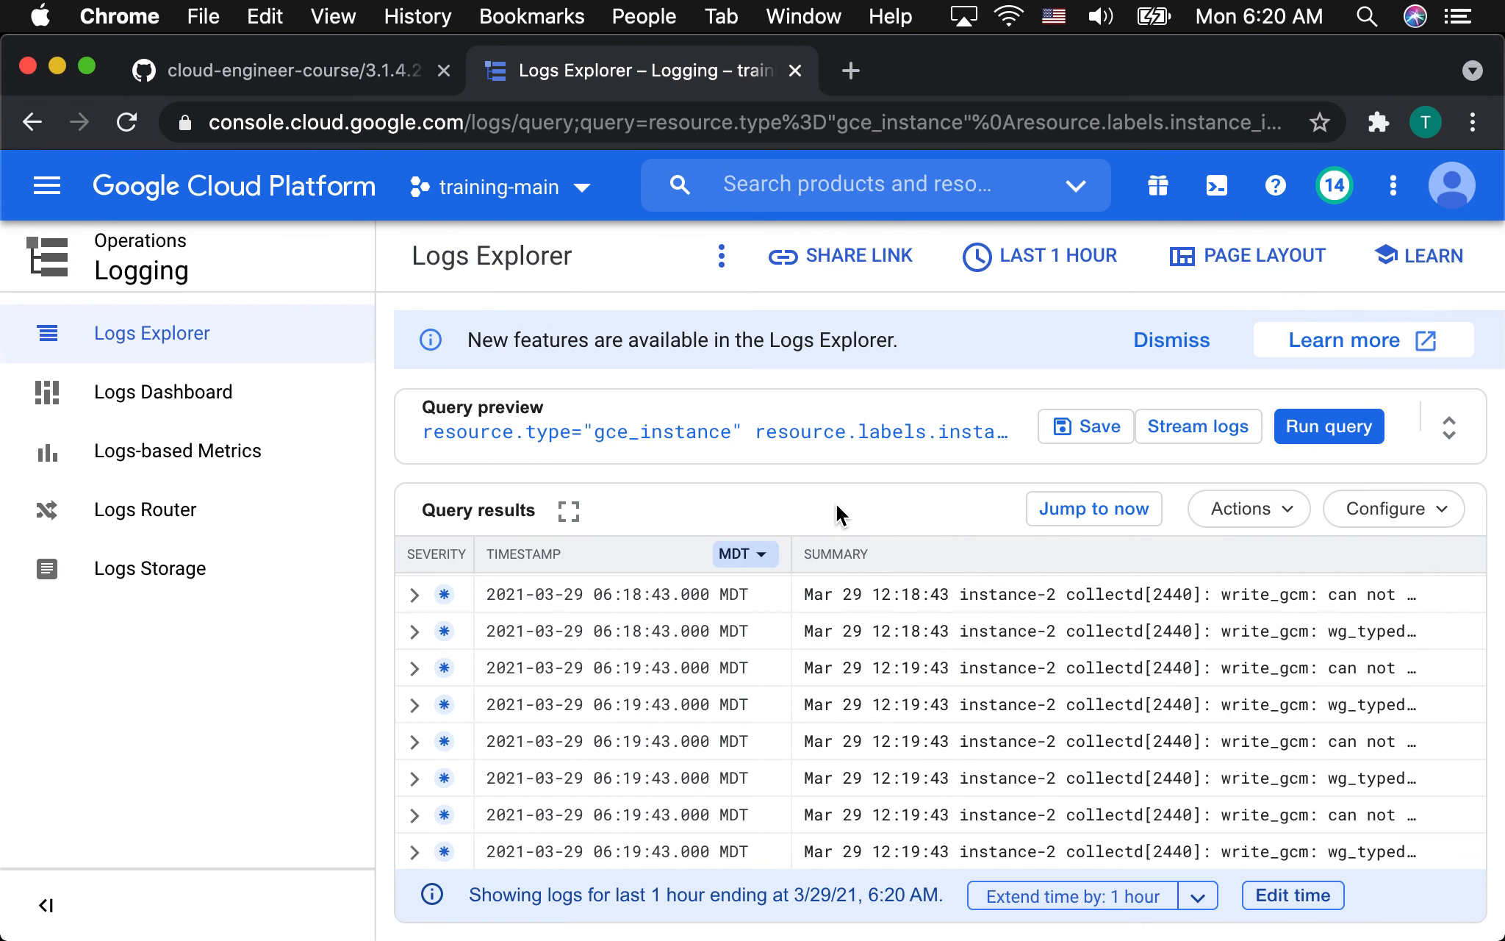
pyautogui.click(715, 441)
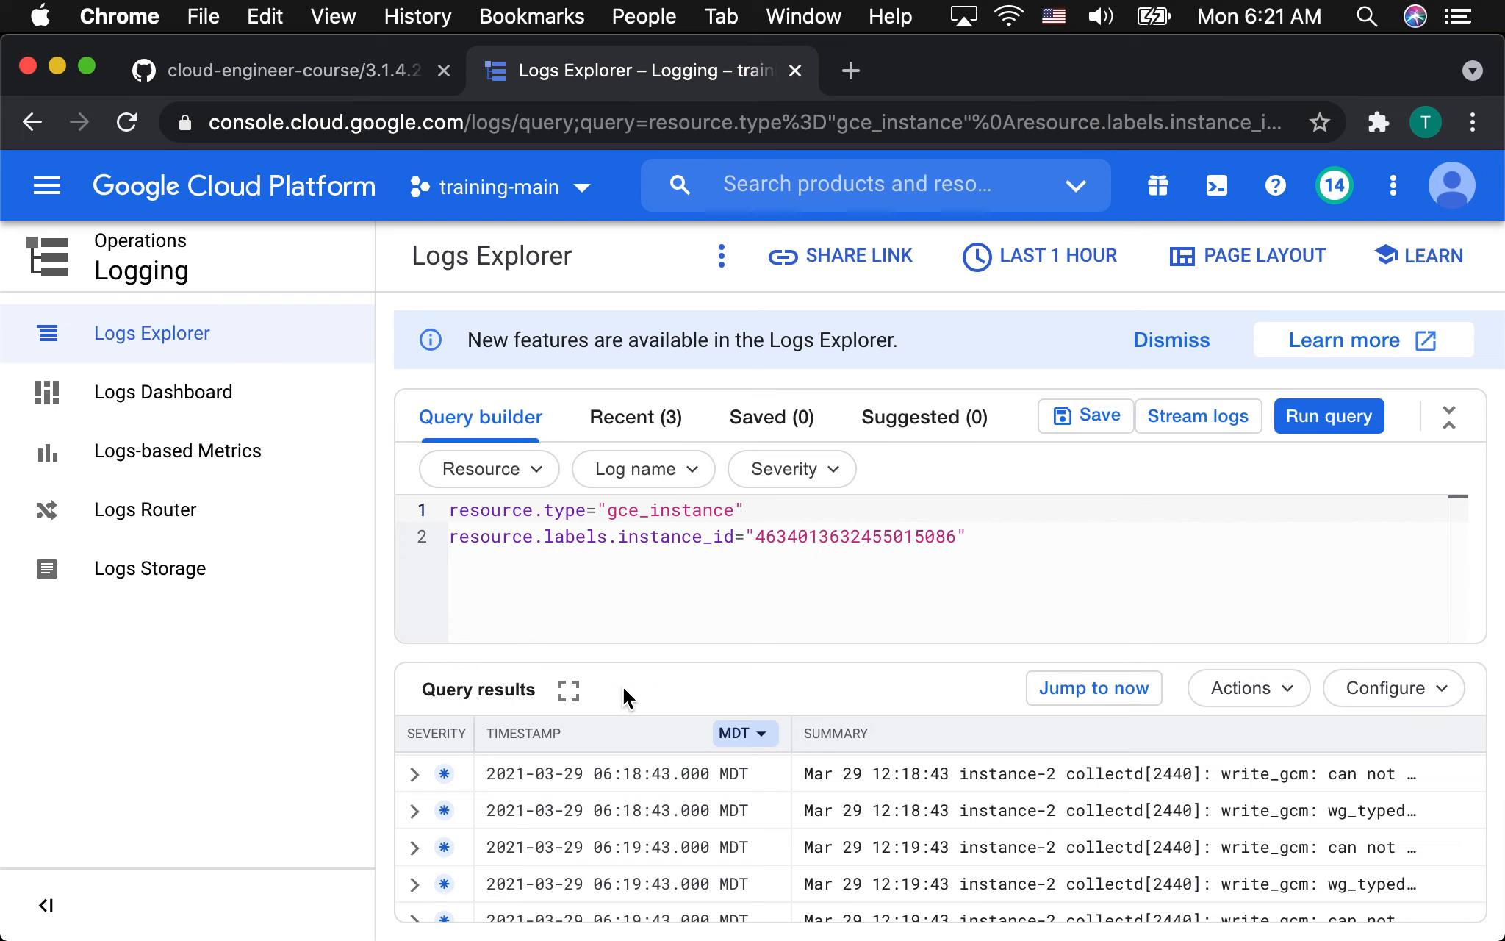
# Expand instance-2's 06:18:43 collectd log entry in the query results and read its fields.
pyautogui.click(411, 775)
pyautogui.scroll(-2, 578, 787)
pyautogui.scroll(-1, 582, 789)
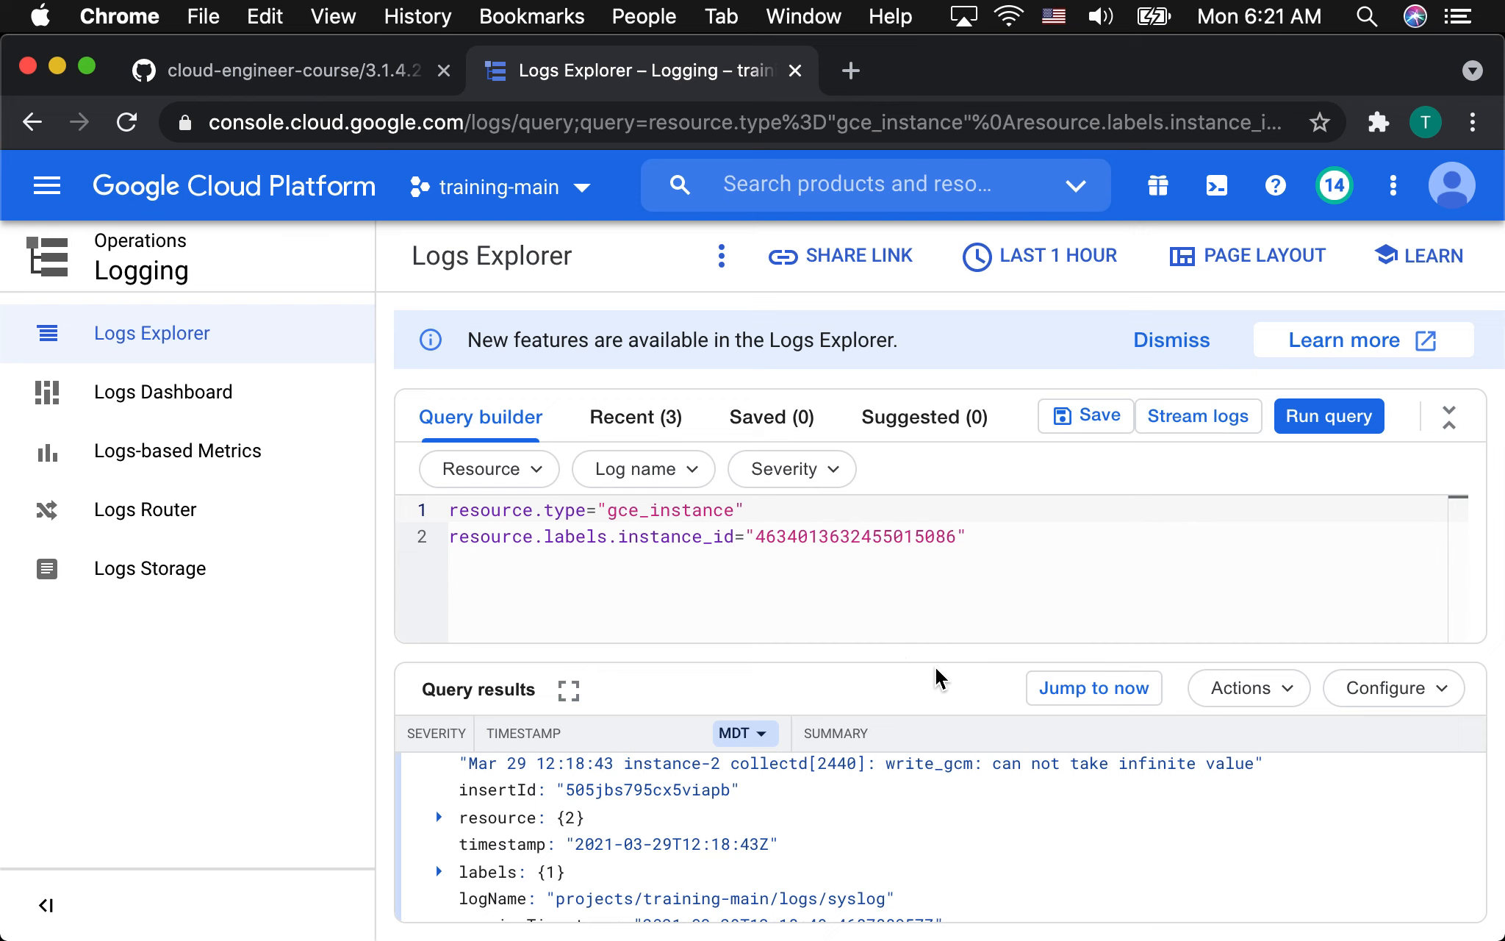
# Reduce the browser page zoom by two levels and review the expanded collectd log entry.
pyautogui.click(1476, 124)
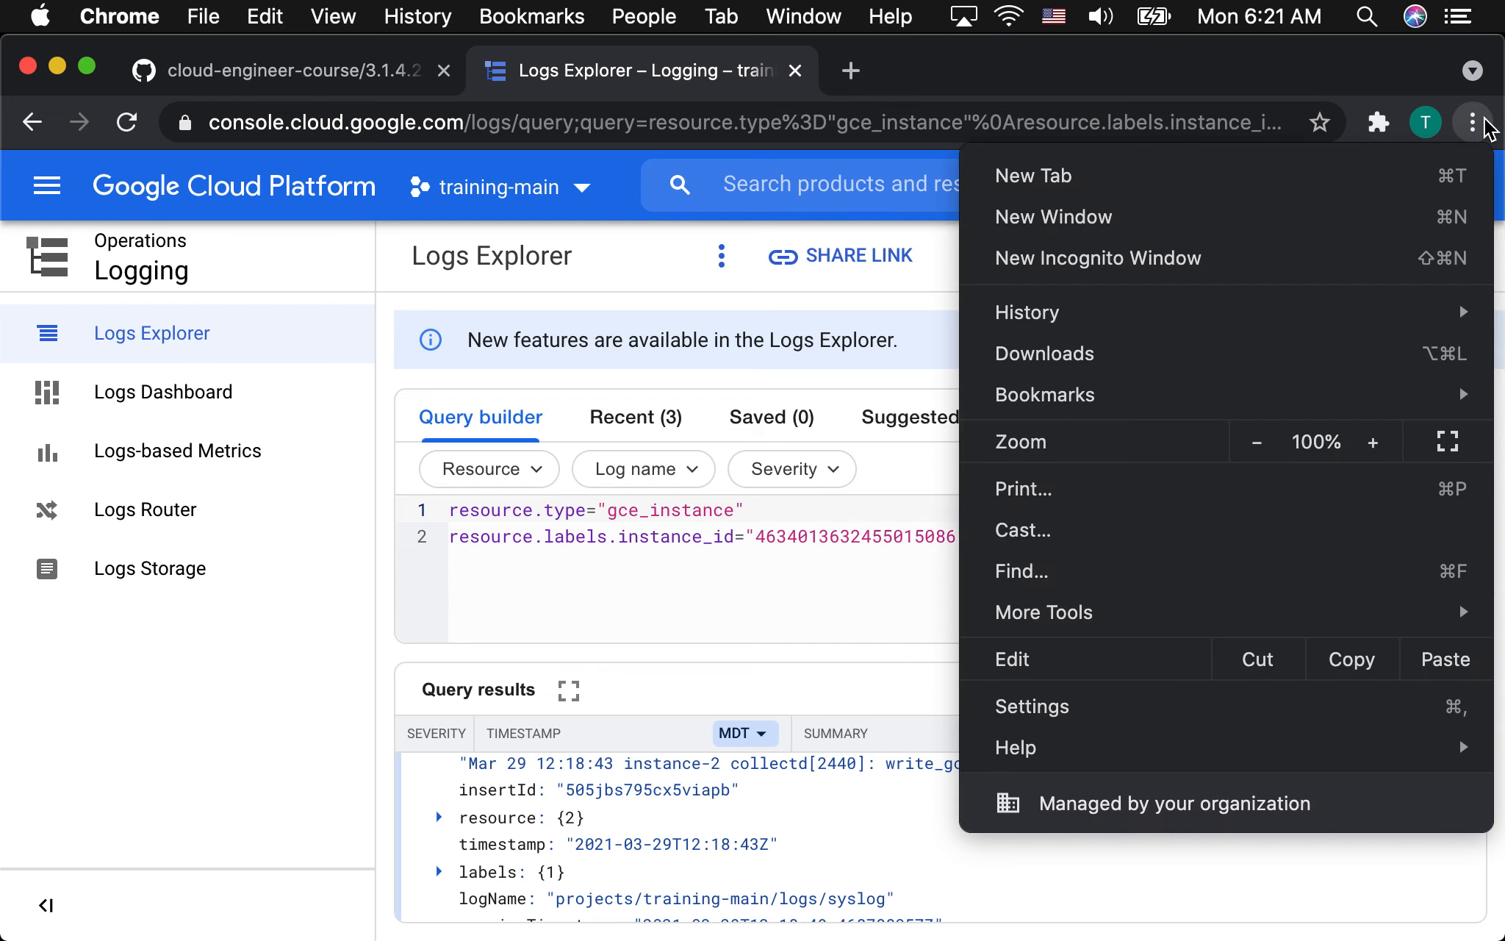
pyautogui.click(1257, 441)
pyautogui.click(1257, 442)
pyautogui.click(763, 685)
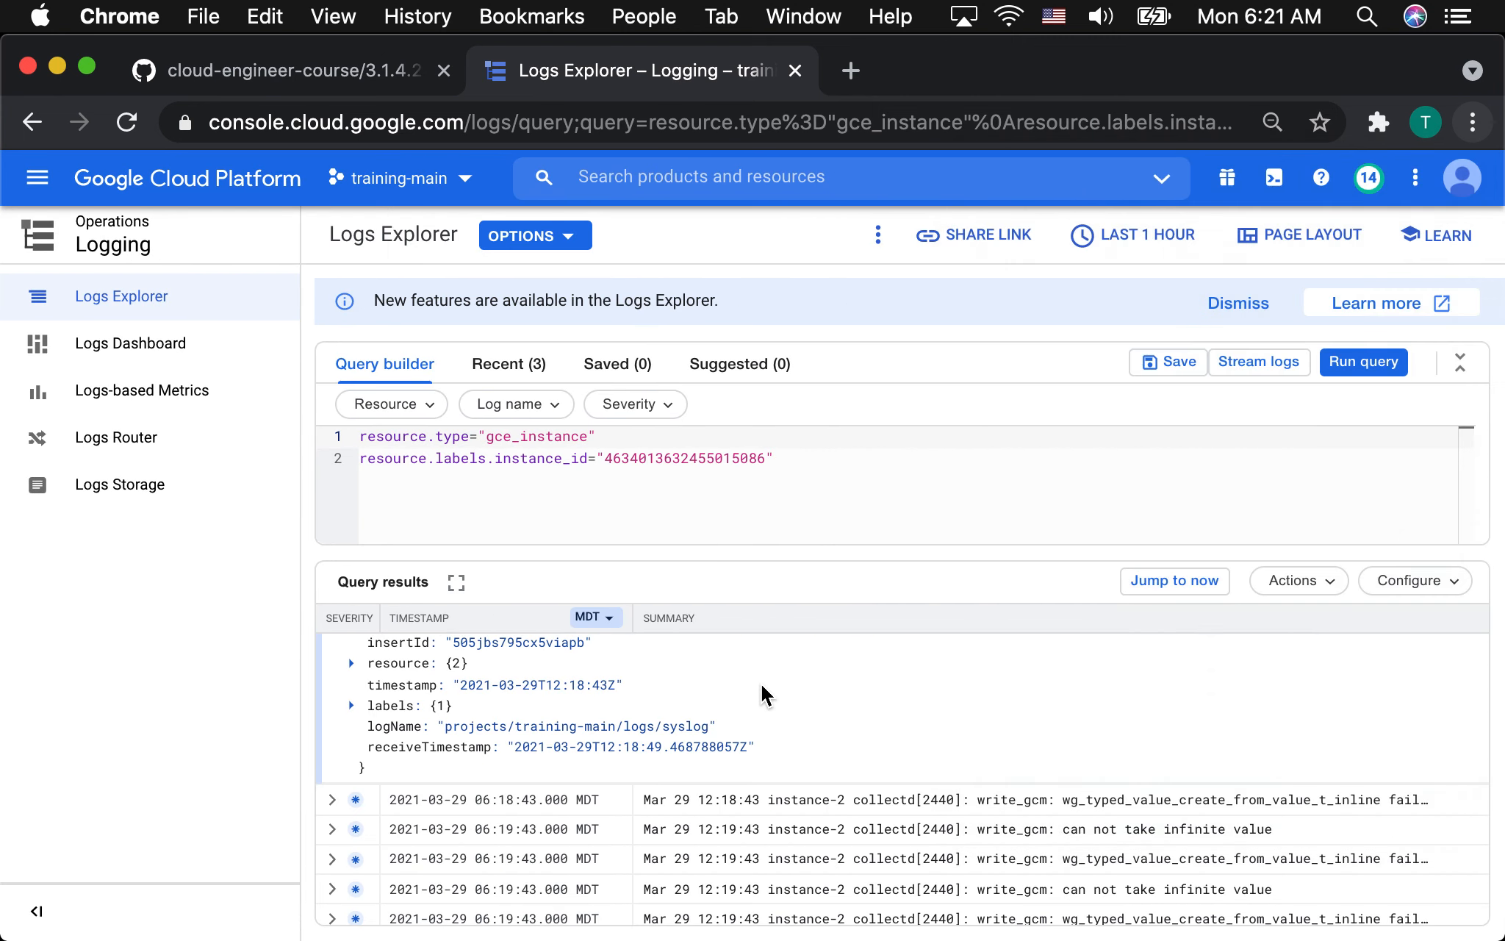
pyautogui.scroll(2, 633, 712)
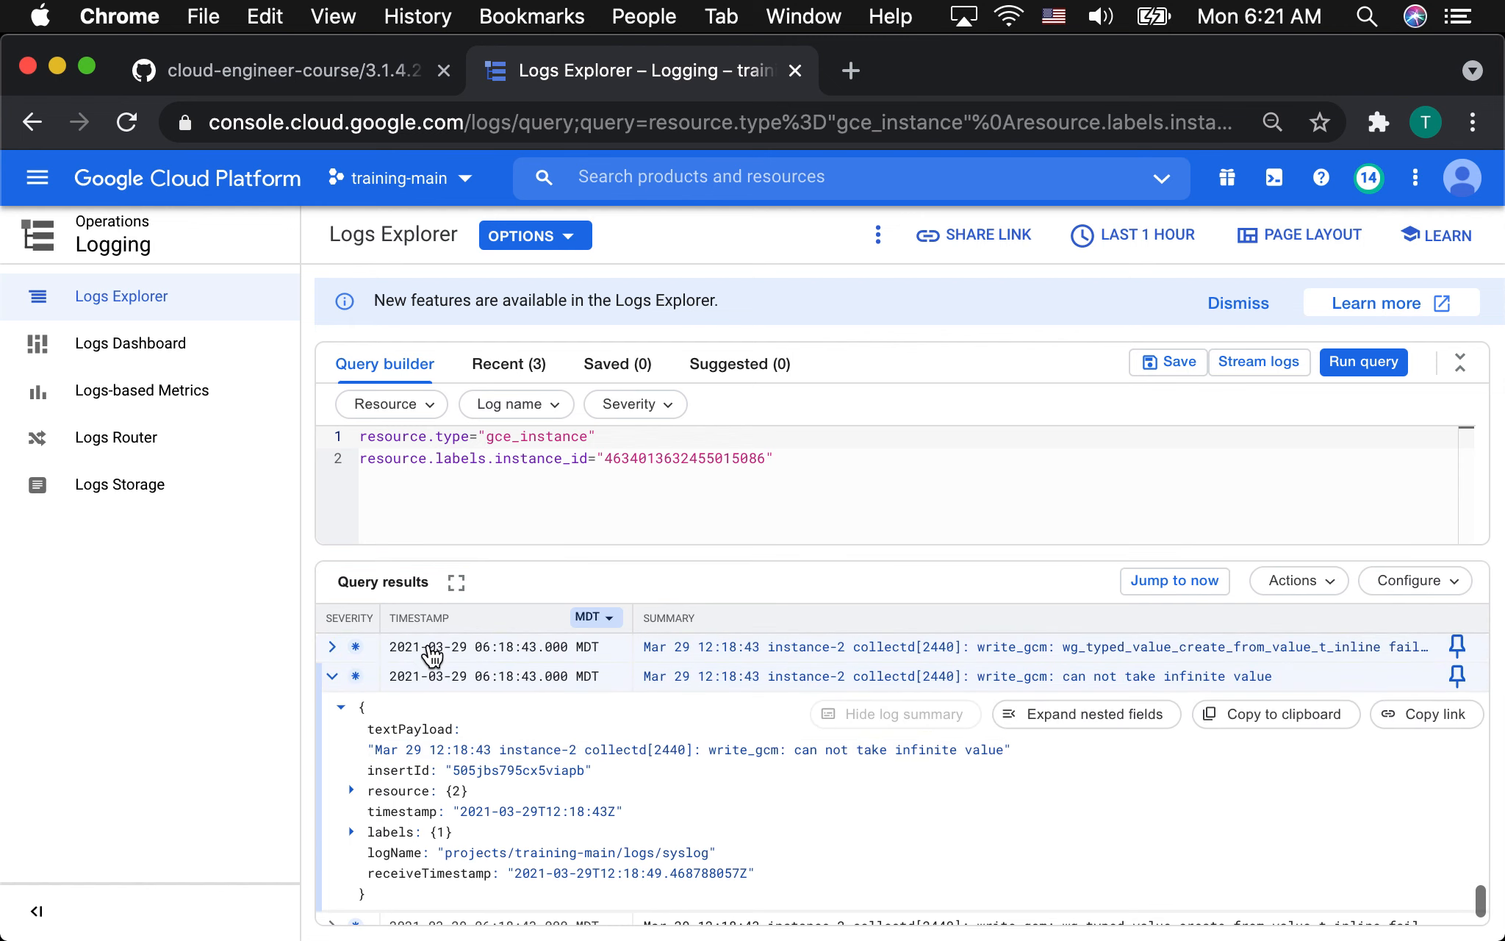
# Highlight the collectd entry's textPayload message and expand its resource field and nested labels to read the resource type, instance_id, project_id and zone.
pyautogui.moveTo(372, 744); pyautogui.dragTo(1021, 752)
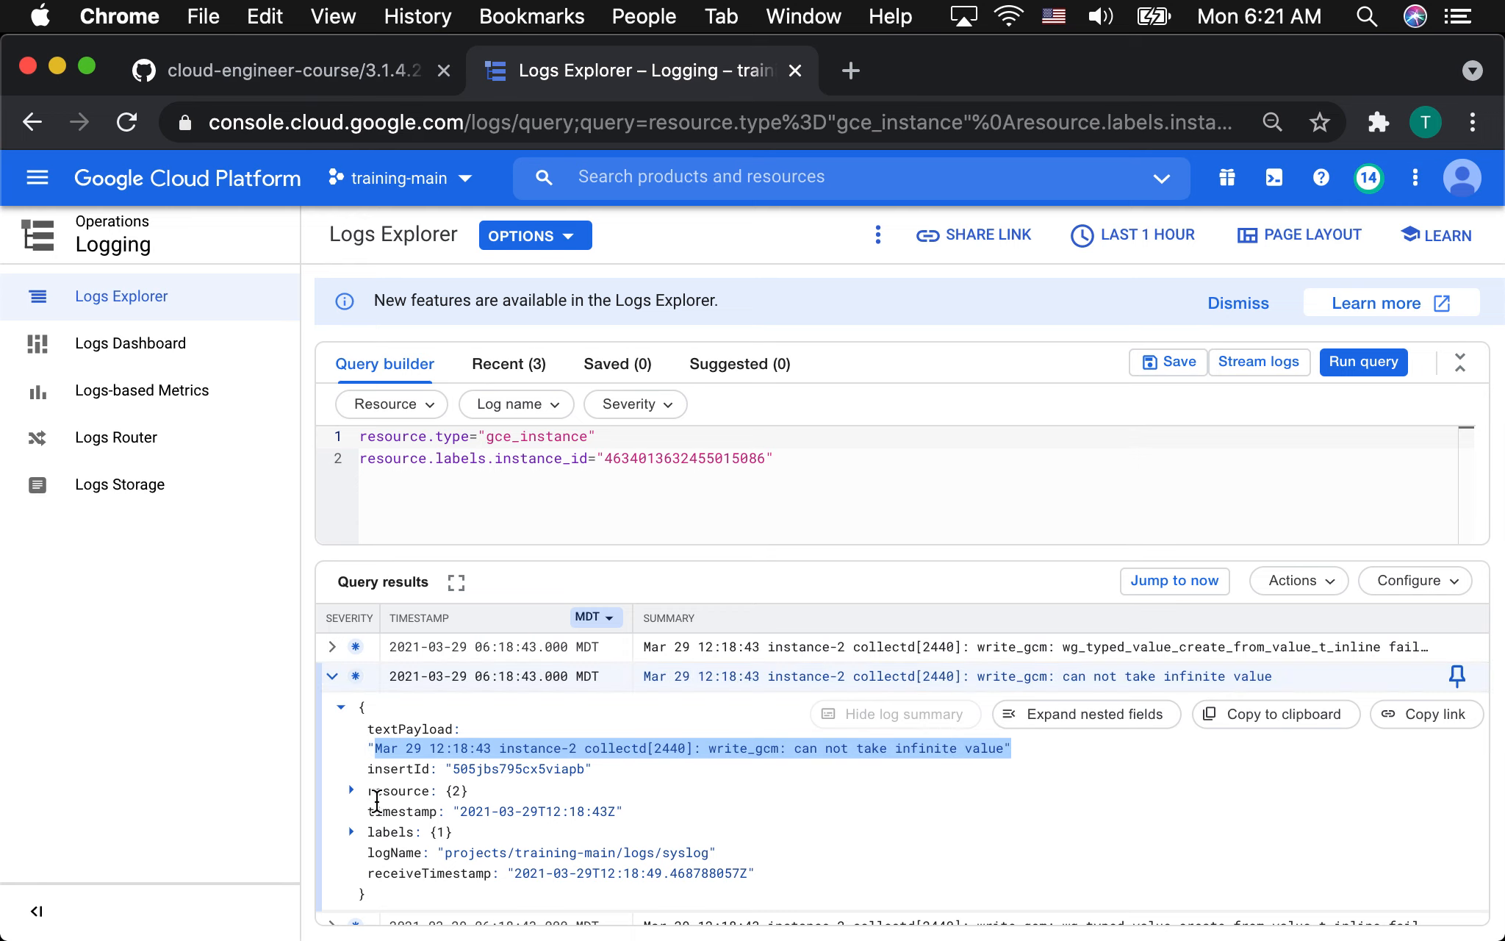
pyautogui.click(351, 790)
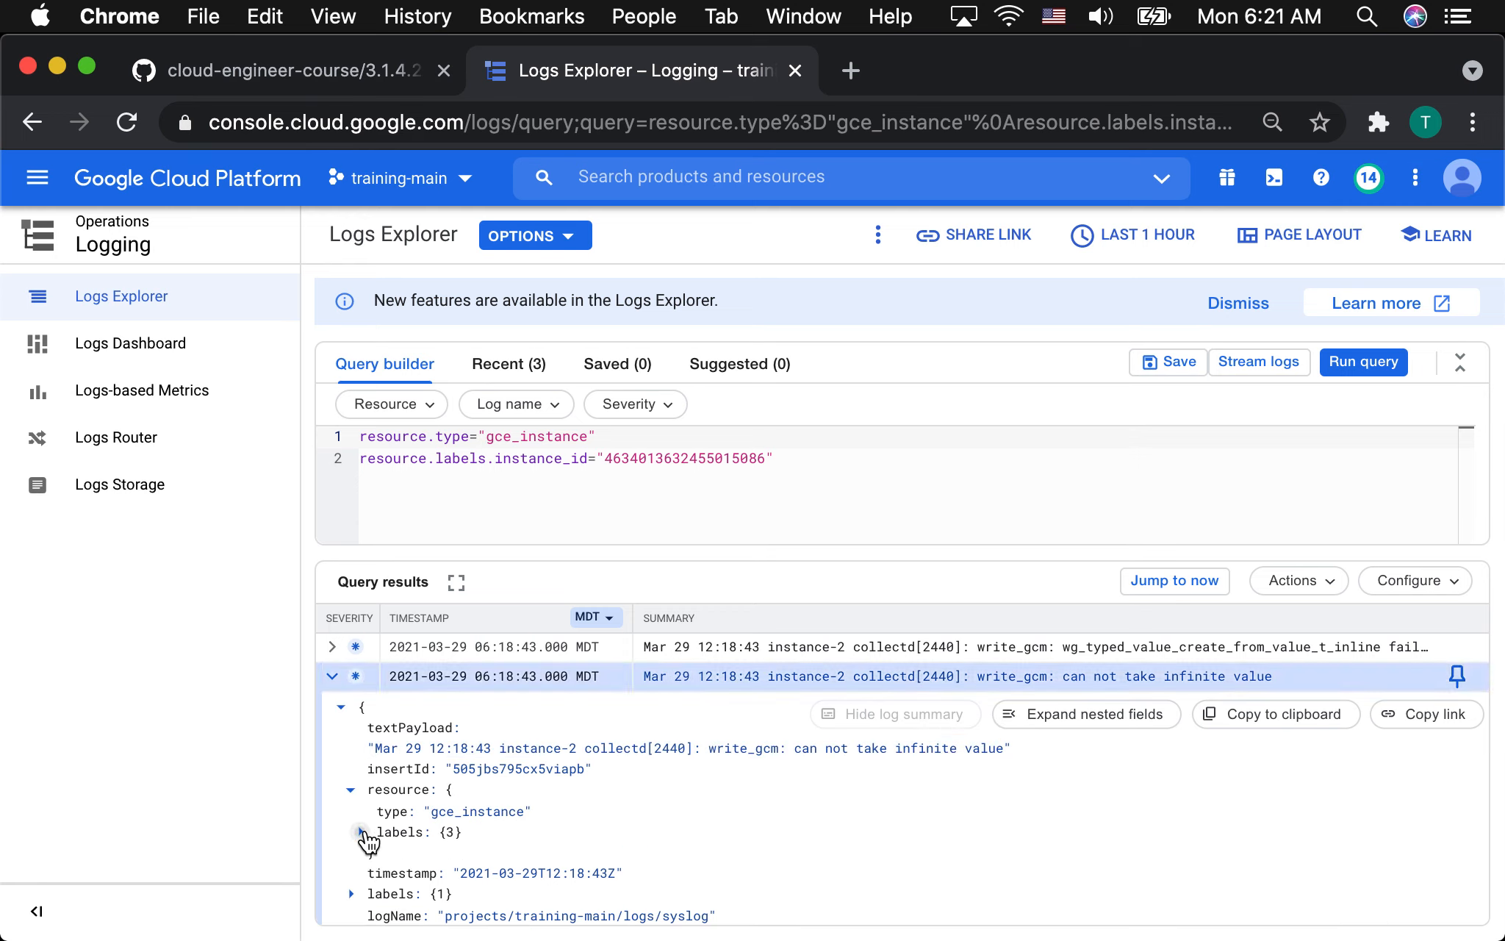
pyautogui.click(361, 832)
pyautogui.scroll(-2, 545, 809)
pyautogui.scroll(-1, 545, 807)
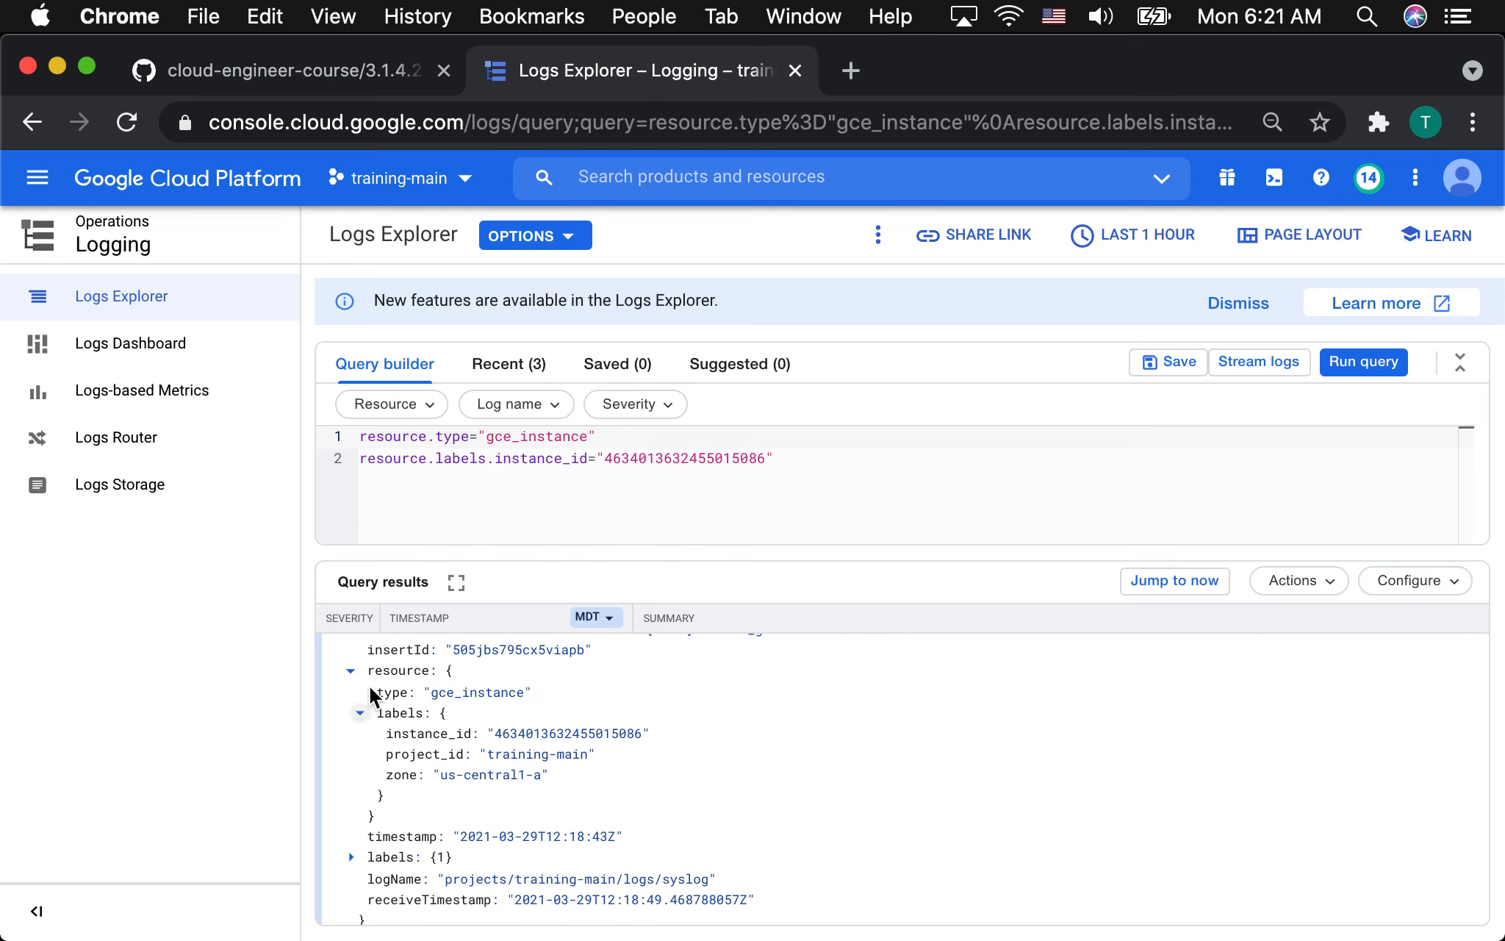
pyautogui.doubleClick(427, 695)
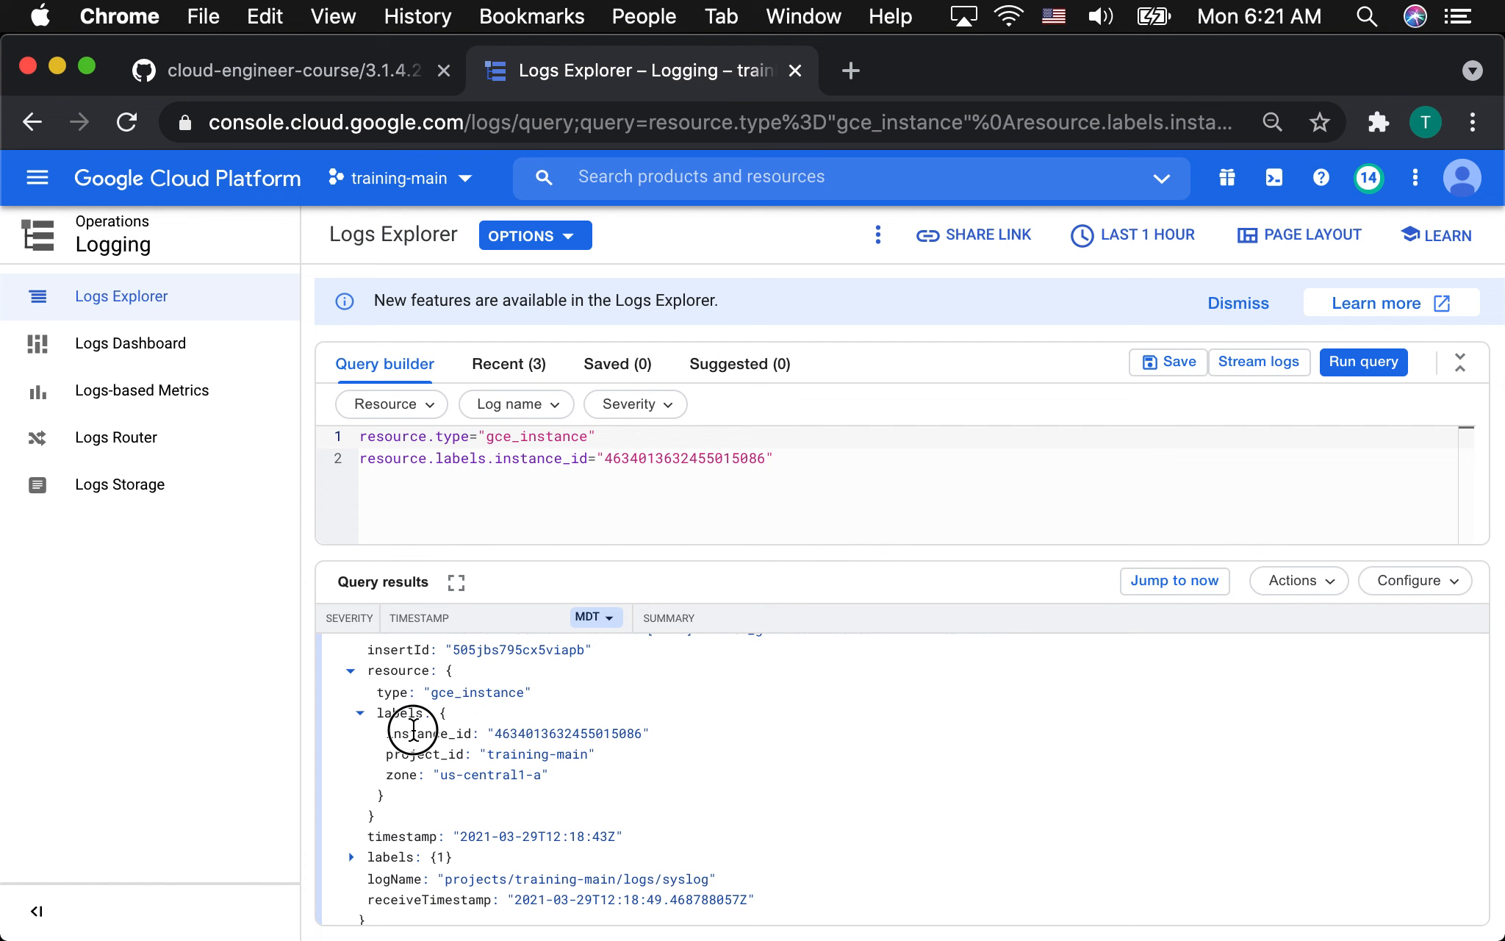
# Switch to the GitHub README and read its gce_instance monitored resource description, highlighting the resource type and parts of the explanatory text.
pyautogui.click(305, 70)
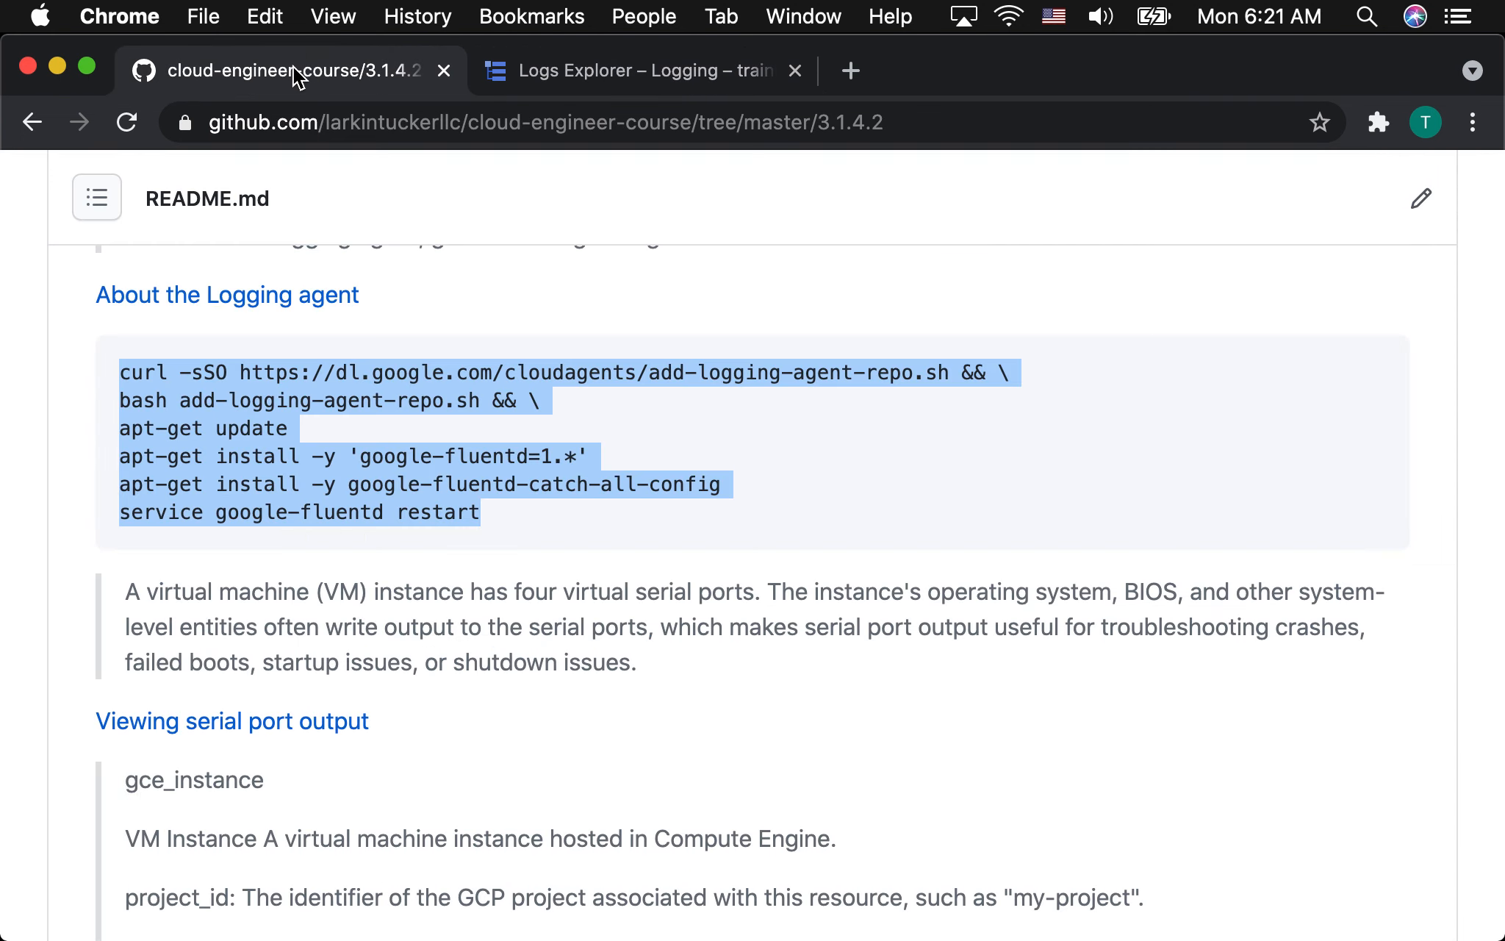
pyautogui.scroll(-5, 567, 646)
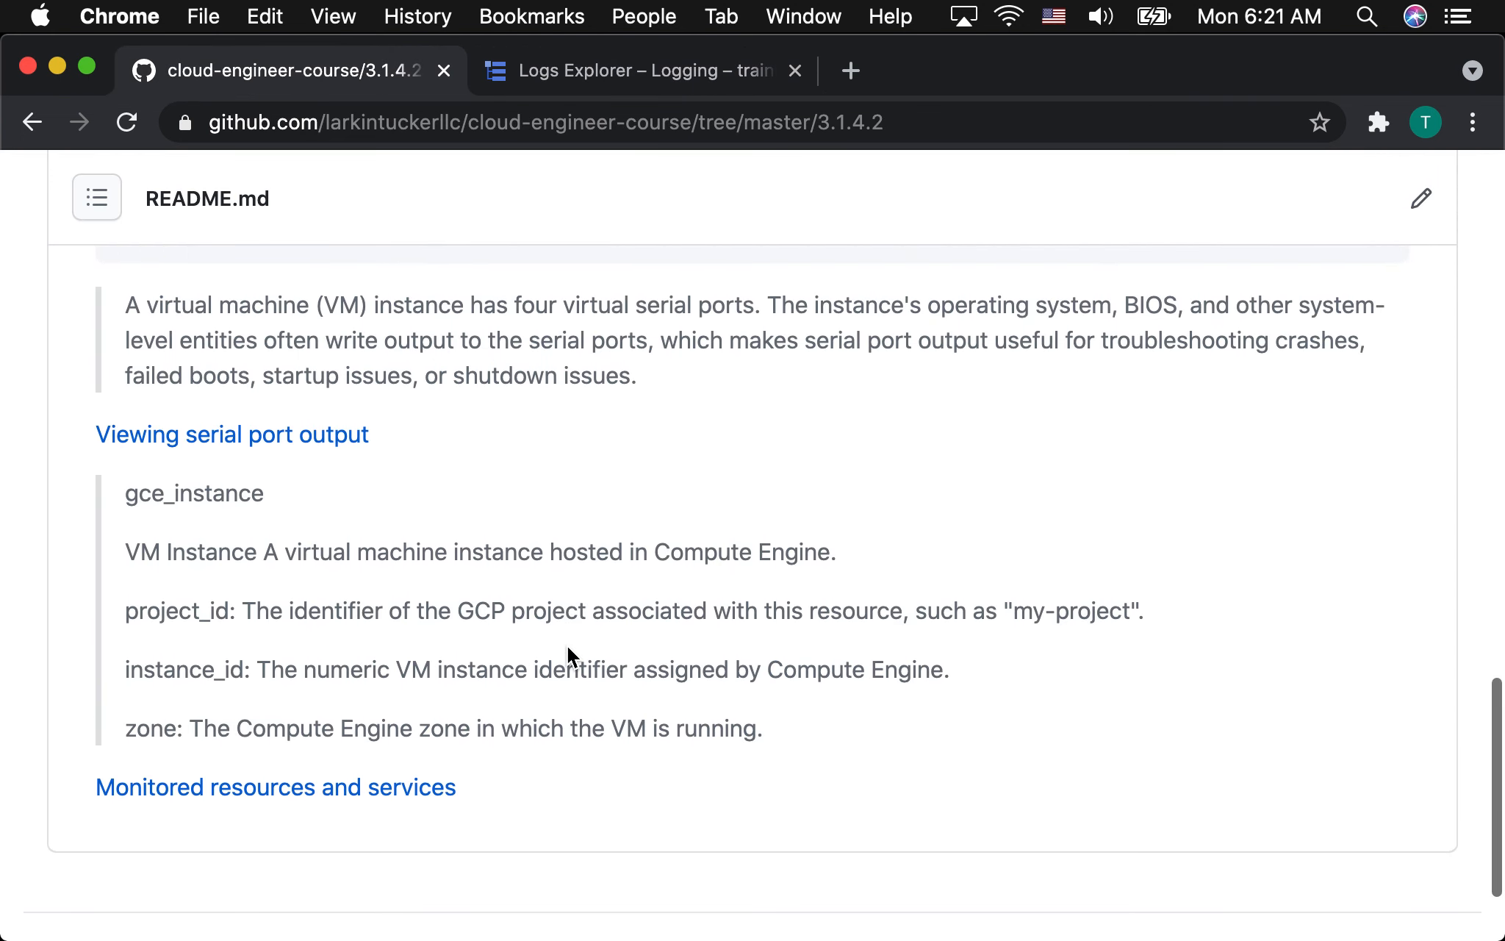
pyautogui.moveTo(797, 743); pyautogui.dragTo(353, 535)
pyautogui.click(353, 534)
pyautogui.moveTo(129, 493); pyautogui.dragTo(302, 512)
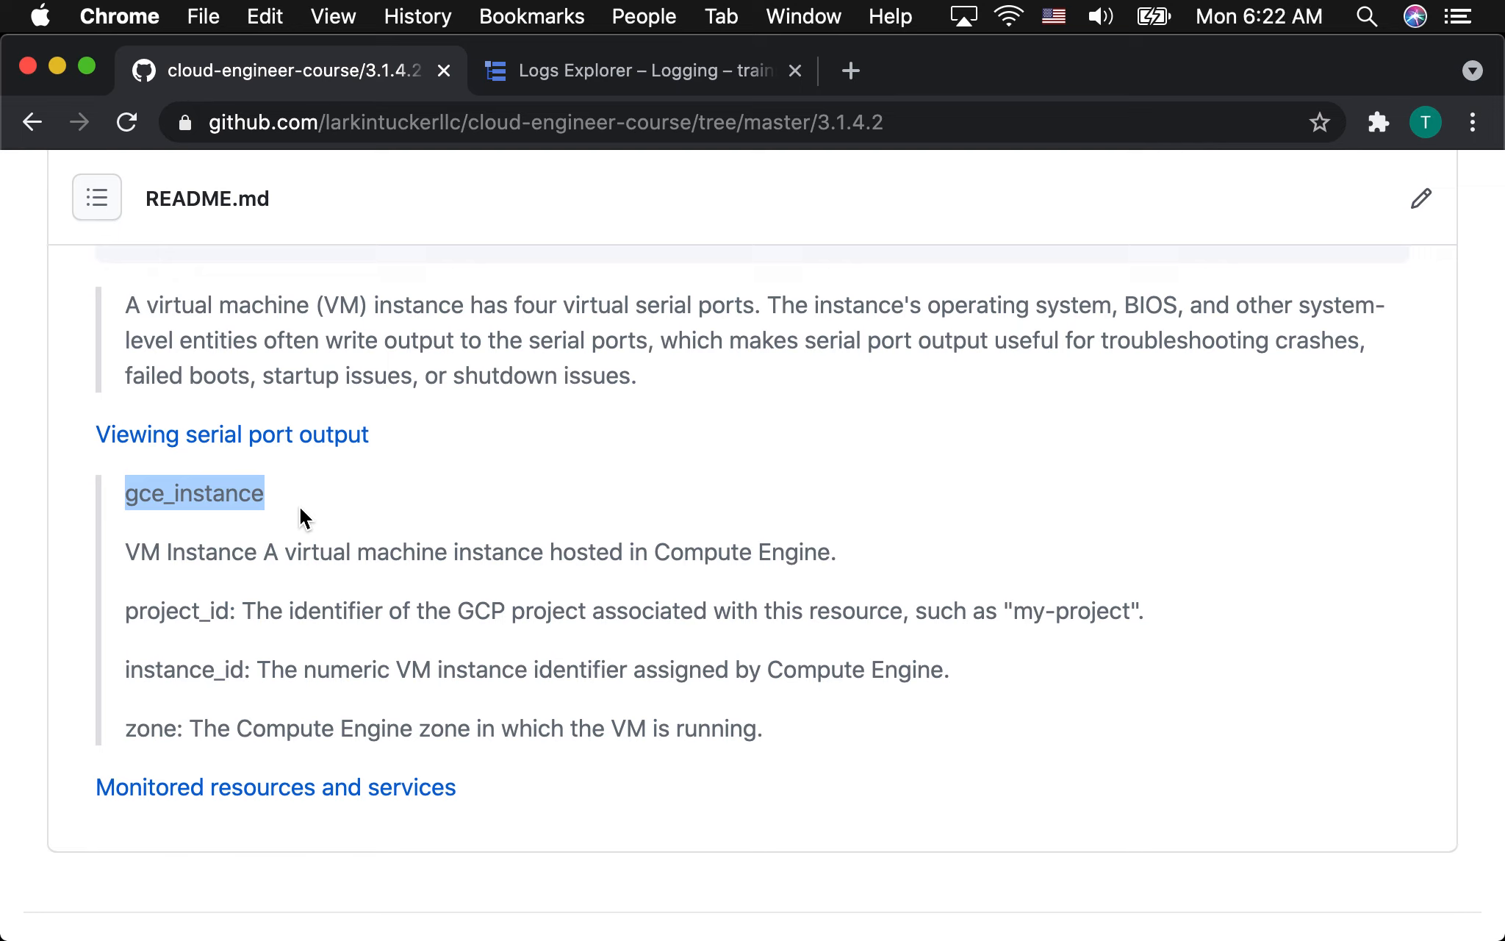
pyautogui.moveTo(140, 551); pyautogui.dragTo(506, 553)
pyautogui.moveTo(257, 611); pyautogui.dragTo(410, 611)
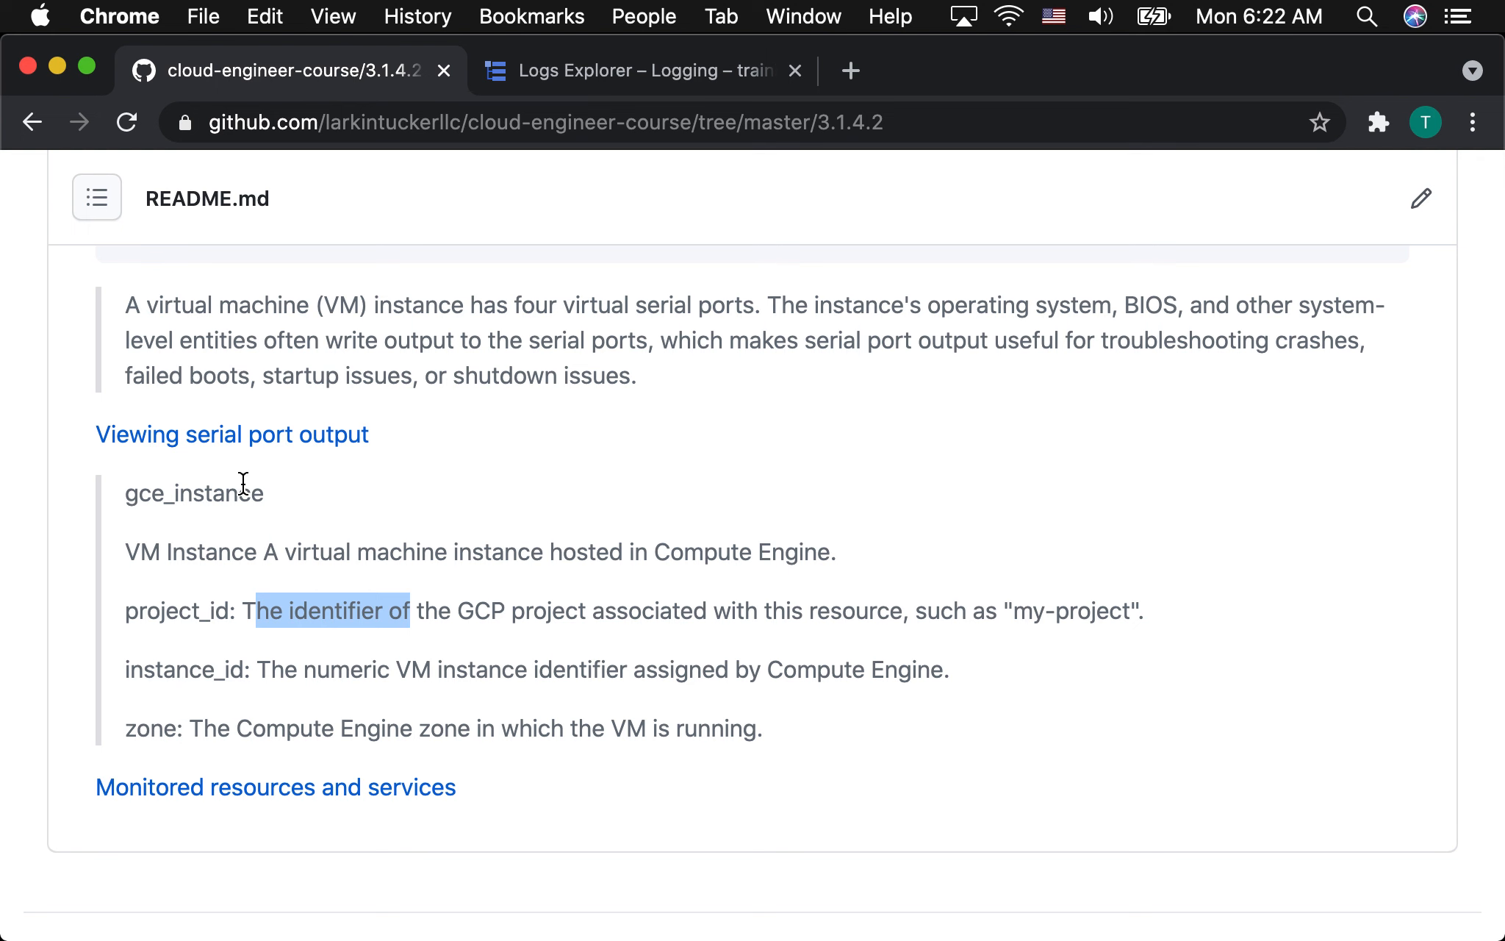
# Return to Logs Explorer and compare the collectd entry's resource type and labels with the README's gce_instance description.
pyautogui.click(654, 73)
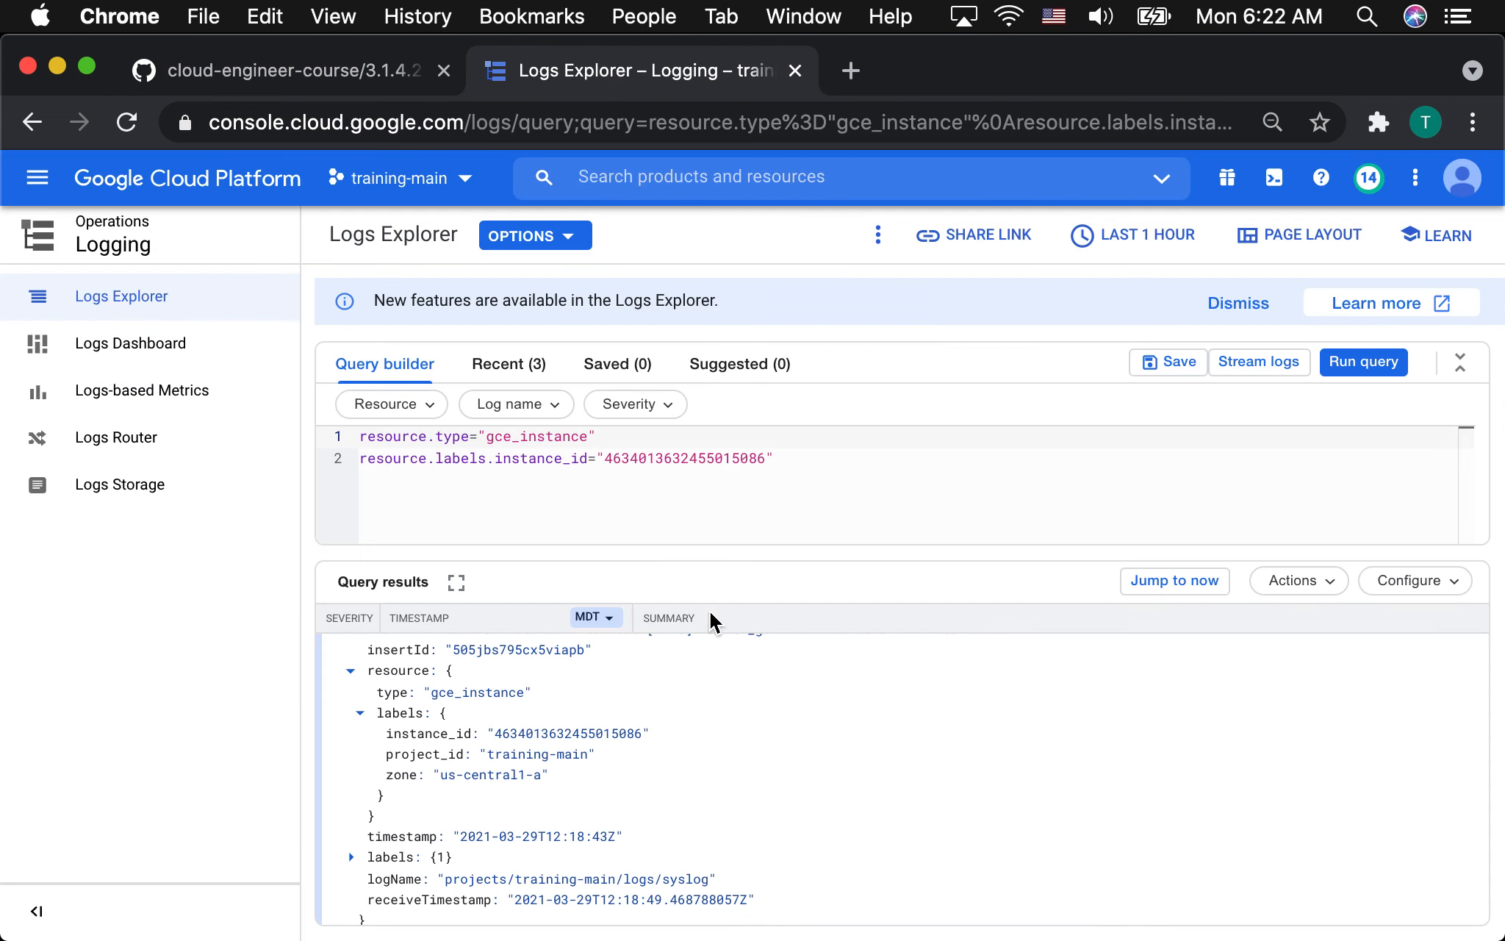
pyautogui.scroll(-1, 637, 773)
pyautogui.scroll(4, 636, 774)
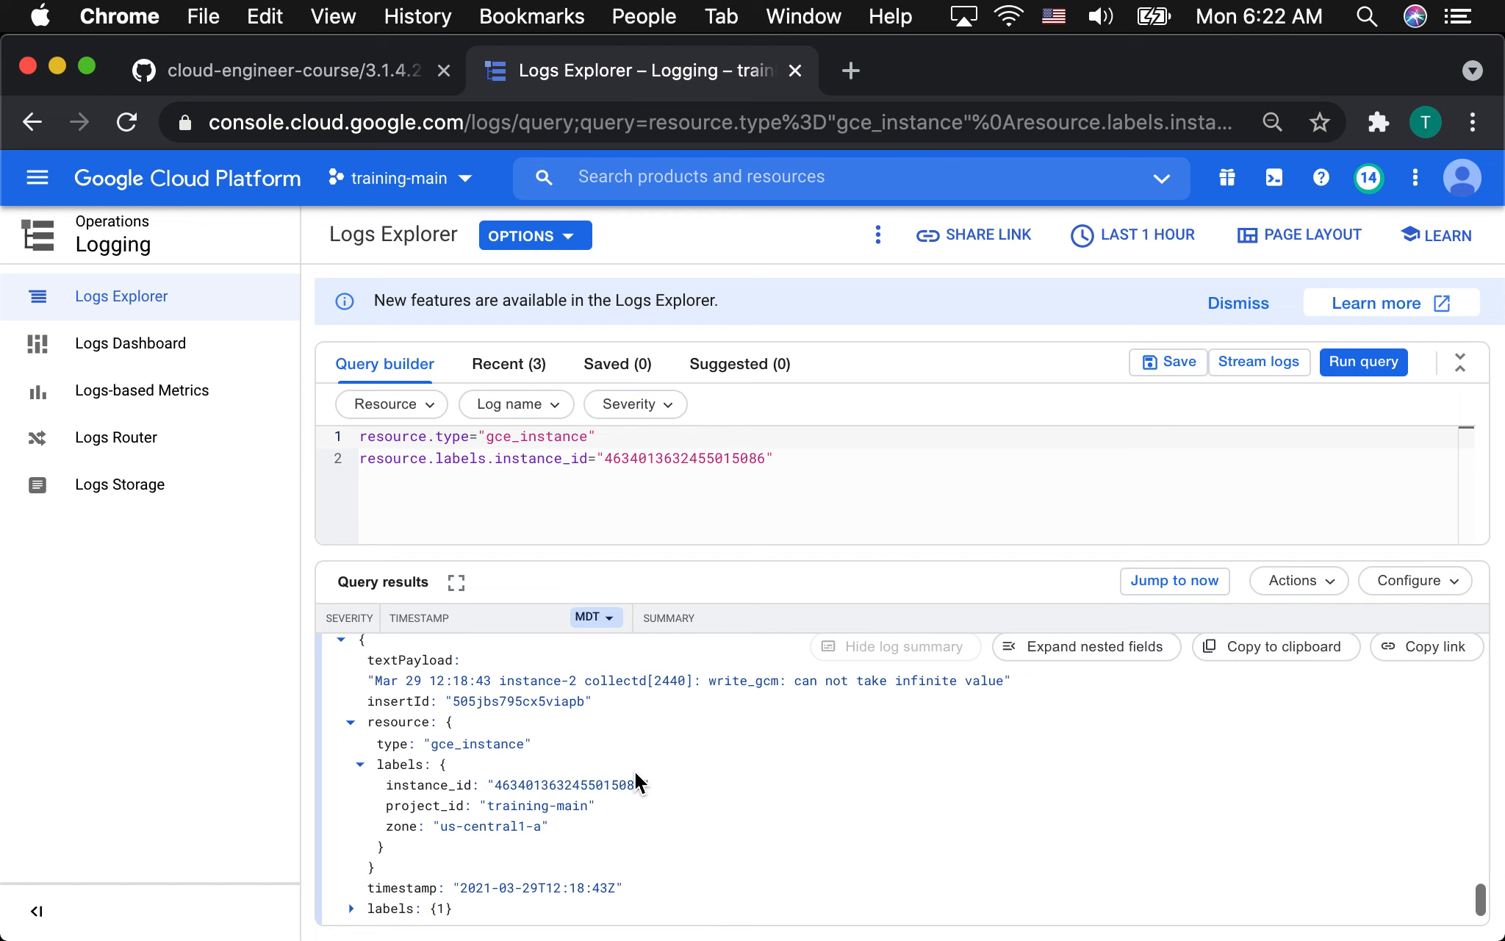
pyautogui.scroll(2, 635, 772)
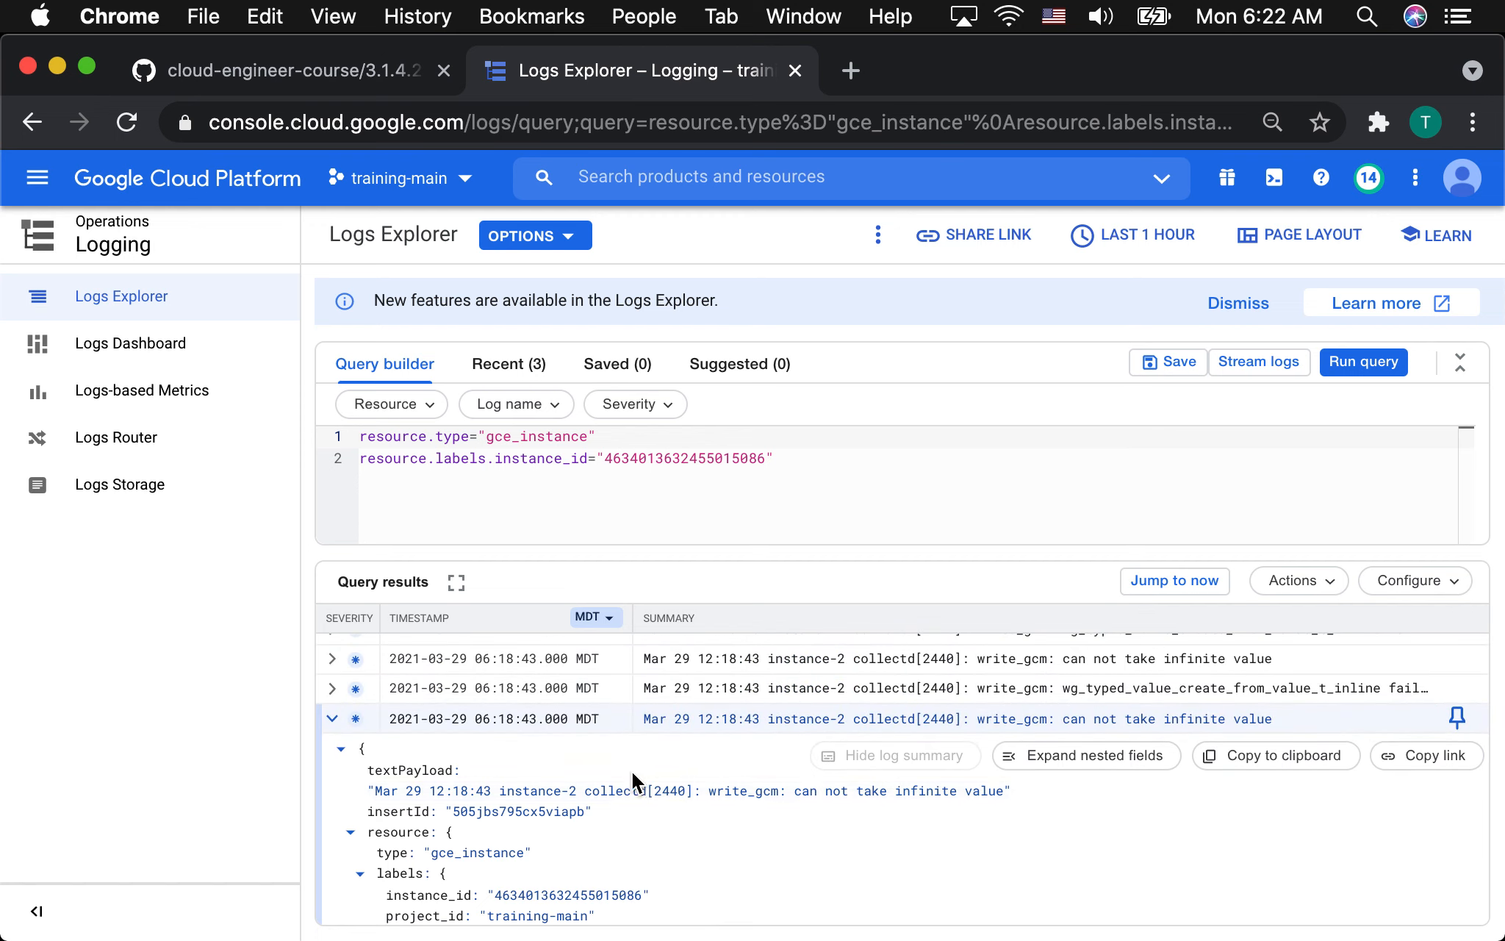
pyautogui.moveTo(556, 928)
pyautogui.click(1037, 899)
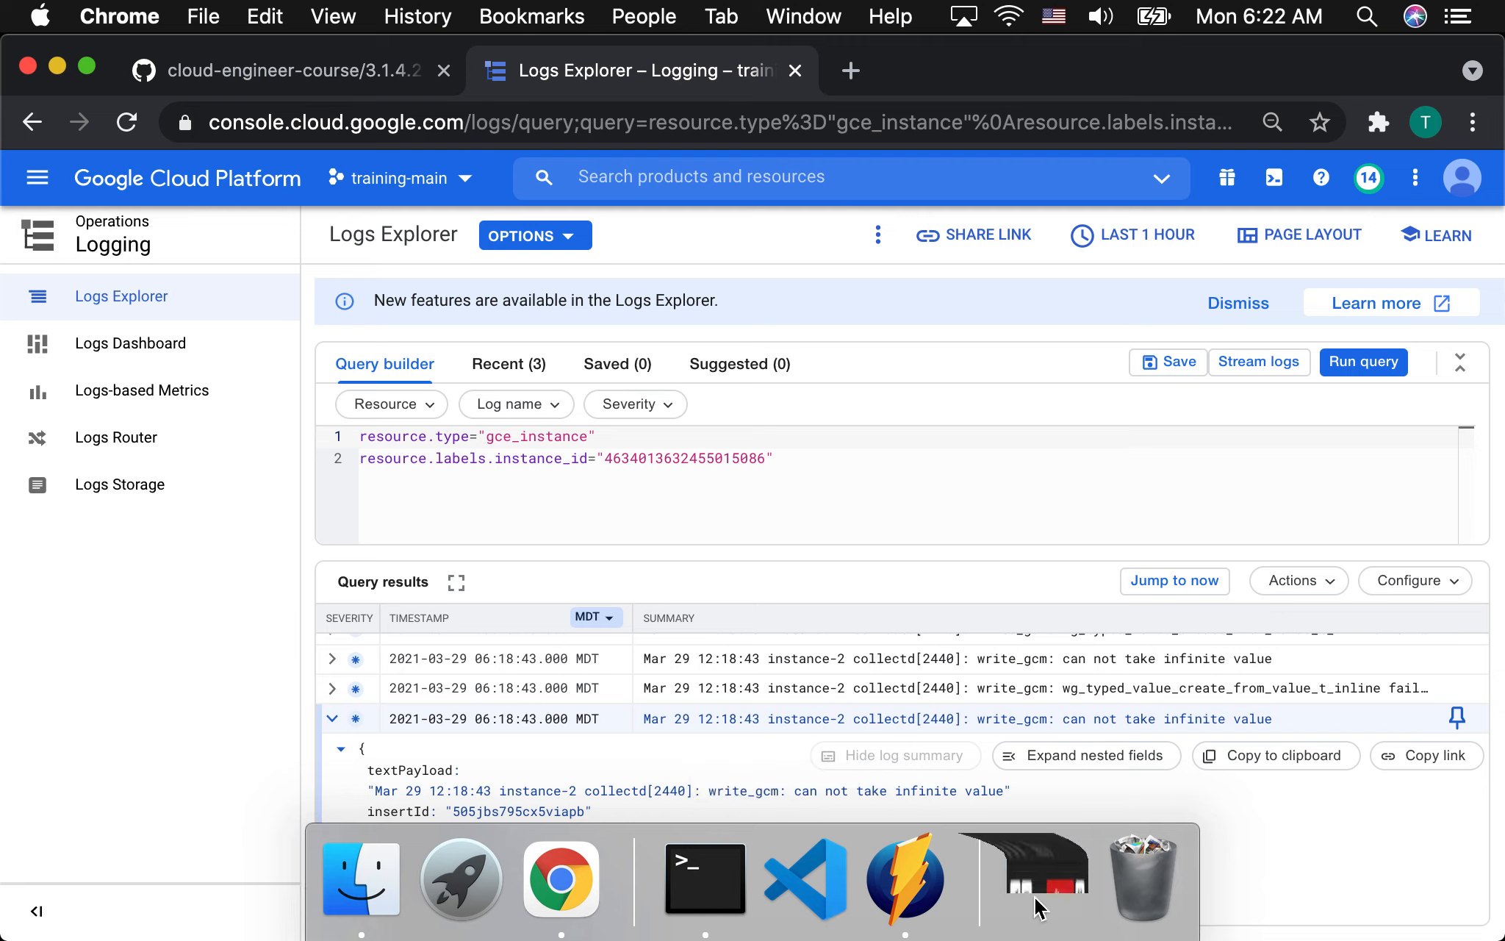